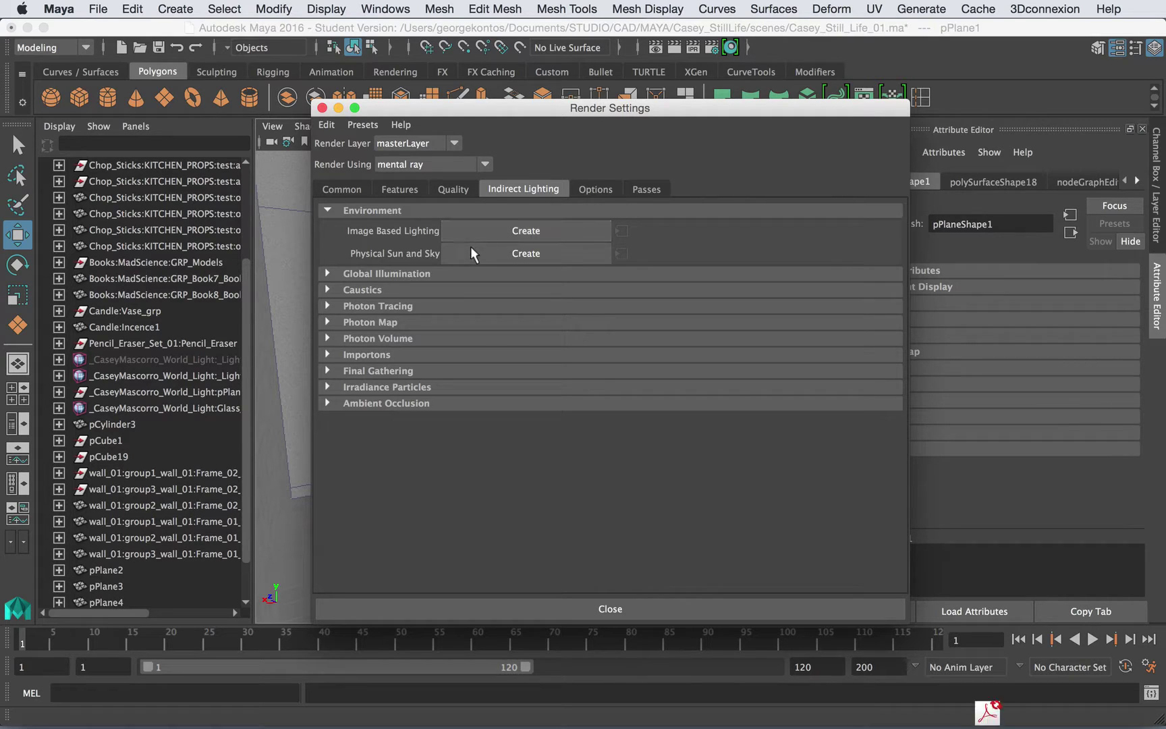
Create an Image Based Lighting environment for the mental ray renderer and close the render settings.
{"action": "left_click", "coordinate": [493, 255]}
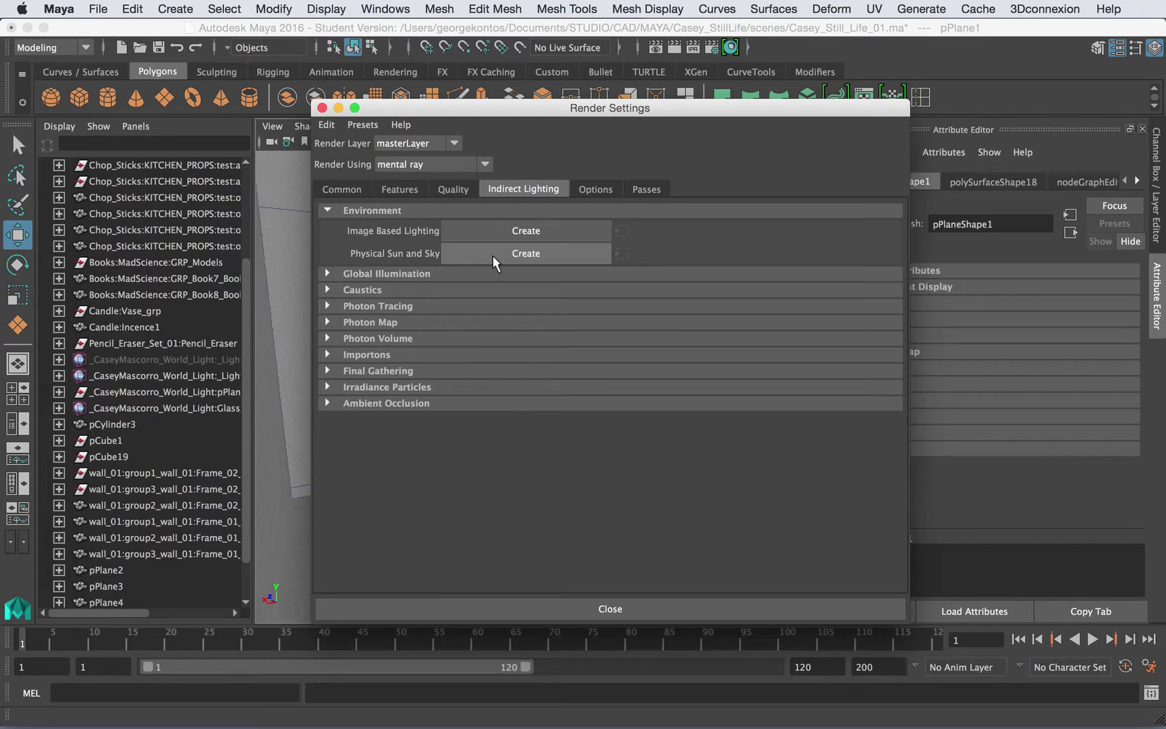
{"action": "left_click", "coordinate": [505, 233]}
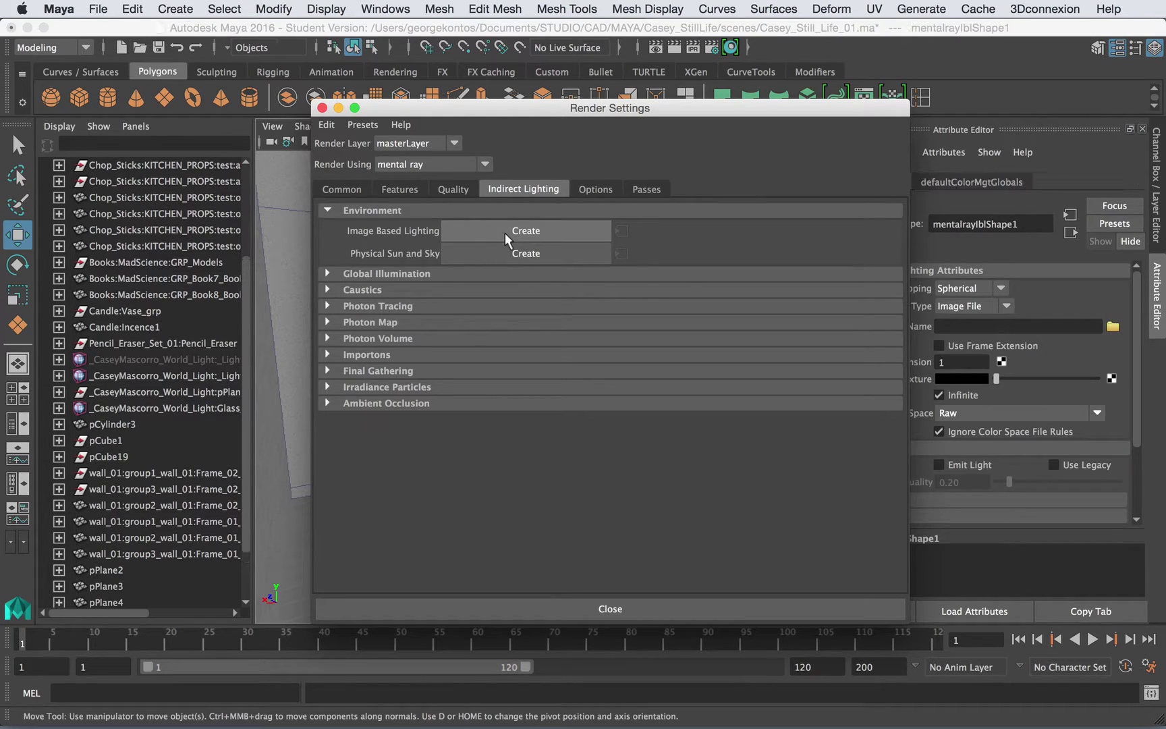
{"action": "left_click", "coordinate": [322, 108]}
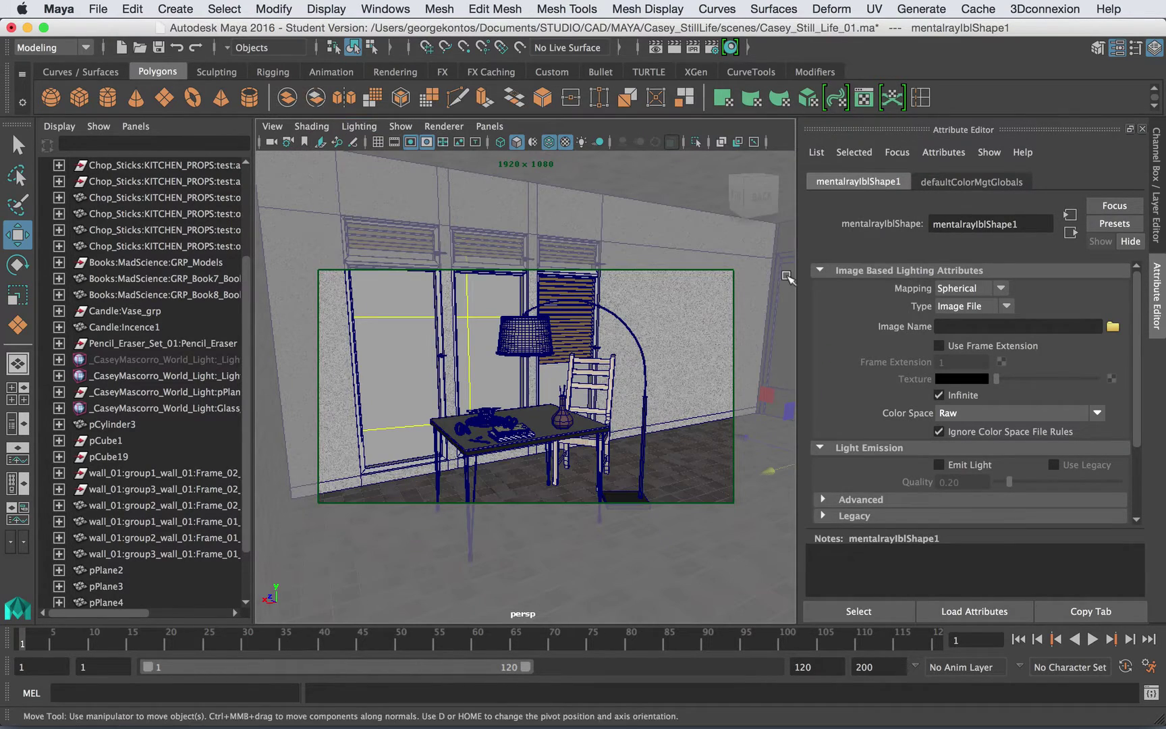
Load Summi_Pool_3k.hdr from the Summi_Pool folder in the MAYA directory as the image for the environment light.
{"action": "left_click", "coordinate": [1113, 327]}
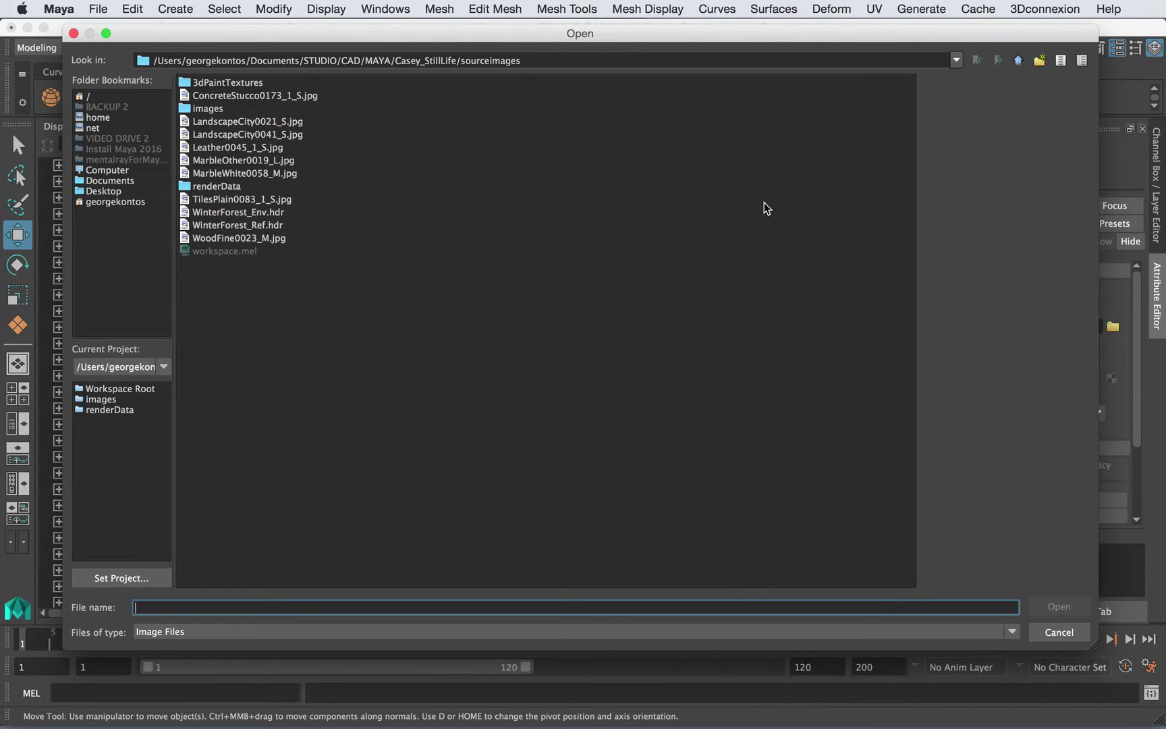
{"action": "left_click", "coordinate": [1019, 61]}
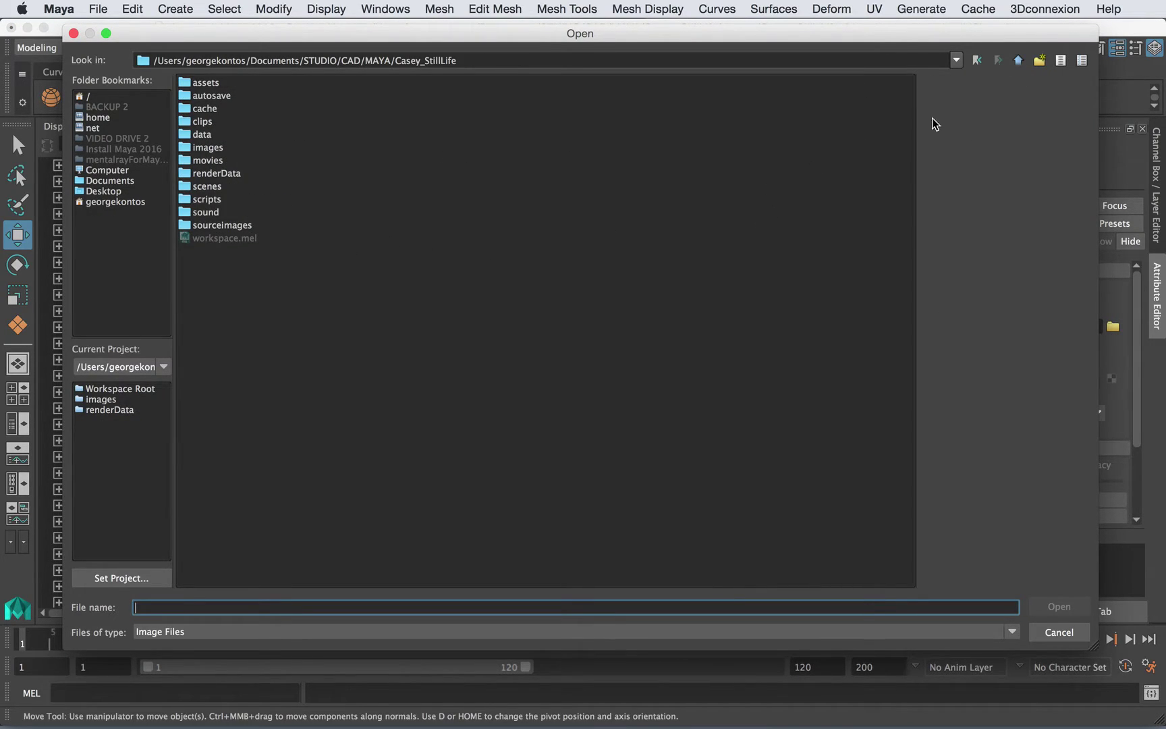
{"action": "left_click", "coordinate": [1017, 62]}
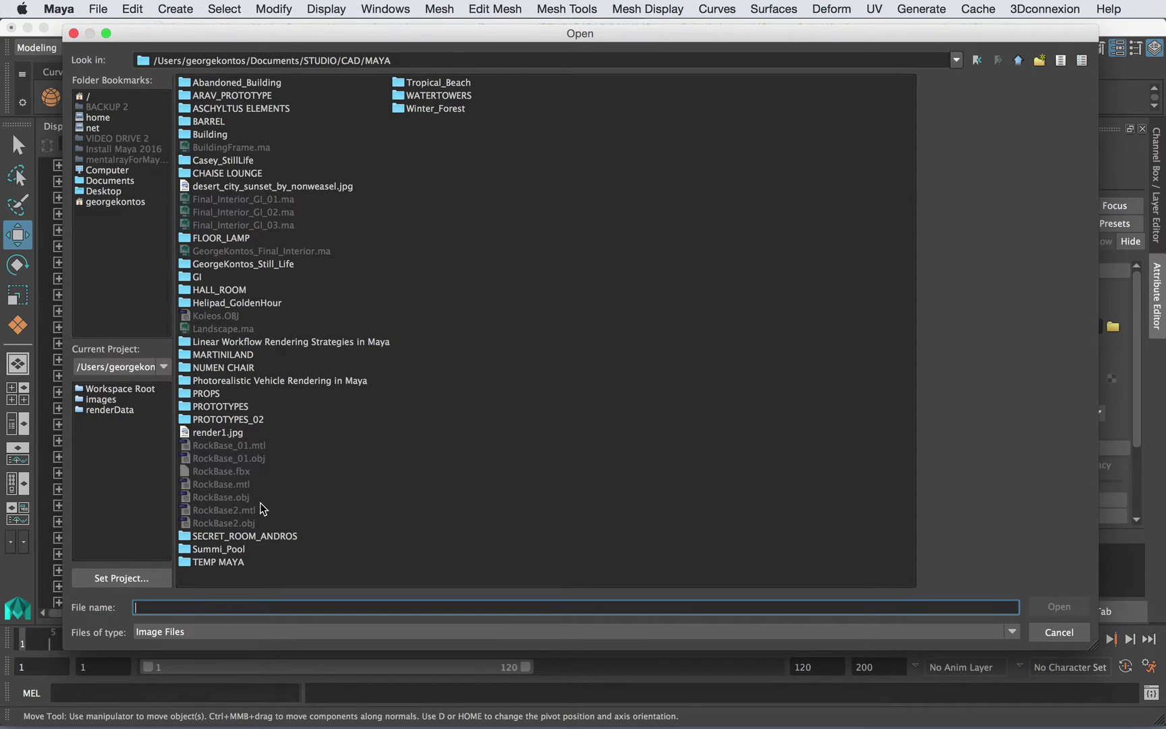
{"action": "double_click", "coordinate": [233, 551]}
{"action": "left_click", "coordinate": [275, 121]}
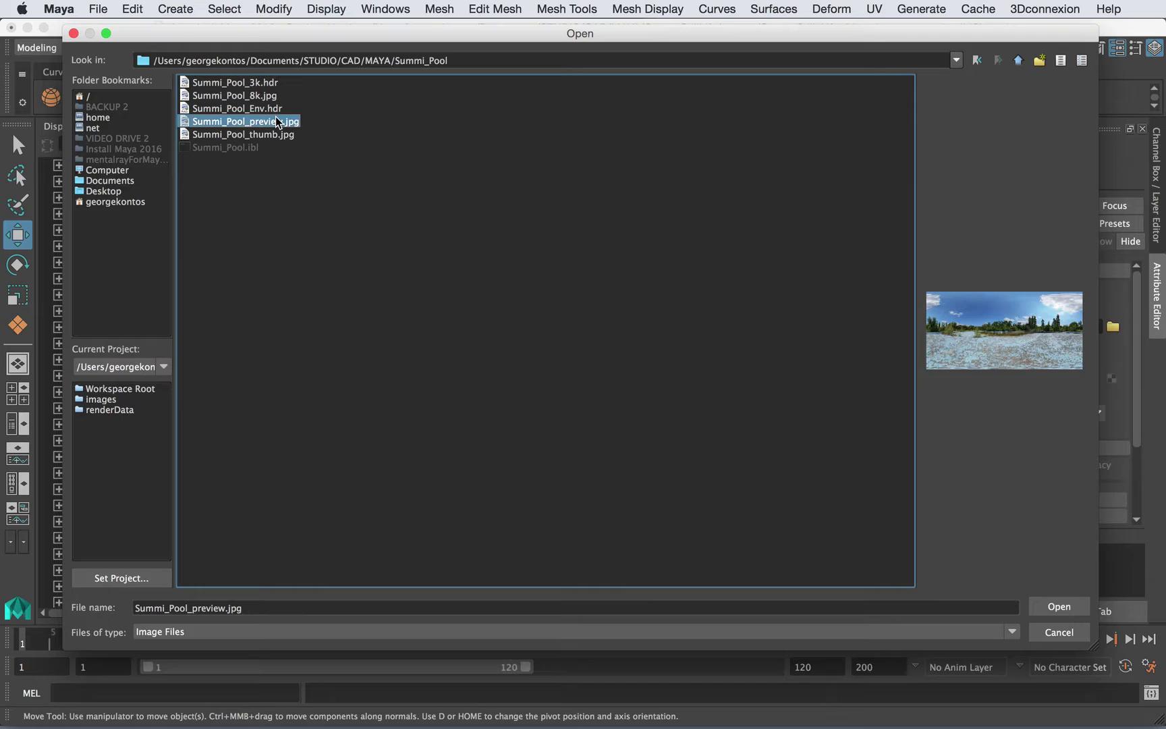
{"action": "left_click", "coordinate": [260, 110]}
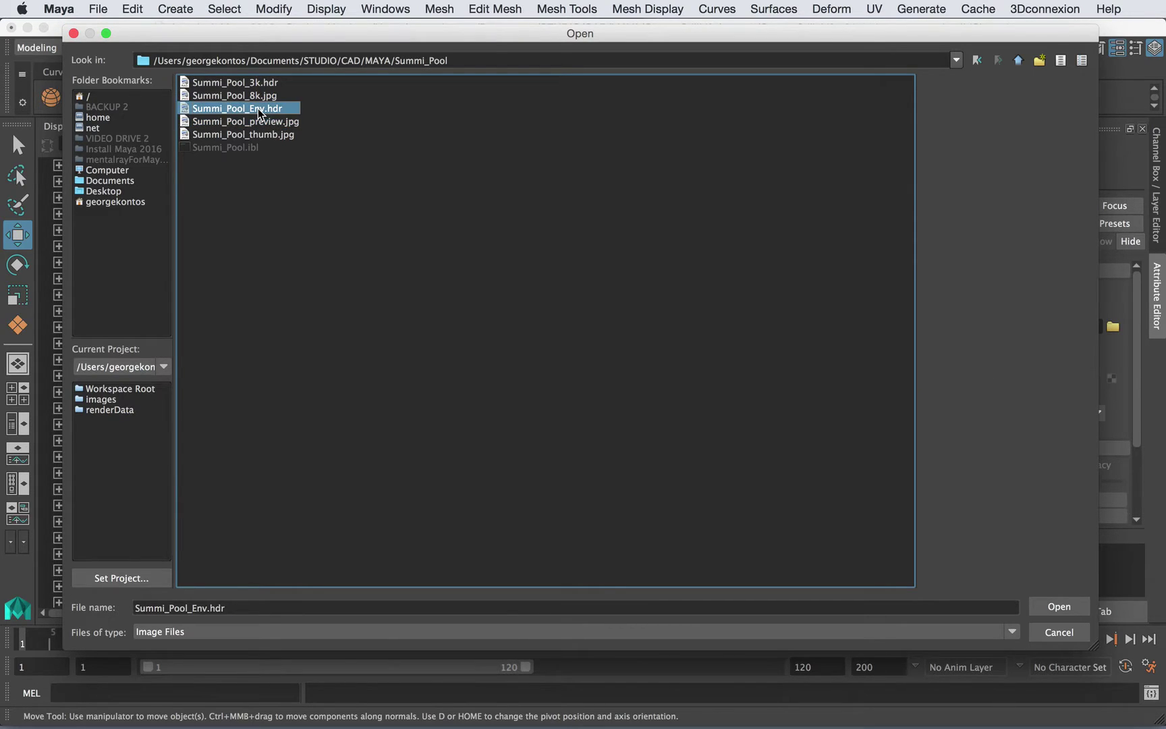
{"action": "key", "text": "Up"}
{"action": "key", "text": "Down"}
{"action": "double_click", "coordinate": [261, 83]}
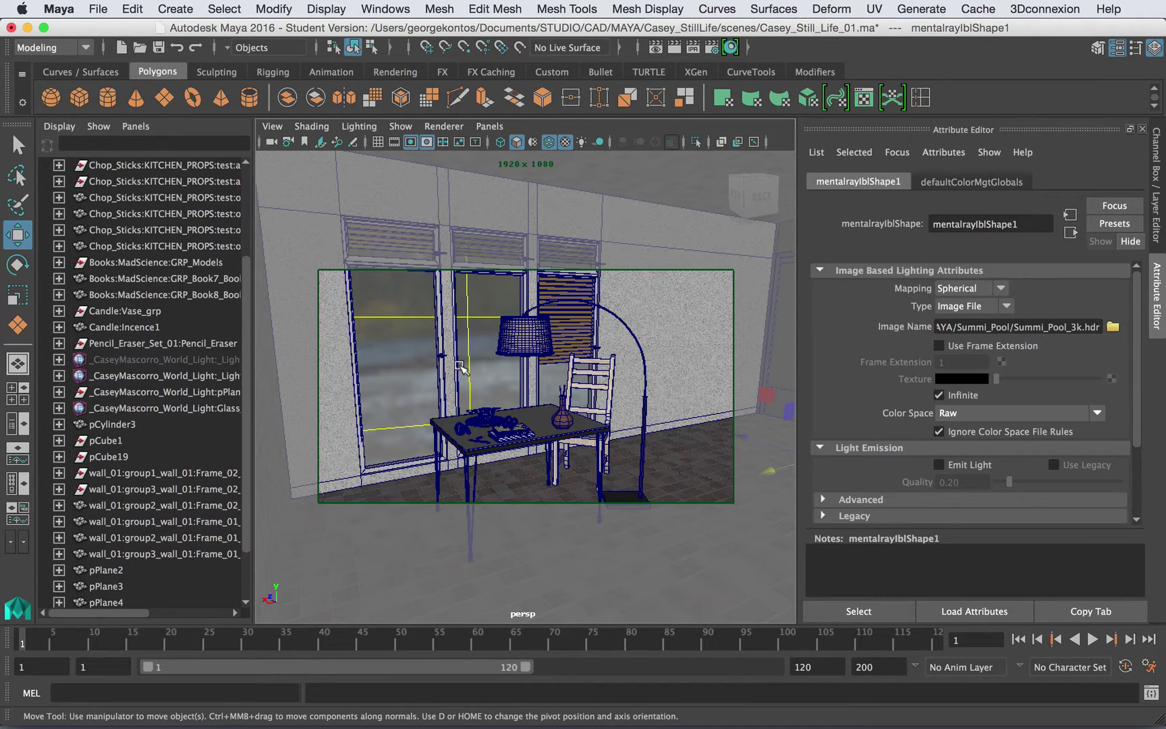
Examine the HDR environment sphere surrounding the room from inside and outside the model.
{"action": "right_click_drag", "start_coordinate": [412, 331], "coordinate": [237, 320], "text": "alt"}
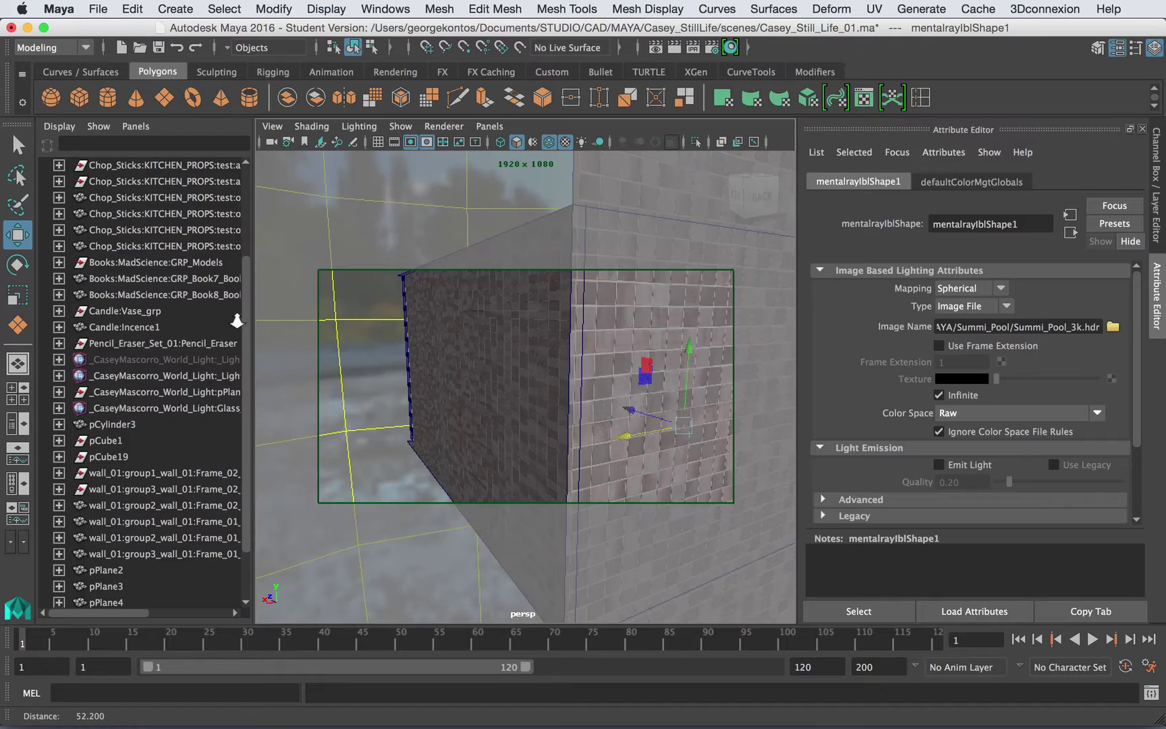
{"action": "key", "text": "["}
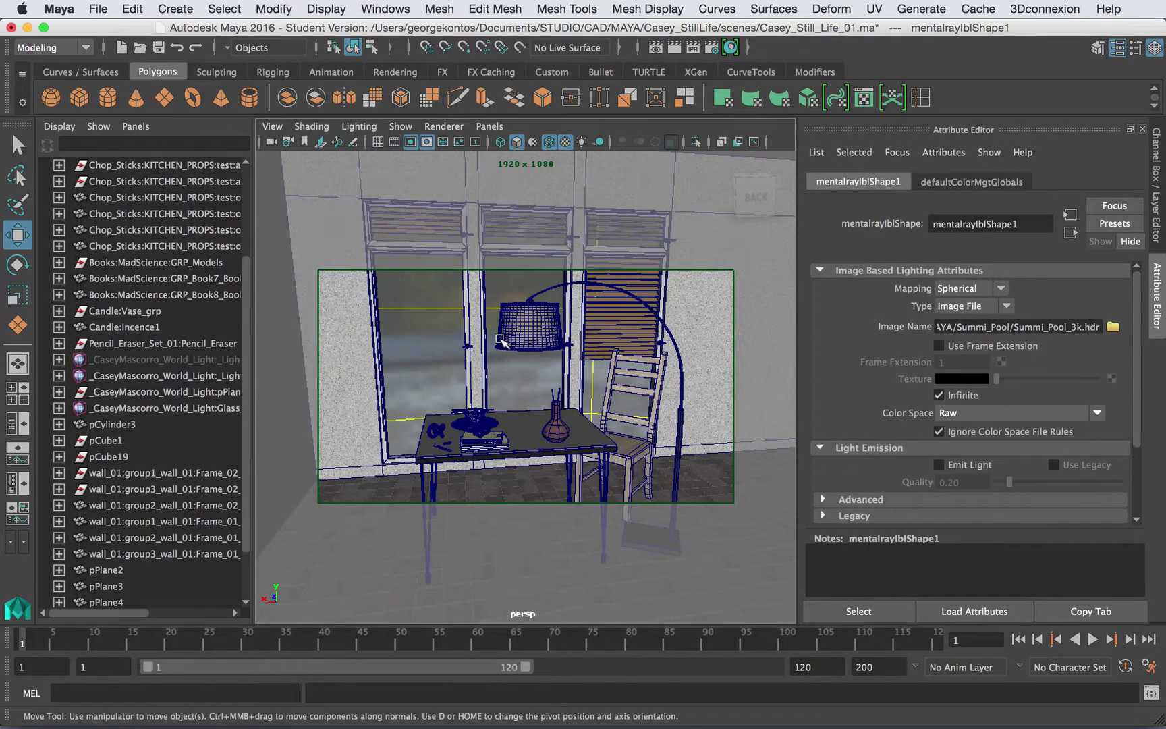
{"action": "right_click_drag", "start_coordinate": [349, 320], "coordinate": [584, 325], "text": "alt"}
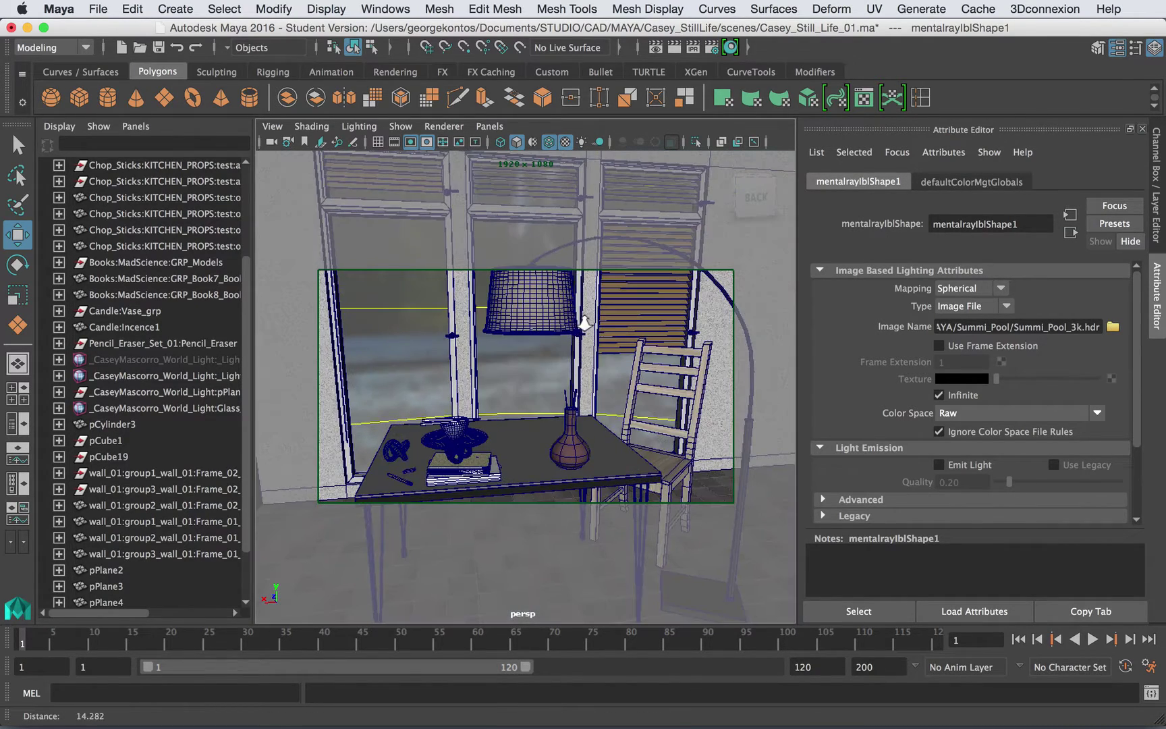
{"action": "scroll", "coordinate": [585, 325], "scroll_direction": "down", "scroll_amount": 3}
{"action": "scroll", "coordinate": [584, 325], "scroll_direction": "up", "scroll_amount": 6}
{"action": "scroll", "coordinate": [584, 324], "scroll_direction": "down", "scroll_amount": 2}
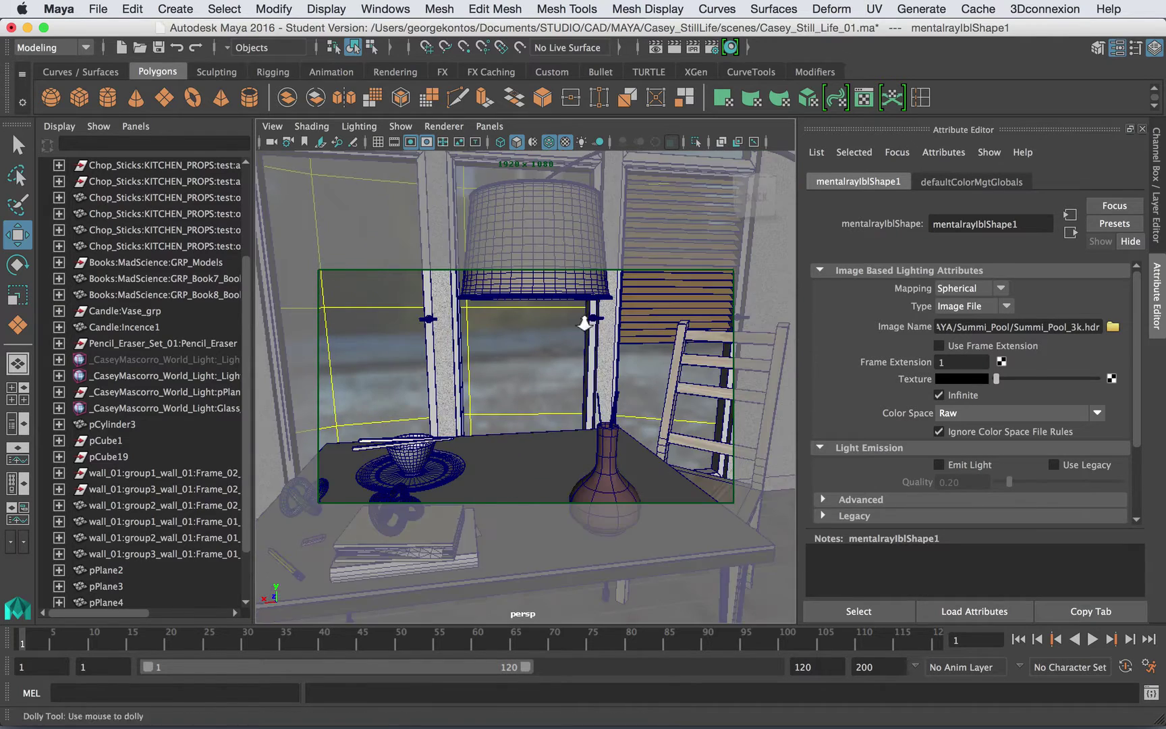
{"action": "scroll", "coordinate": [585, 325], "scroll_direction": "down", "scroll_amount": 10}
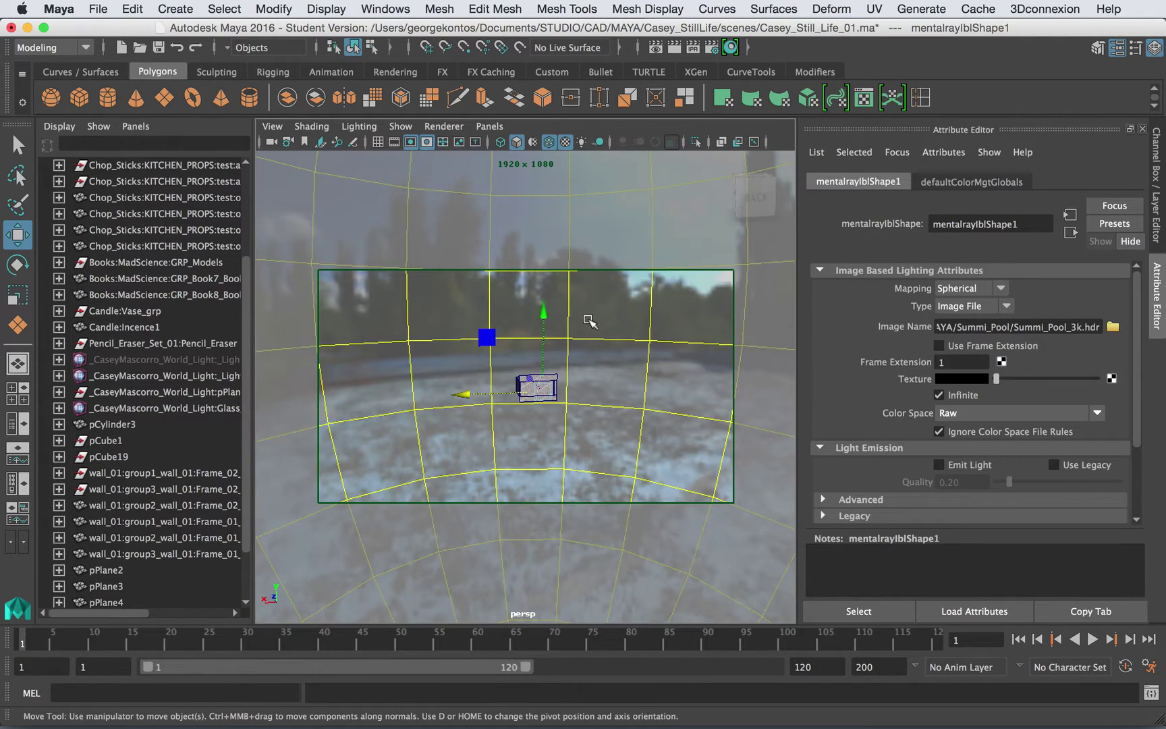
{"action": "left_click_drag", "start_coordinate": [574, 313], "coordinate": [489, 307], "text": "alt"}
{"action": "left_click_drag", "start_coordinate": [544, 336], "coordinate": [842, 317], "text": "alt"}
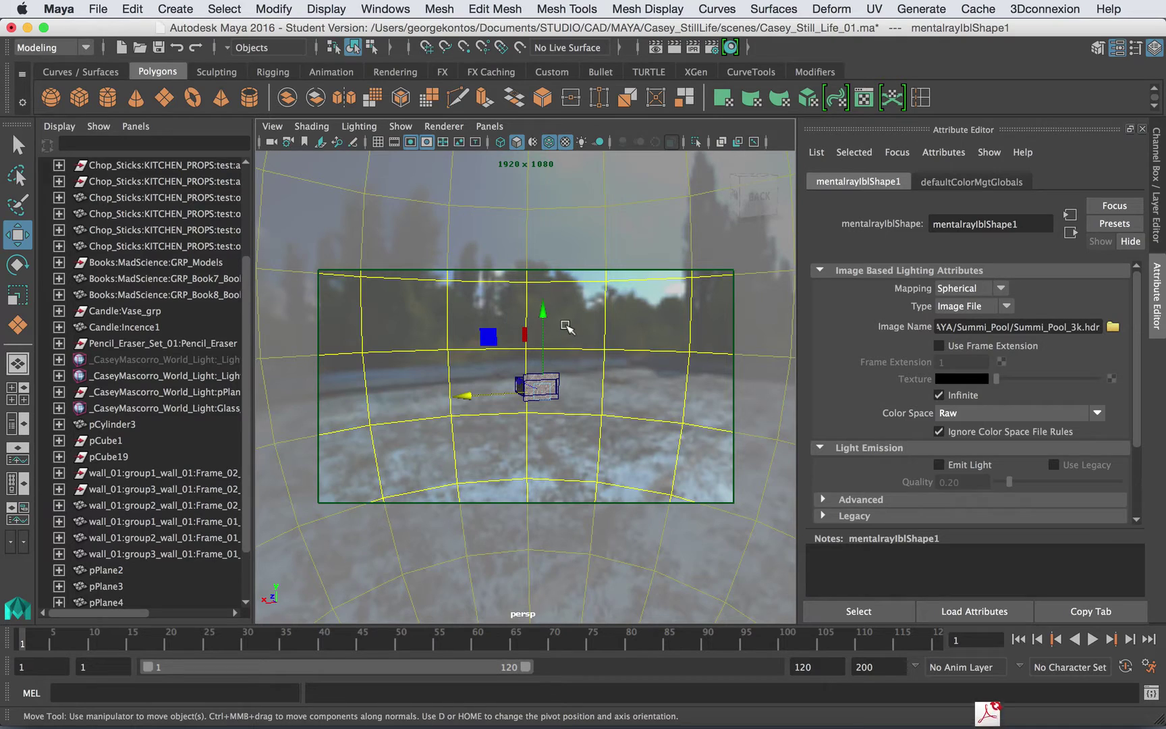
Replace the environment light's image with Tropical_Beach_3k.hdr from the Tropical_Beach folder.
{"action": "left_click", "coordinate": [1113, 327]}
{"action": "left_click", "coordinate": [1020, 61]}
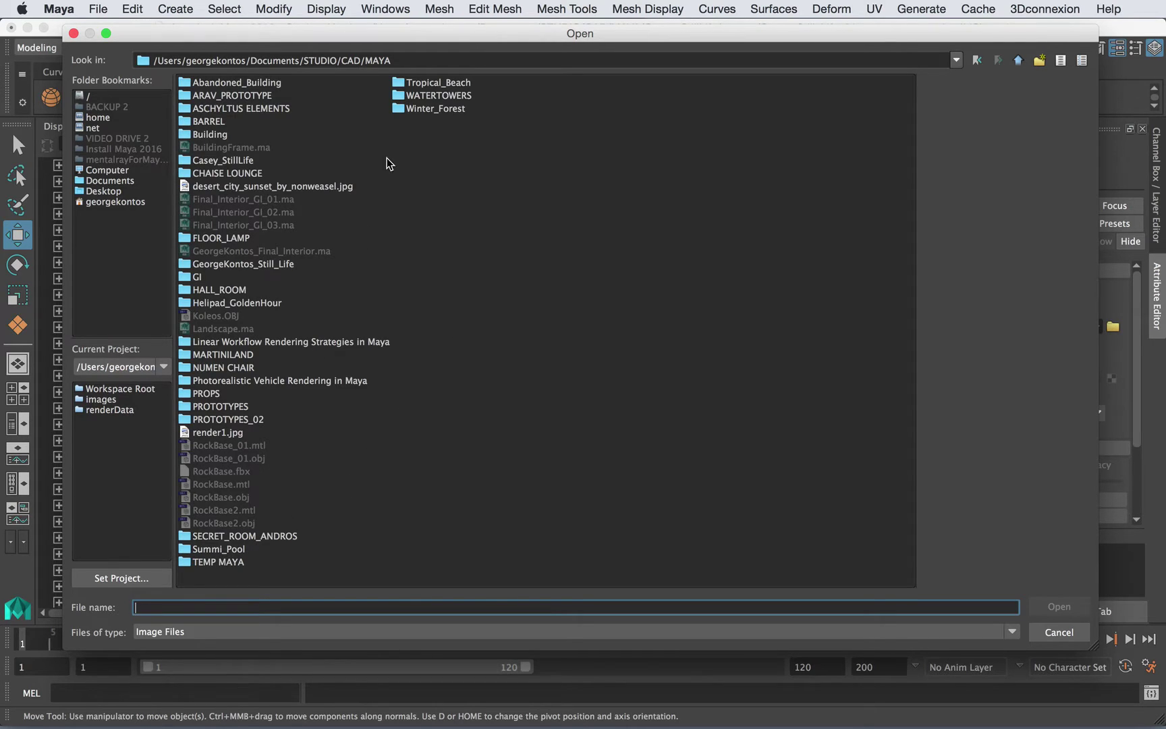
{"action": "double_click", "coordinate": [417, 83]}
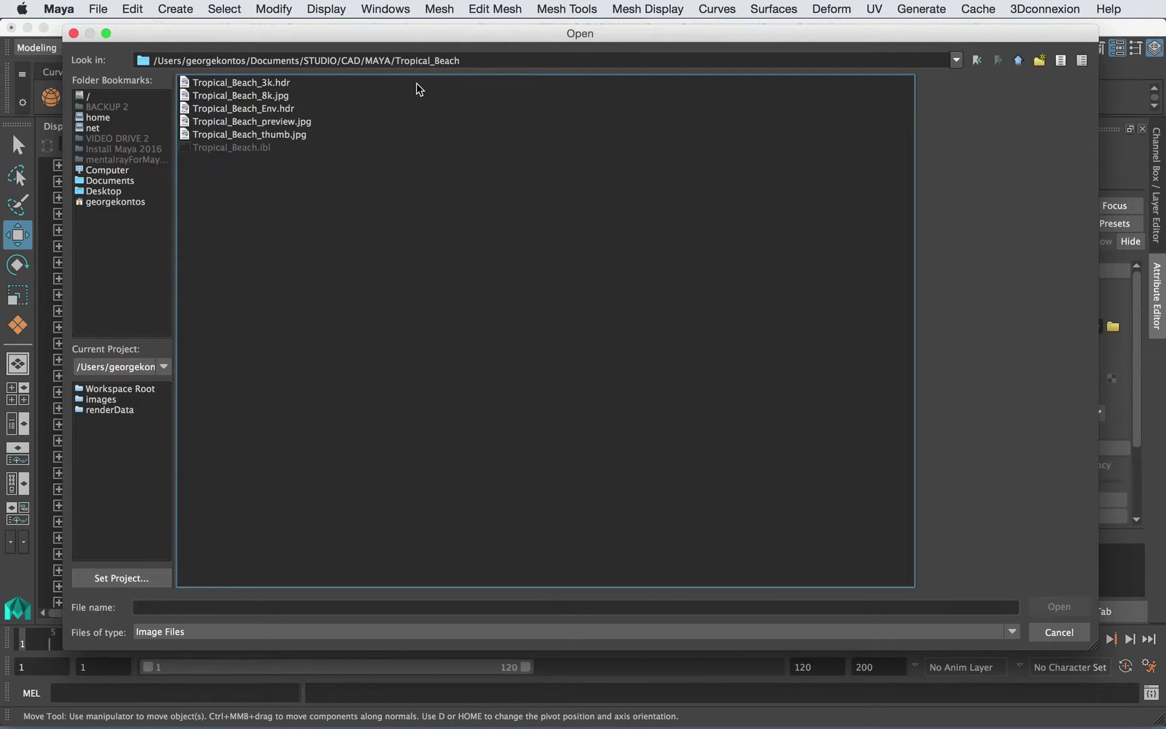
{"action": "double_click", "coordinate": [251, 82]}
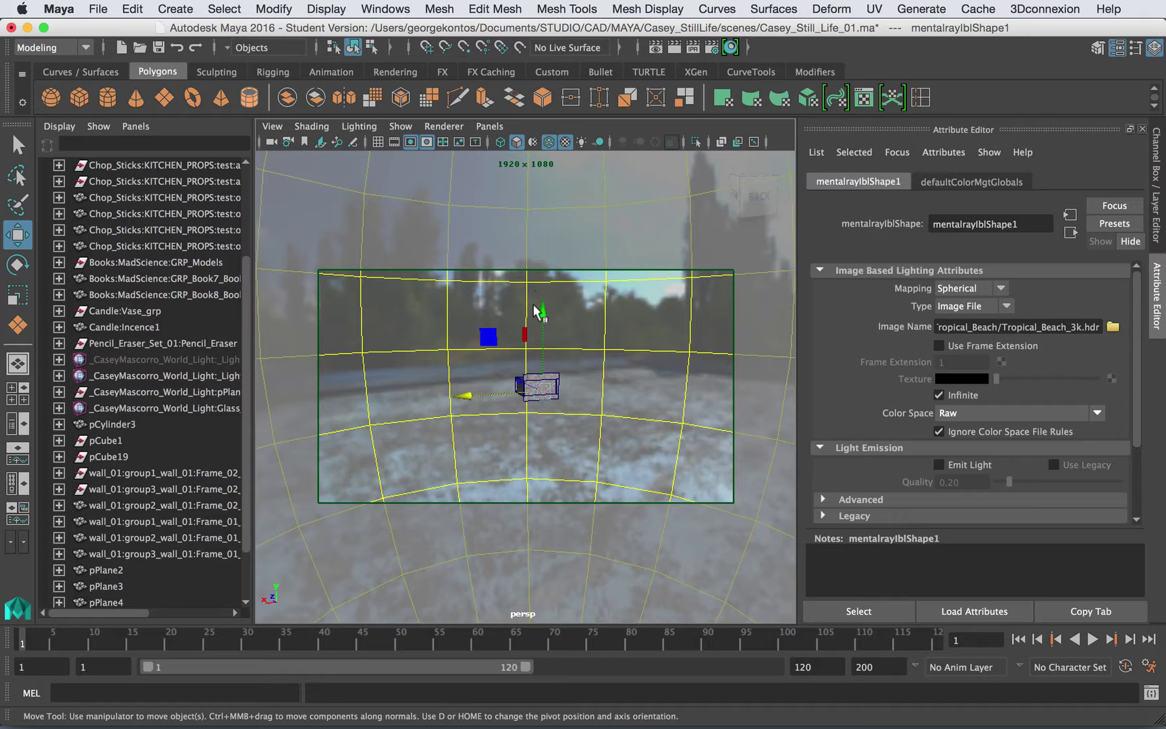
Rotate the environment sphere about its vertical axis to reorient the beach image around the room.
{"action": "left_click_drag", "start_coordinate": [533, 307], "coordinate": [761, 322], "text": "alt"}
{"action": "left_click_drag", "start_coordinate": [667, 345], "coordinate": [540, 365], "text": "alt"}
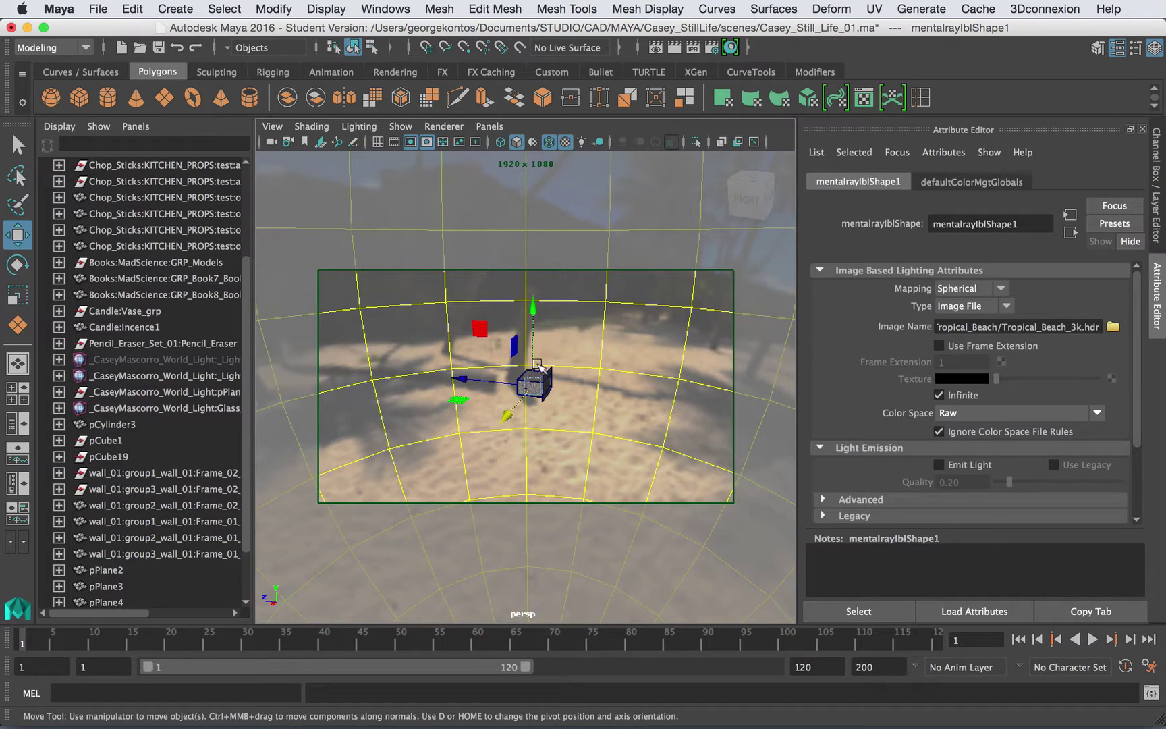
{"action": "key", "text": "e"}
{"action": "left_click_drag", "start_coordinate": [539, 416], "coordinate": [677, 397]}
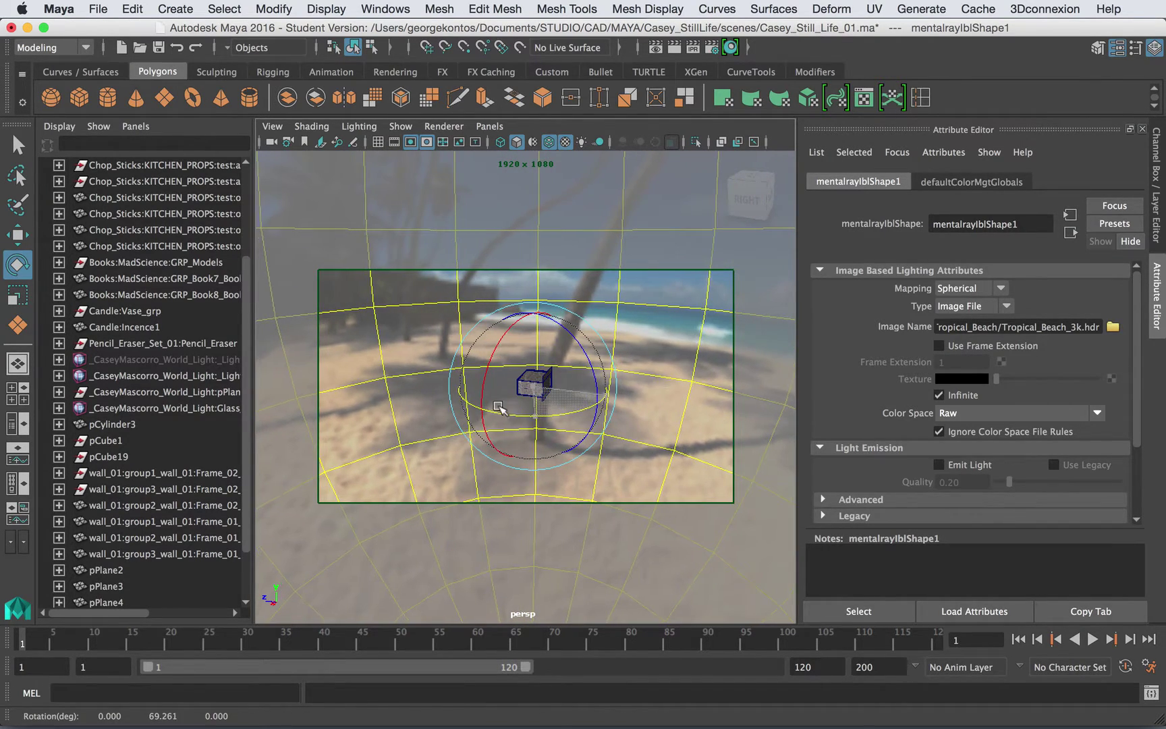
{"action": "left_click_drag", "start_coordinate": [491, 411], "coordinate": [581, 401]}
{"action": "left_click_drag", "start_coordinate": [498, 412], "coordinate": [588, 413]}
Restore the bookmarked camera view cameraView1 and rotate the environment sphere slightly to adjust the sea and beach seen through the windows.
{"action": "left_click", "coordinate": [272, 126]}
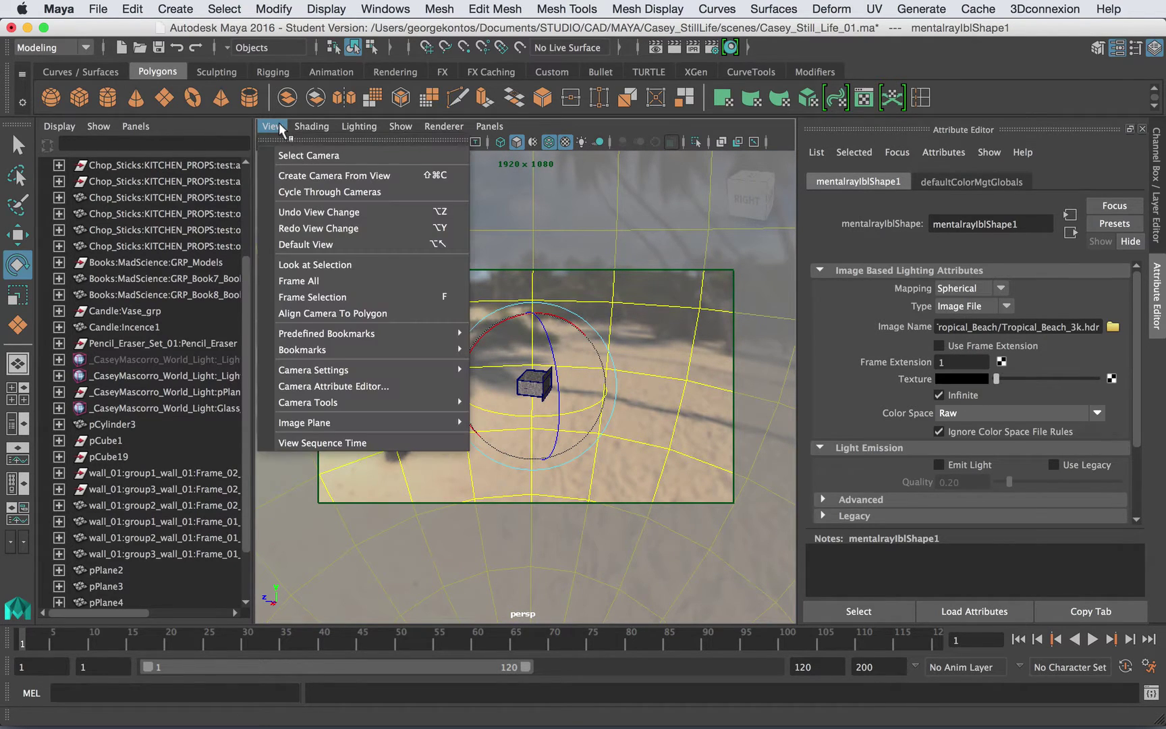
{"action": "mouse_move", "coordinate": [328, 353]}
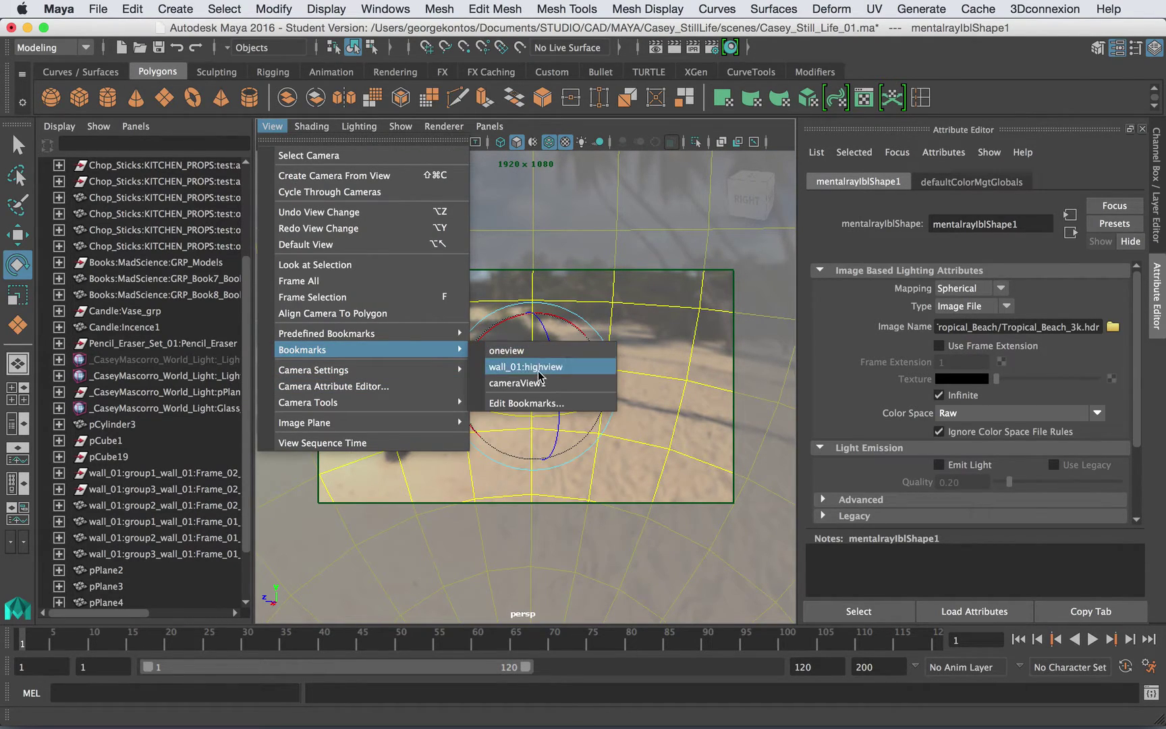
{"action": "left_click", "coordinate": [533, 383]}
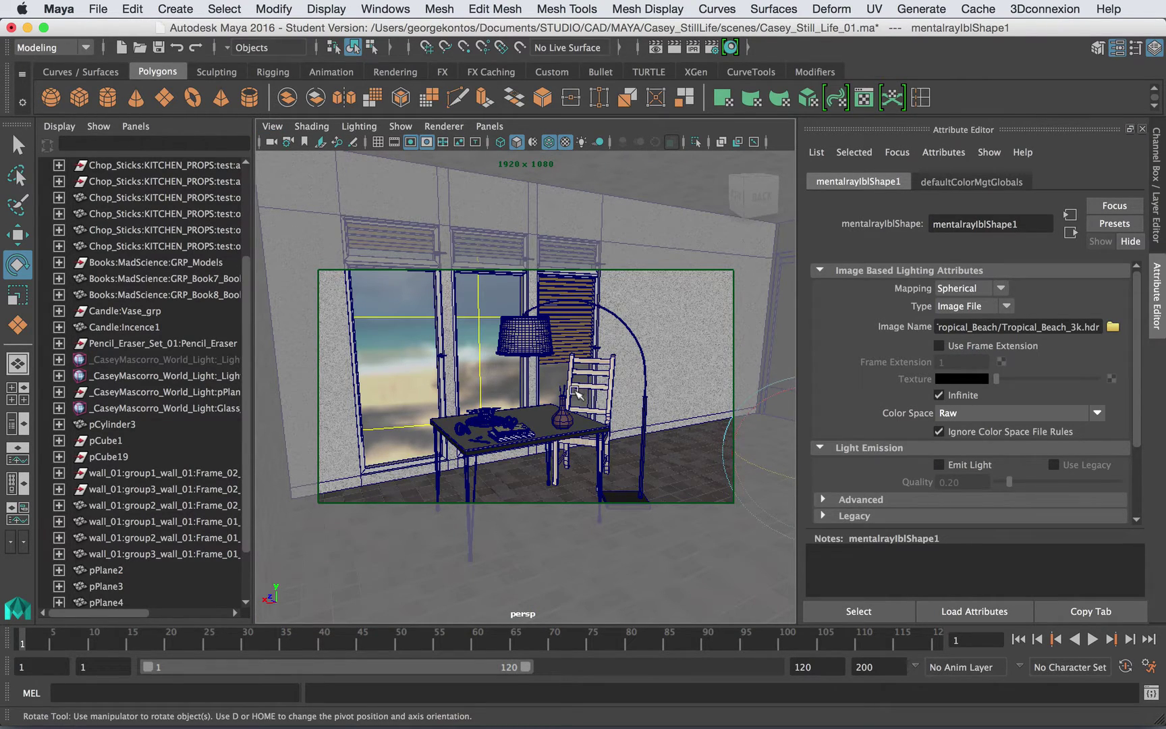
{"action": "left_click_drag", "start_coordinate": [742, 454], "coordinate": [764, 467]}
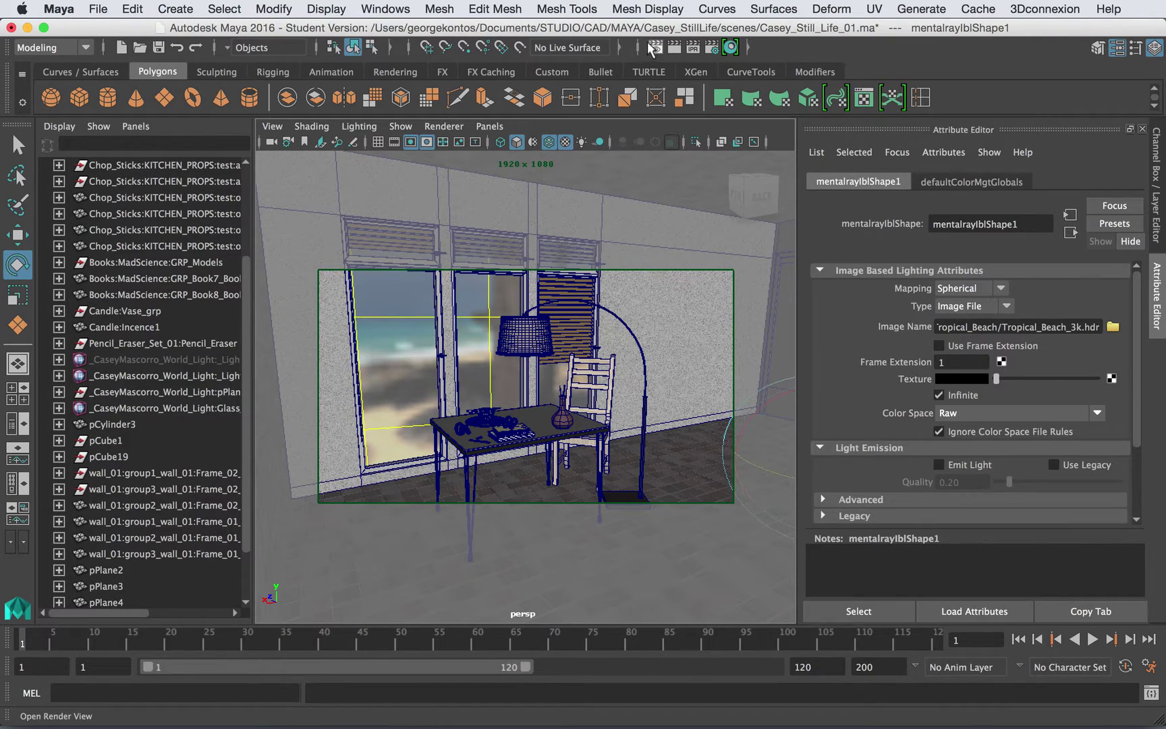
Render the room from the persp camera with mental ray, then close the render window.
{"action": "left_click", "coordinate": [655, 46]}
{"action": "left_click", "coordinate": [232, 133]}
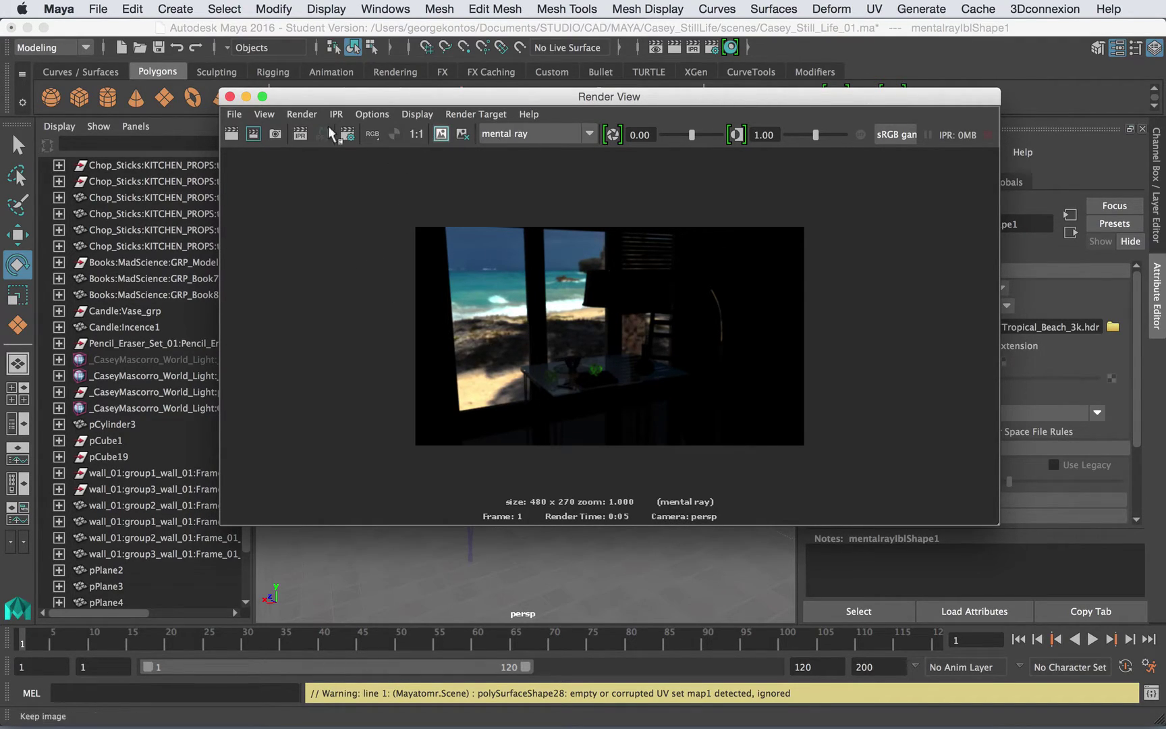
{"action": "left_click", "coordinate": [230, 98]}
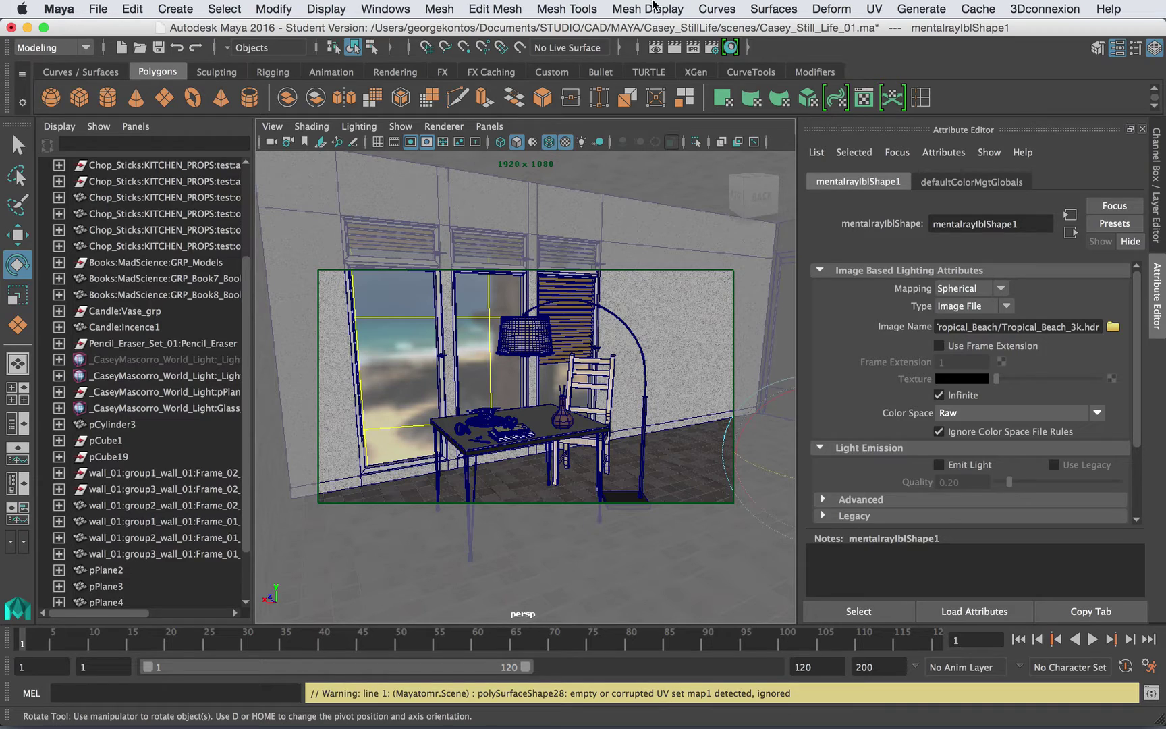
Reopen the rendered image and examine the table, objects and window background up close.
{"action": "left_click", "coordinate": [655, 47]}
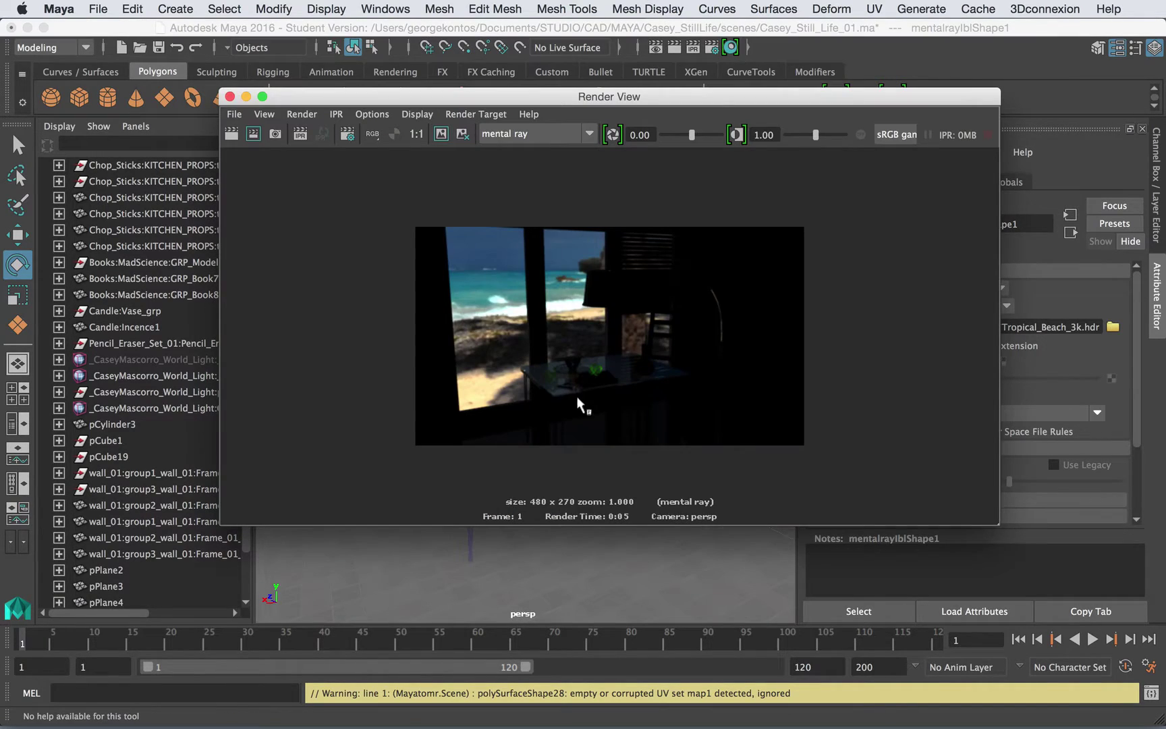
{"action": "scroll", "coordinate": [602, 392], "scroll_direction": "up", "scroll_amount": 5}
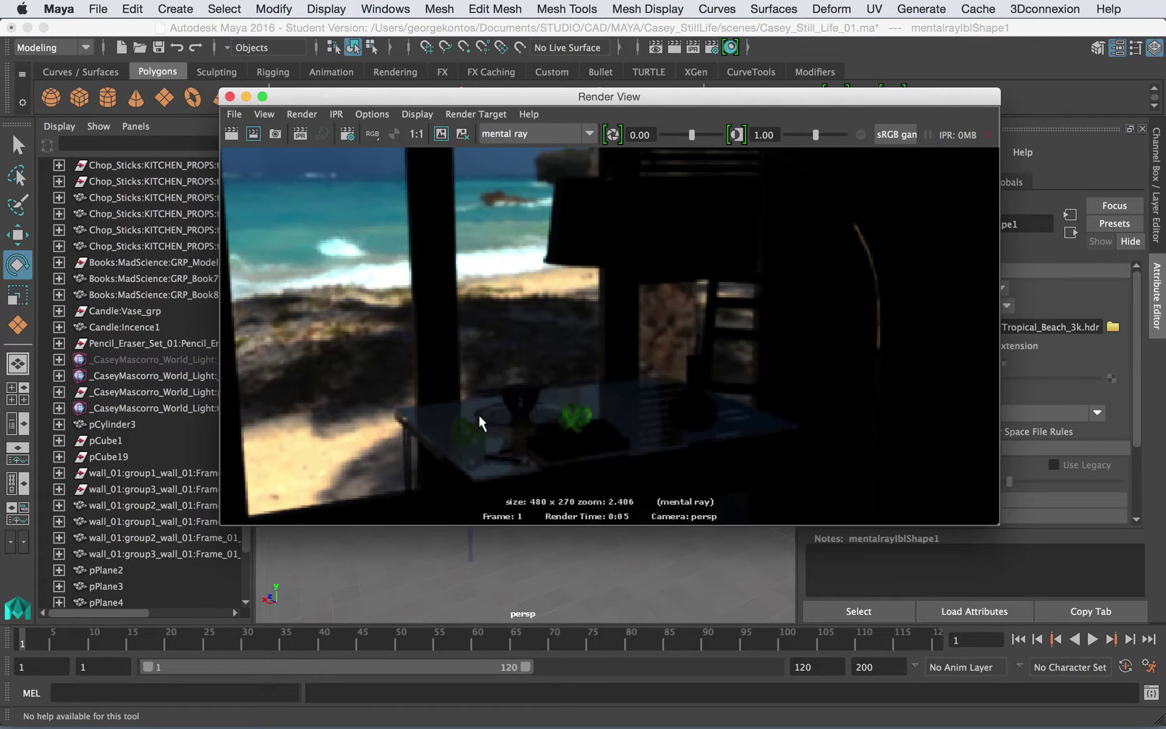
{"action": "scroll", "coordinate": [625, 429], "scroll_direction": "up", "scroll_amount": 3}
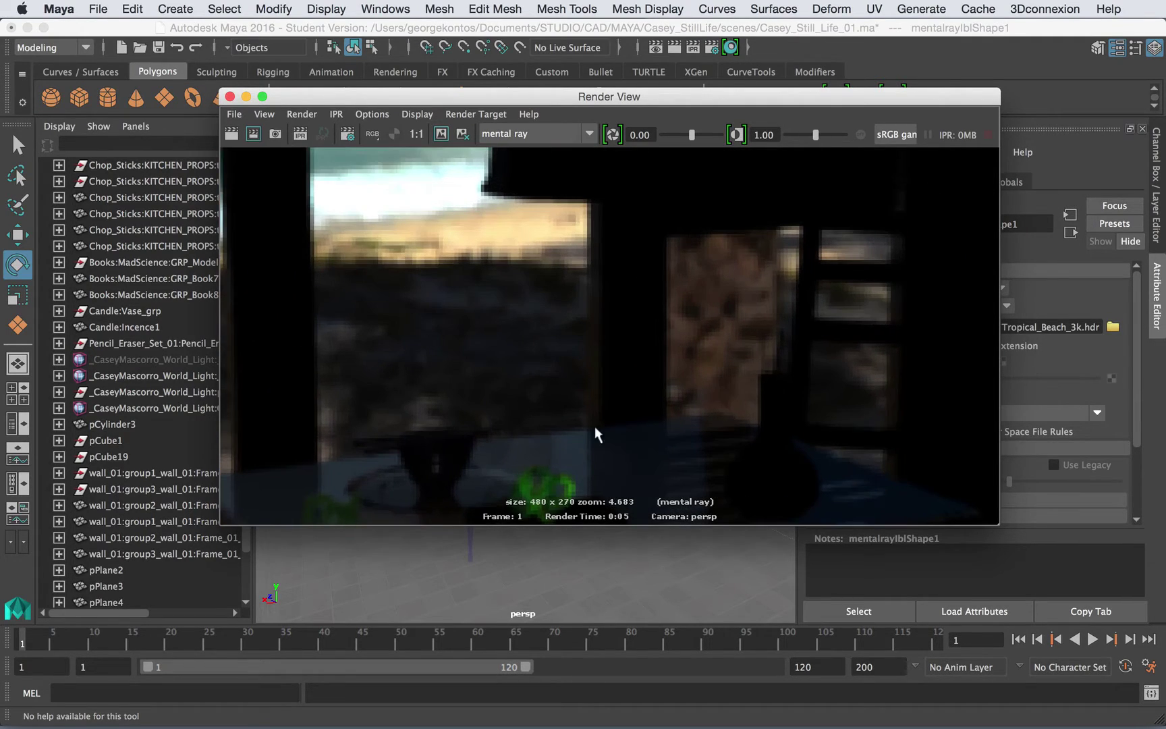
{"action": "middle_click_drag", "start_coordinate": [599, 355], "coordinate": [606, 253], "text": "alt"}
{"action": "scroll", "coordinate": [523, 328], "scroll_direction": "down", "scroll_amount": 6}
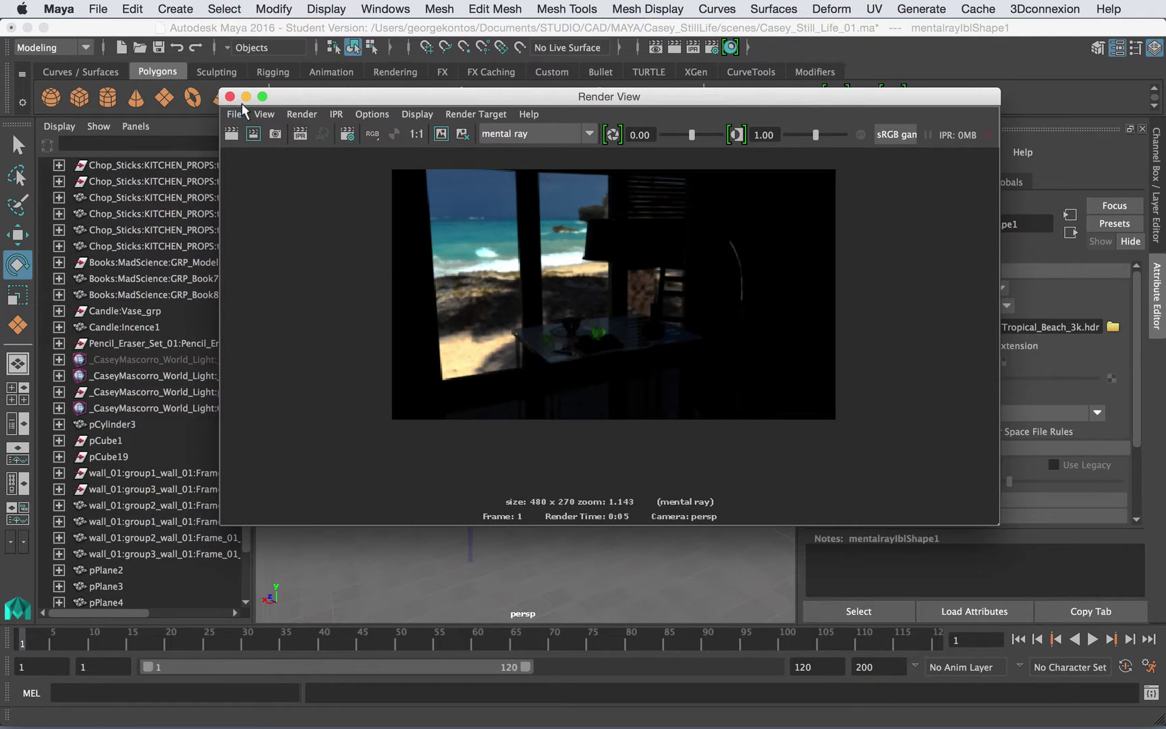
{"action": "left_click", "coordinate": [230, 97]}
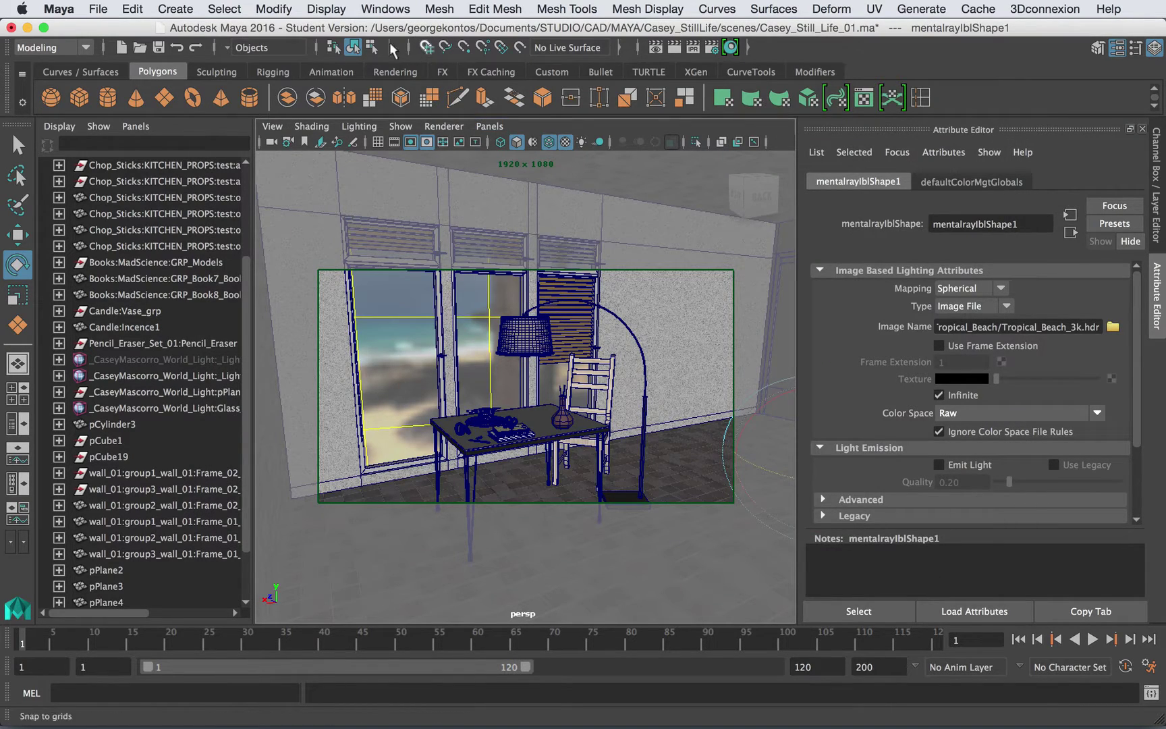
Create a directional light in the scene and activate the Move tool for it.
{"action": "left_click", "coordinate": [187, 7]}
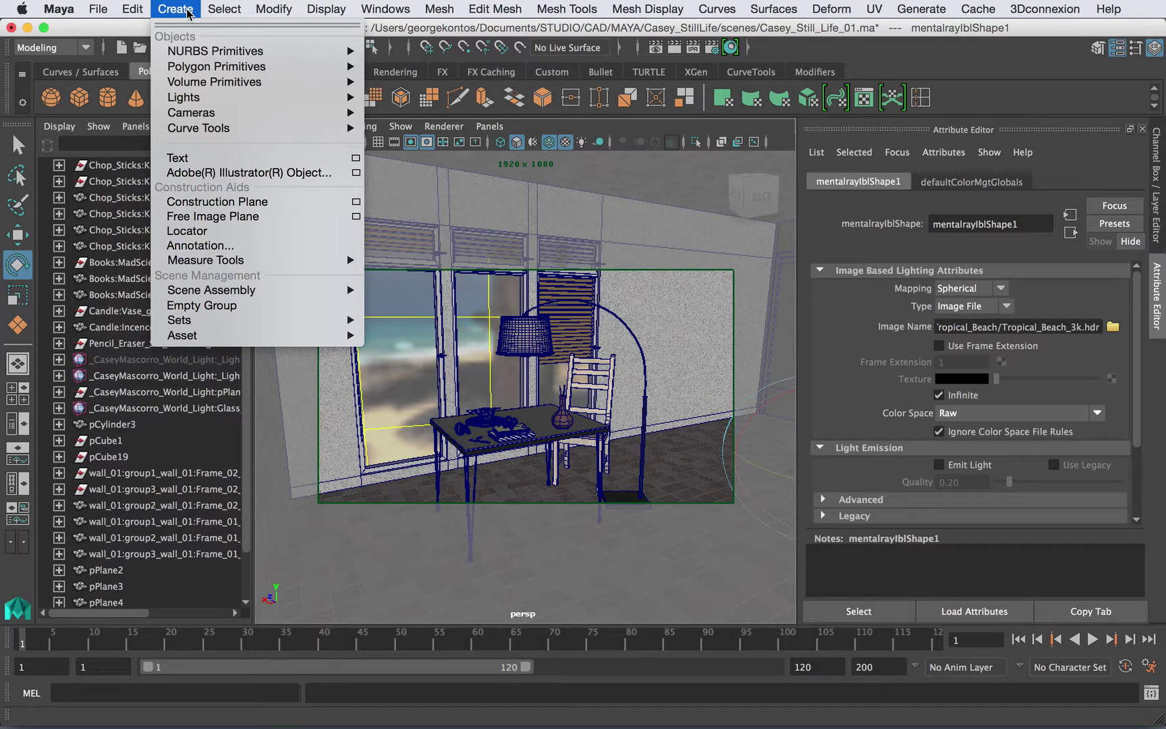
{"action": "mouse_move", "coordinate": [202, 102]}
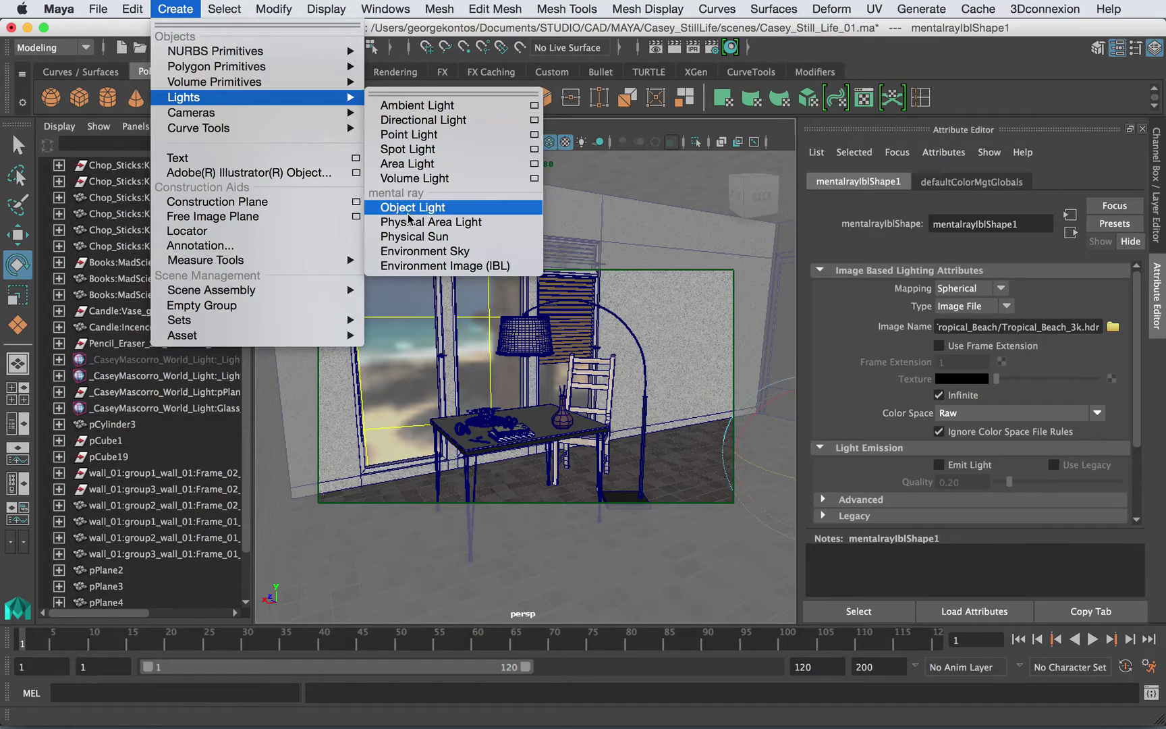
{"action": "left_click", "coordinate": [415, 119]}
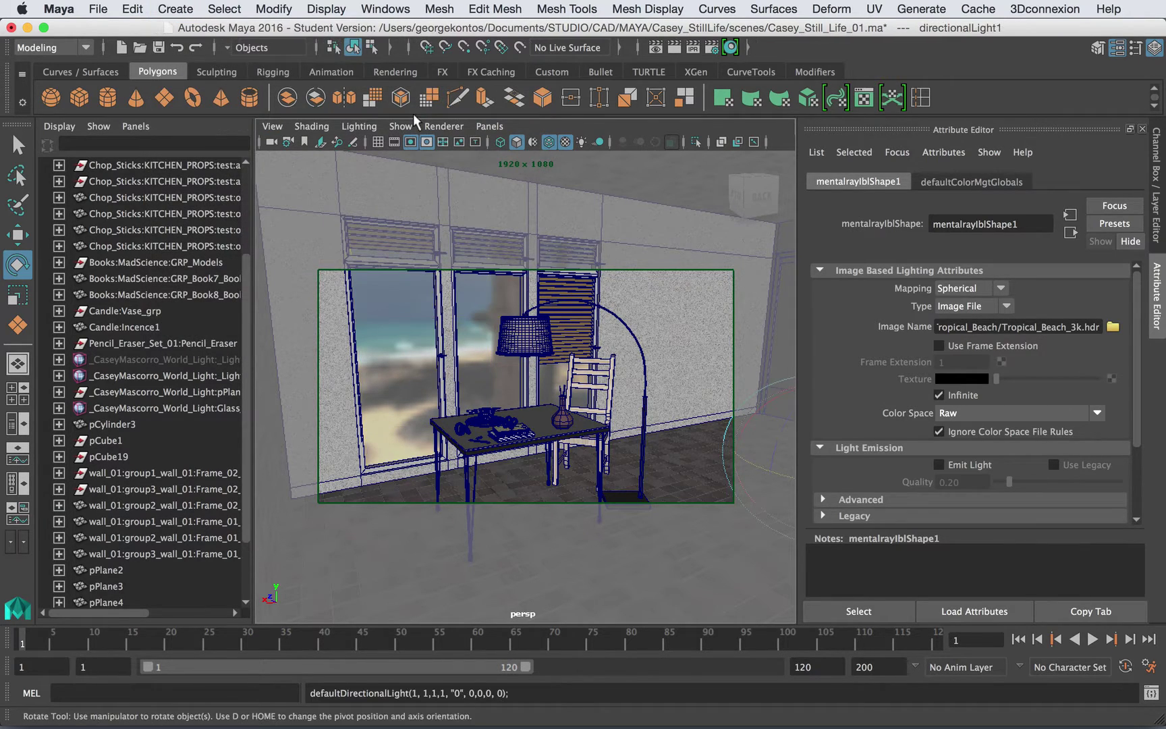
{"action": "key", "text": "w"}
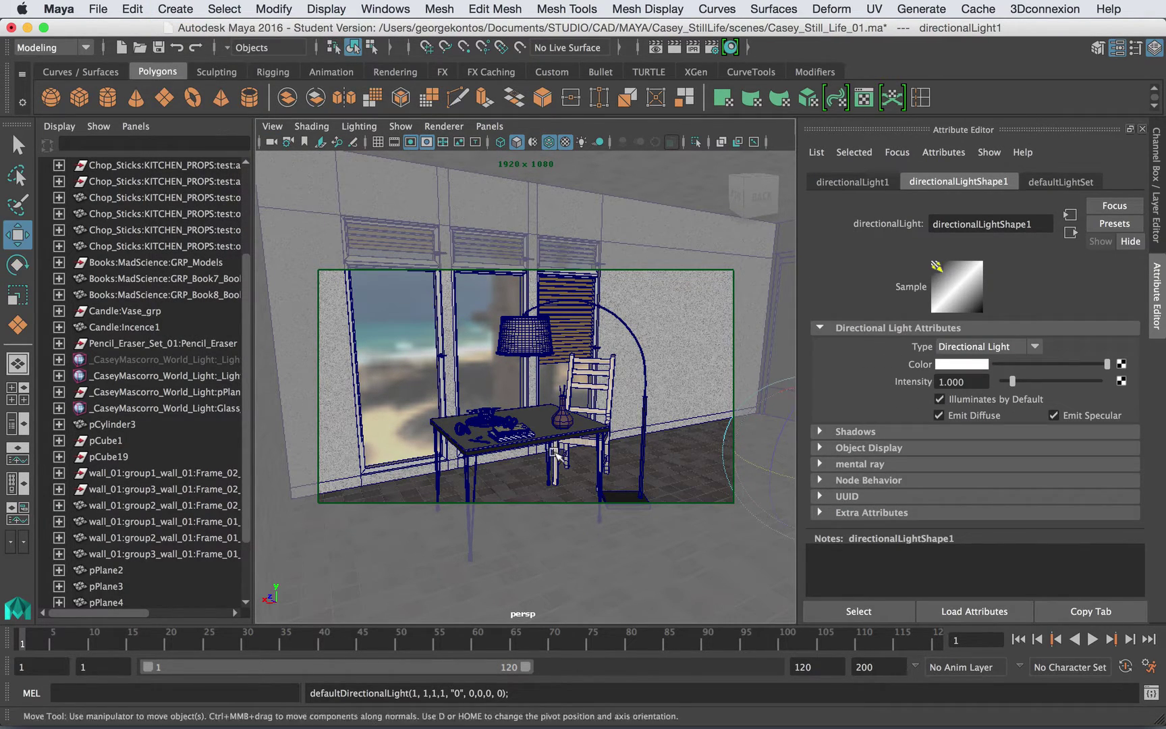
Move the directional light from outside the camera frame to the left window of the room.
{"action": "left_click_drag", "start_coordinate": [770, 475], "coordinate": [628, 487]}
{"action": "left_click_drag", "start_coordinate": [698, 492], "coordinate": [539, 355]}
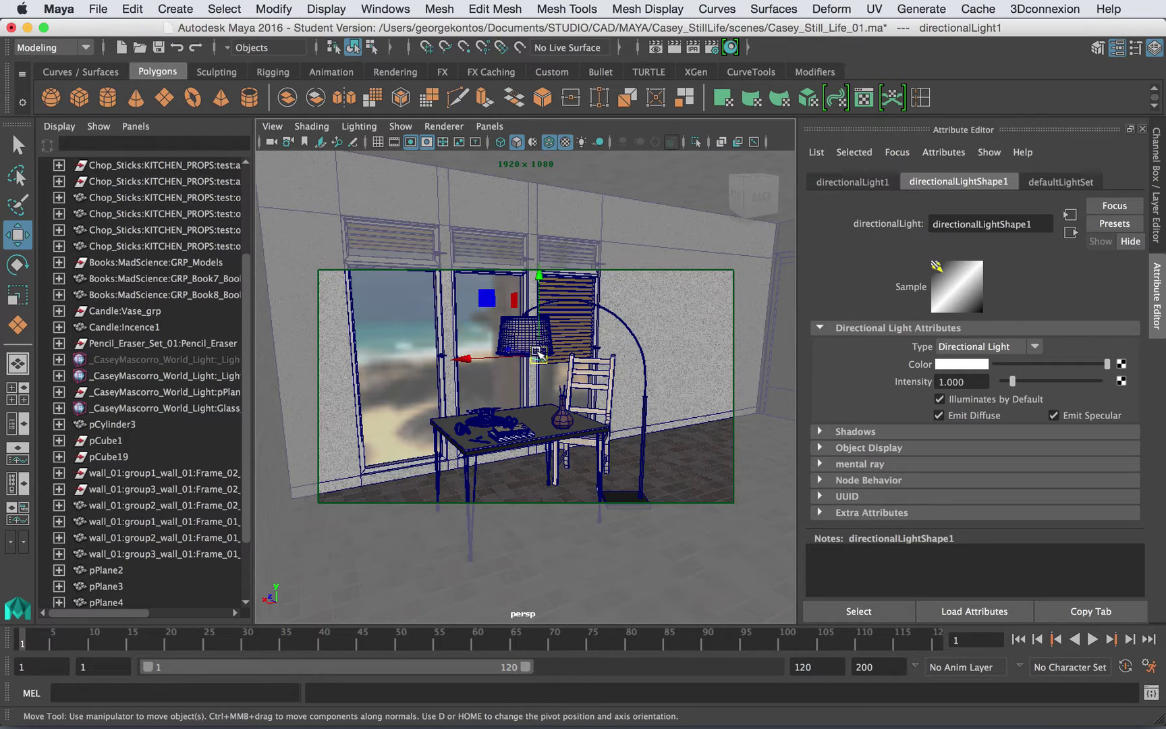
{"action": "left_click_drag", "start_coordinate": [540, 356], "coordinate": [418, 341]}
Enlarge the directional light's icon and rotate the light so its rays angle down through the window into the room.
{"action": "key", "text": "e"}
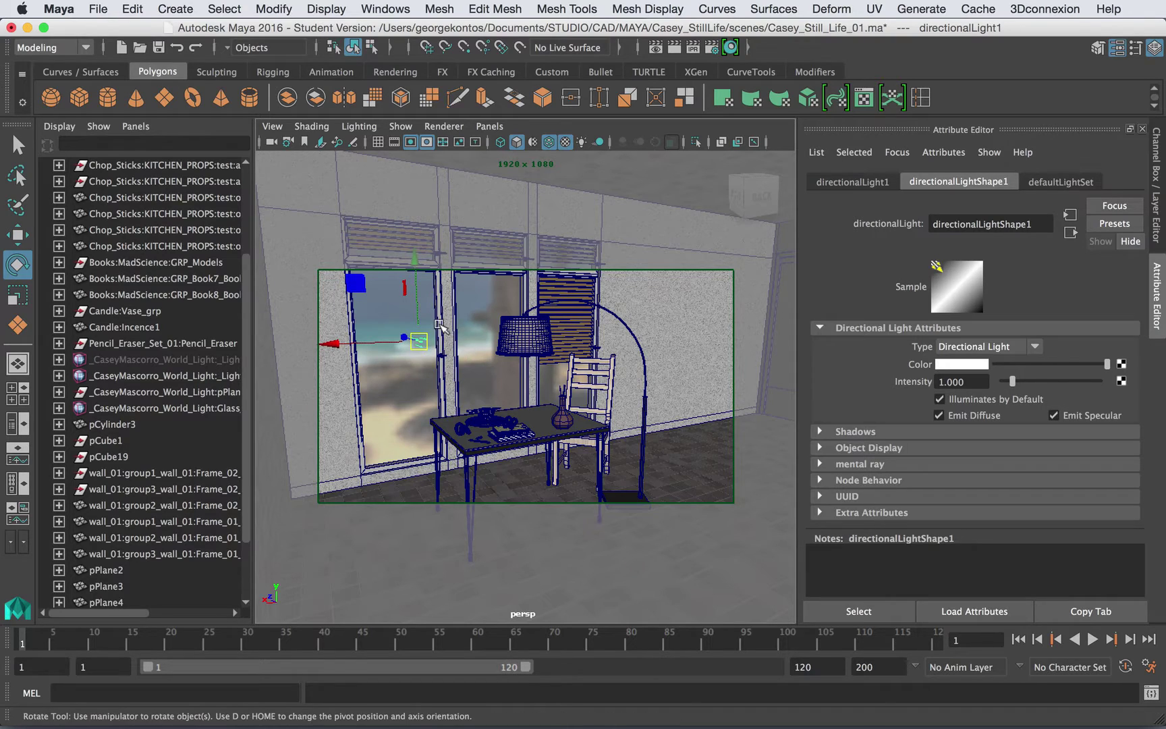
{"action": "left_click_drag", "start_coordinate": [471, 328], "coordinate": [491, 339]}
{"action": "key", "text": "r"}
{"action": "left_click_drag", "start_coordinate": [420, 345], "coordinate": [445, 347]}
{"action": "key", "text": "e"}
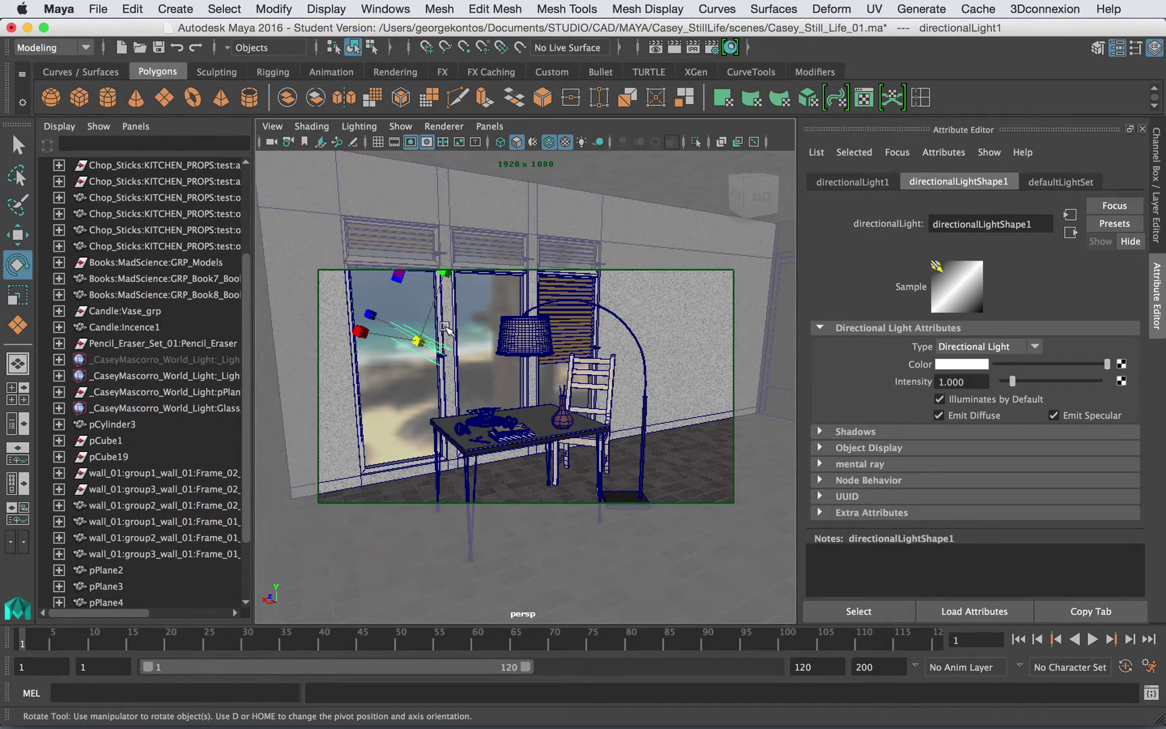
{"action": "mouse_move", "coordinate": [447, 327]}
{"action": "left_mouse_down"}
{"action": "mouse_move", "coordinate": [436, 316]}
{"action": "mouse_move", "coordinate": [428, 327]}
{"action": "mouse_move", "coordinate": [436, 312]}
{"action": "left_mouse_up"}
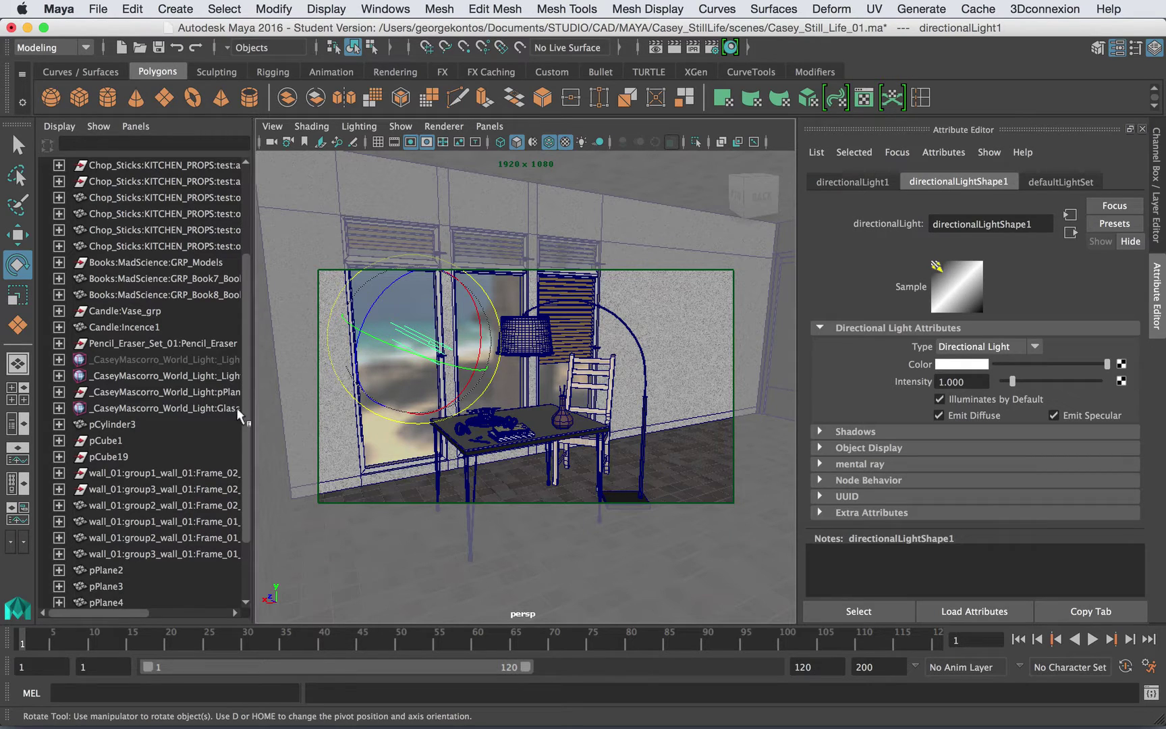
Rename directionalLight1 as SUN in the scene hierarchy.
{"action": "scroll", "coordinate": [240, 473], "scroll_direction": "down", "scroll_amount": 5}
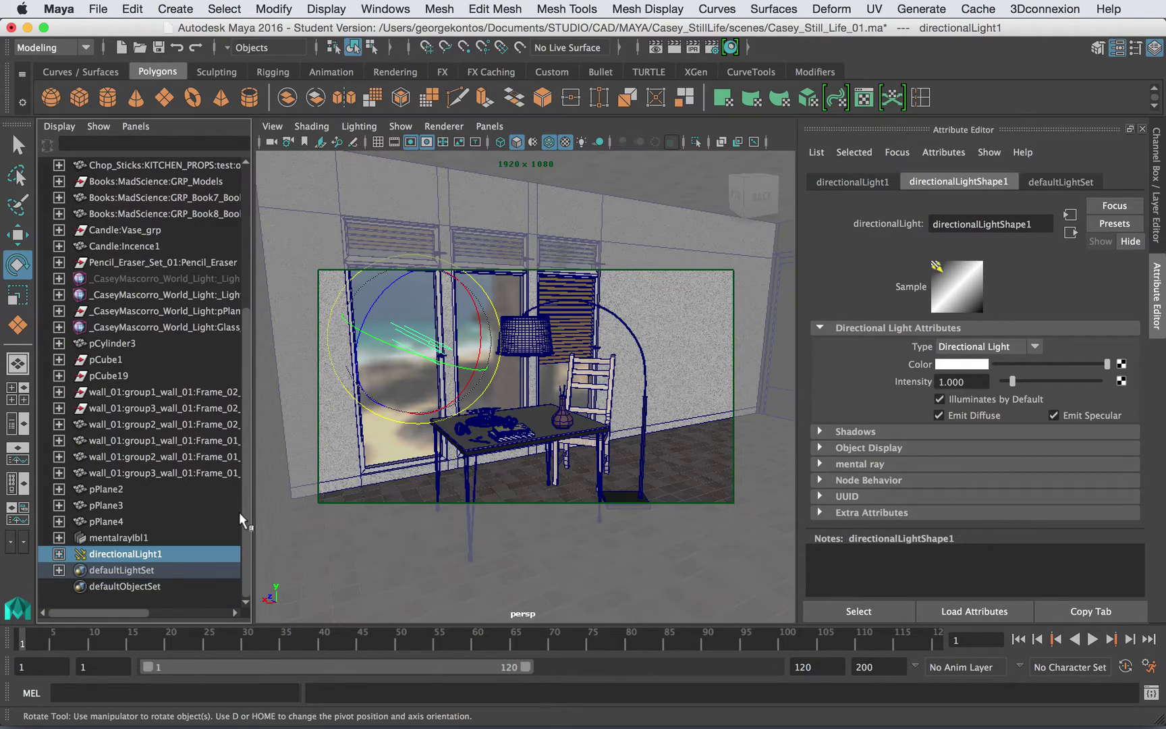
{"action": "double_click", "coordinate": [111, 552]}
{"action": "type", "text": "S"}
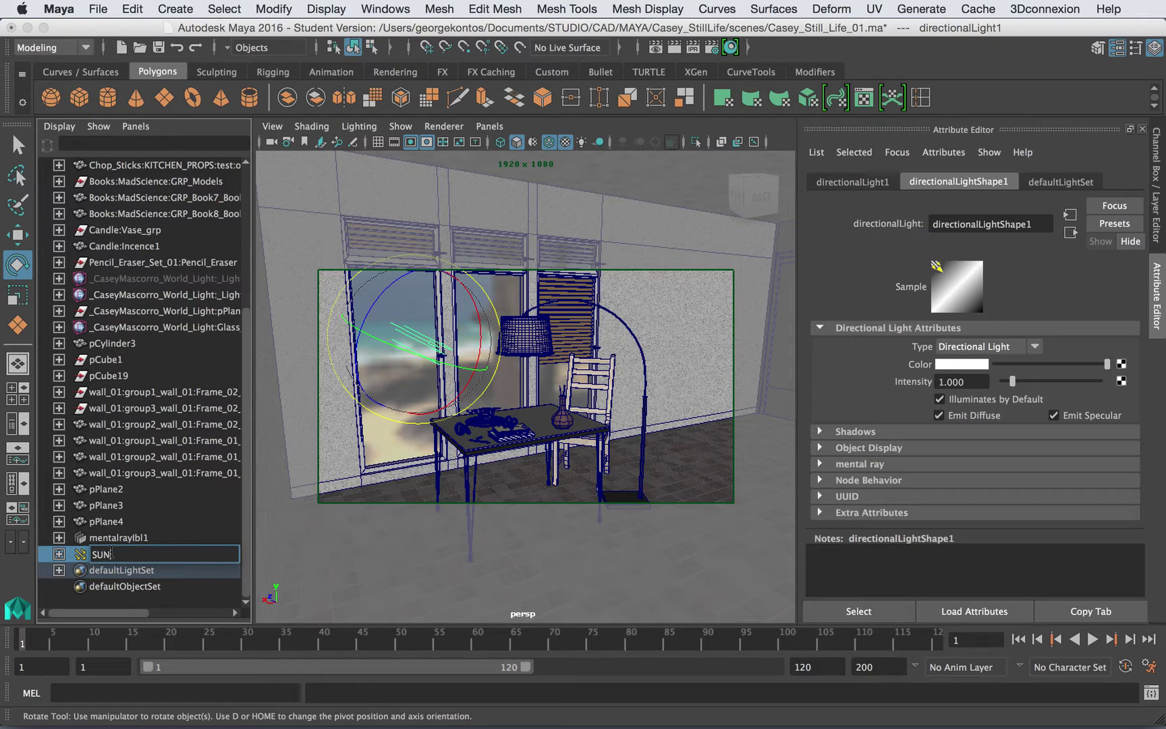
{"action": "type", "text": "UN"}
{"action": "key", "text": "Return"}
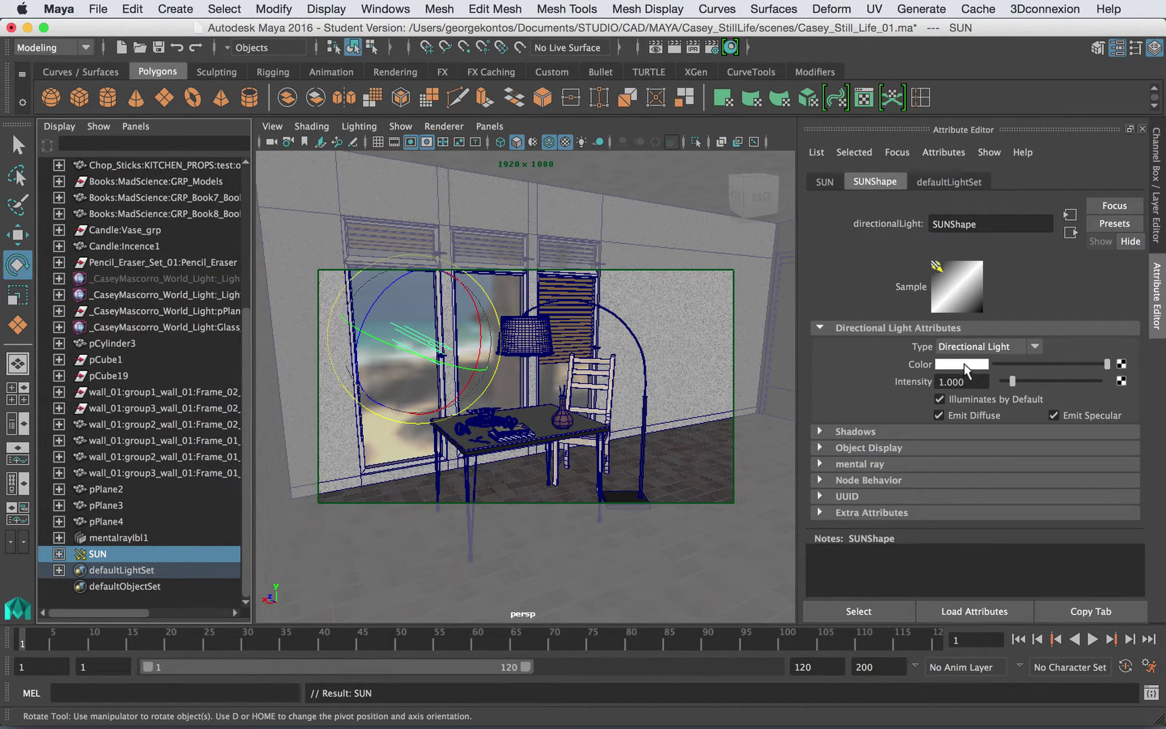
Keep the earlier rendered image for comparison and render the room again with the SUN light.
{"action": "left_click_drag", "start_coordinate": [970, 382], "coordinate": [902, 381]}
{"action": "left_click", "coordinate": [659, 47]}
{"action": "left_click_drag", "start_coordinate": [549, 103], "coordinate": [557, 89]}
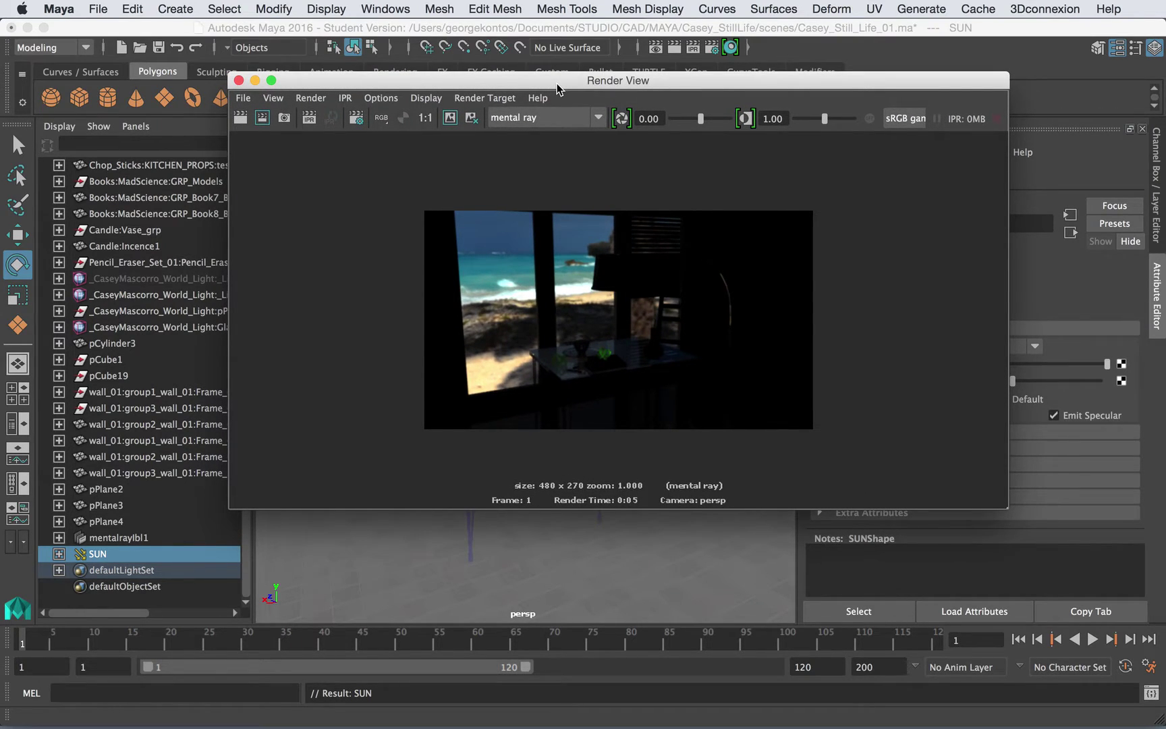
{"action": "left_click", "coordinate": [450, 117]}
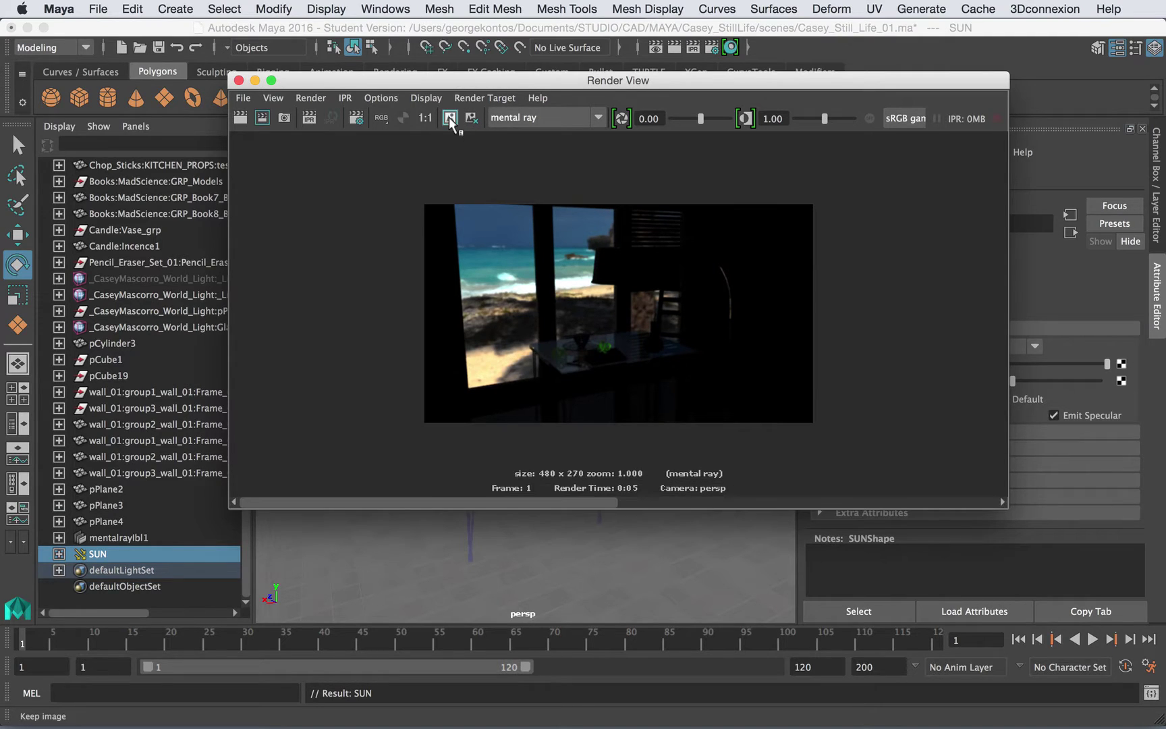
{"action": "left_click", "coordinate": [449, 118]}
{"action": "left_click", "coordinate": [238, 117]}
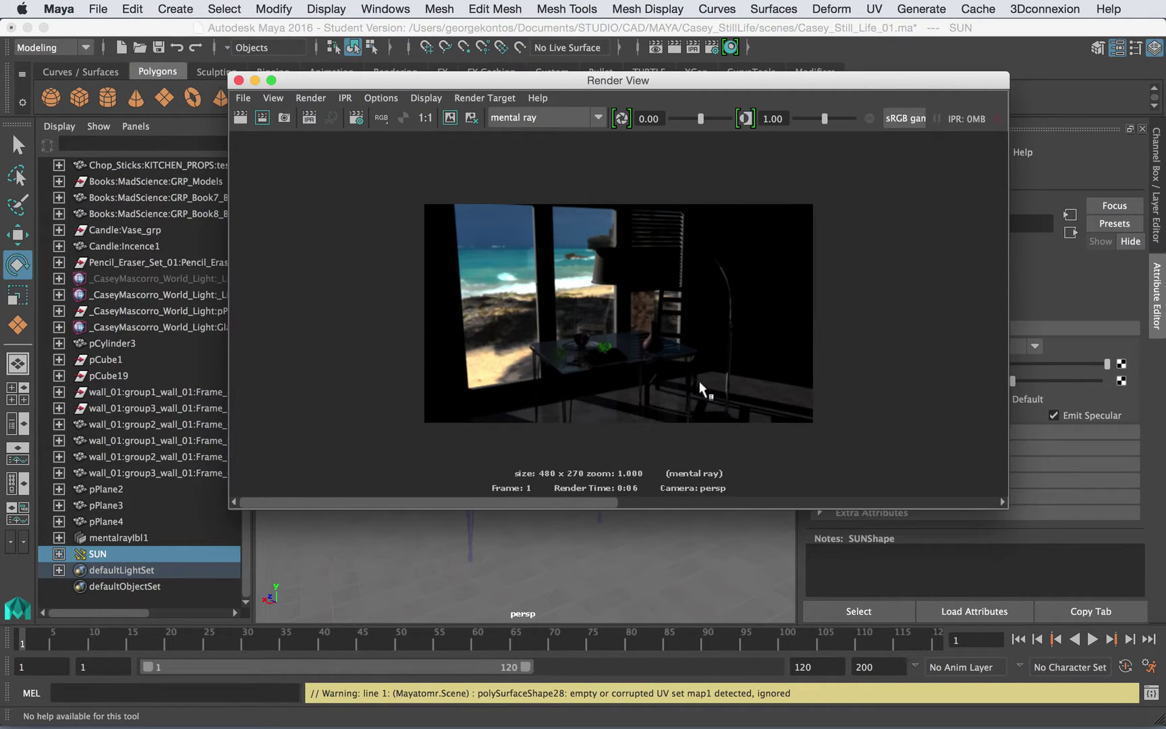
Compare the new render with the kept image up close, return it to actual size and close the render window.
{"action": "scroll", "coordinate": [689, 382], "scroll_direction": "up", "scroll_amount": 3}
{"action": "middle_click_drag", "start_coordinate": [689, 383], "coordinate": [684, 338], "text": "alt"}
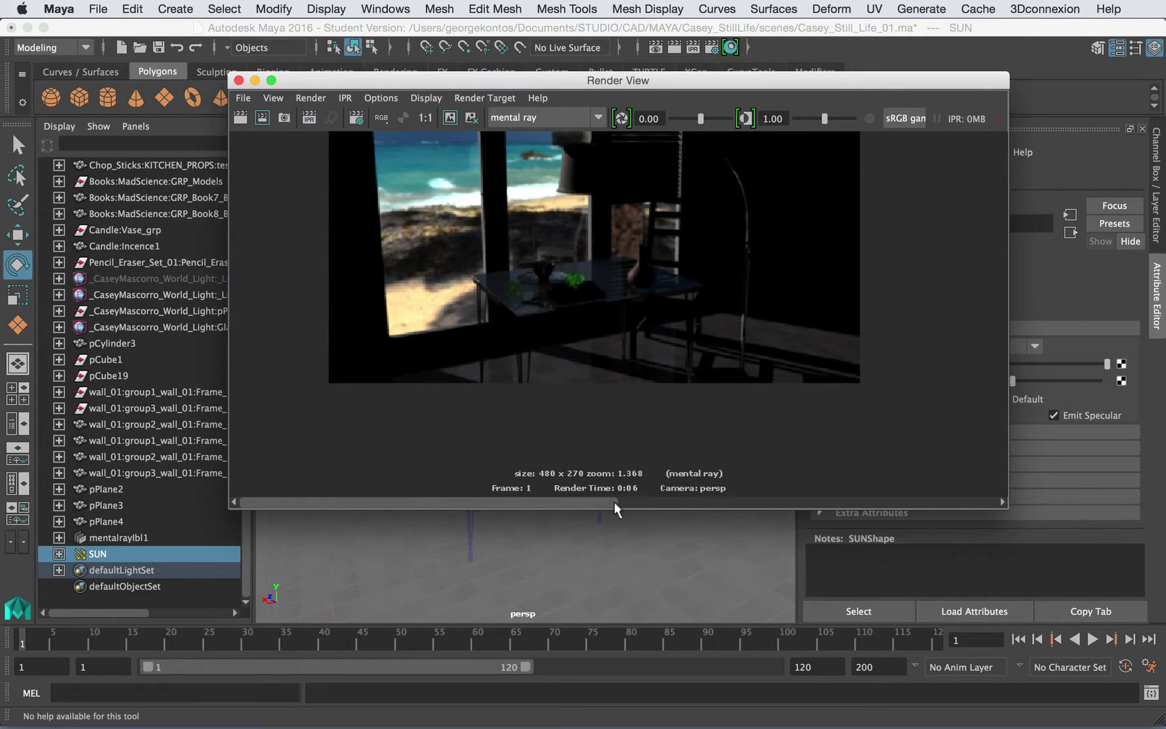
{"action": "left_click", "coordinate": [841, 502]}
{"action": "left_click", "coordinate": [381, 503]}
{"action": "scroll", "coordinate": [653, 378], "scroll_direction": "down", "scroll_amount": 3}
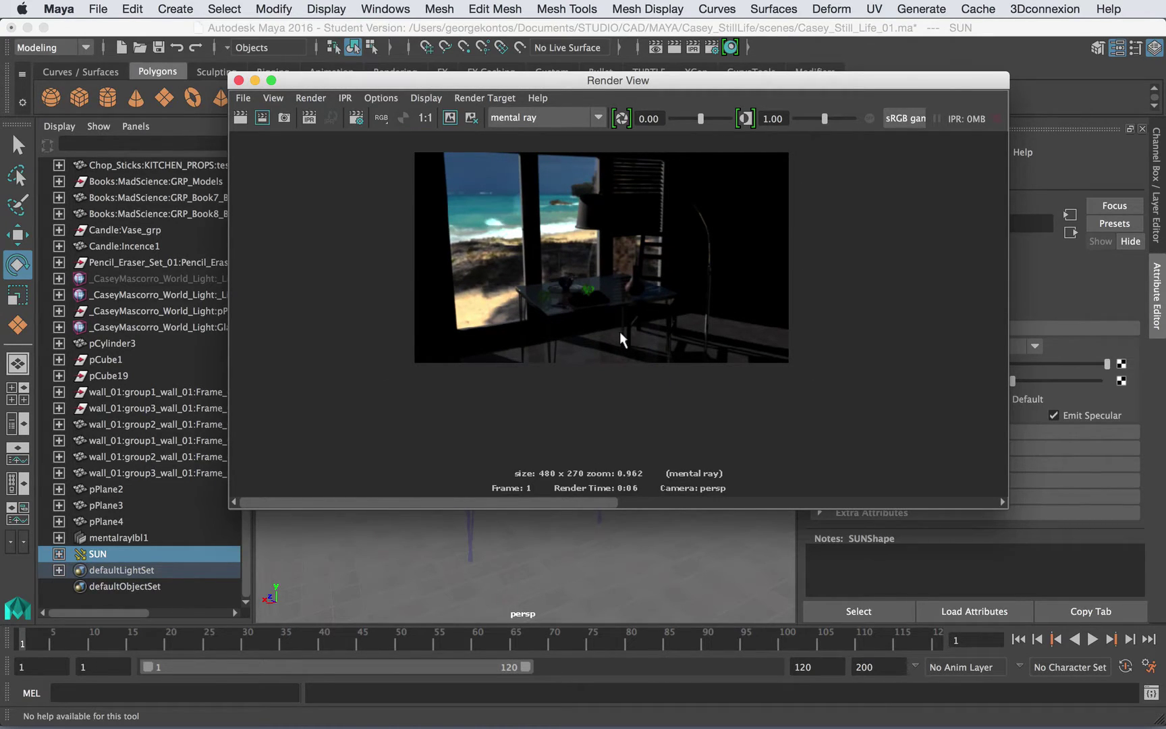
{"action": "left_click", "coordinate": [426, 119]}
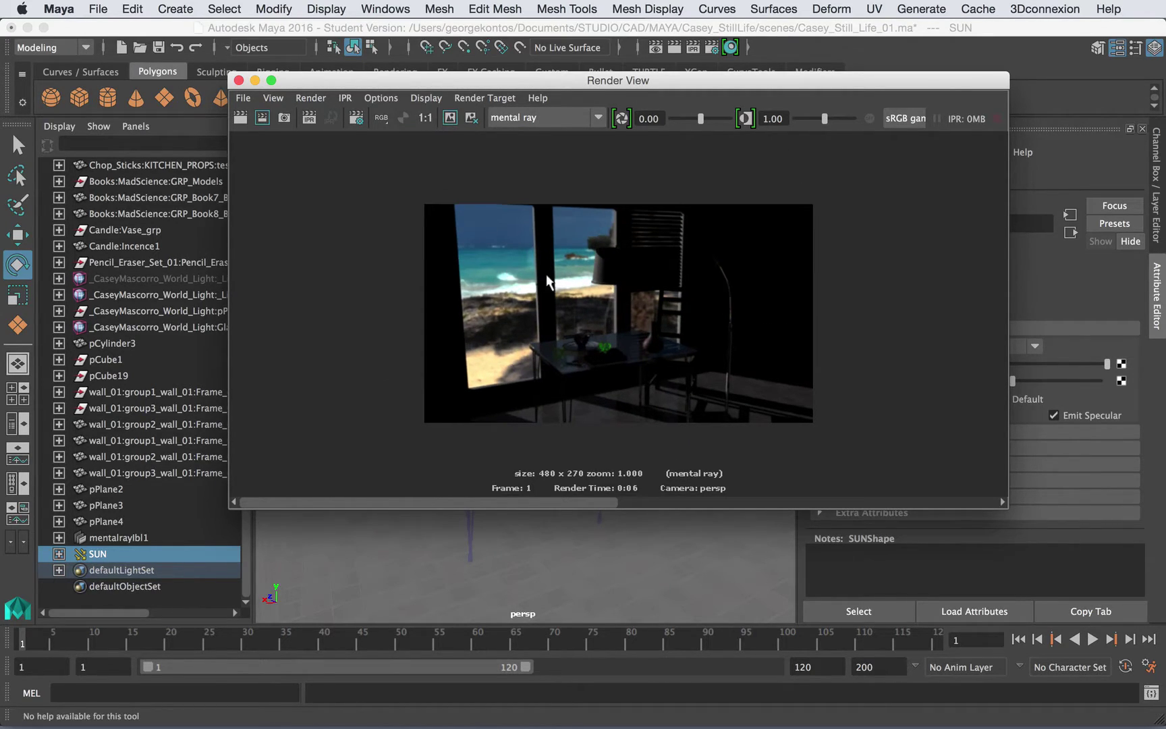
{"action": "left_click", "coordinate": [238, 80]}
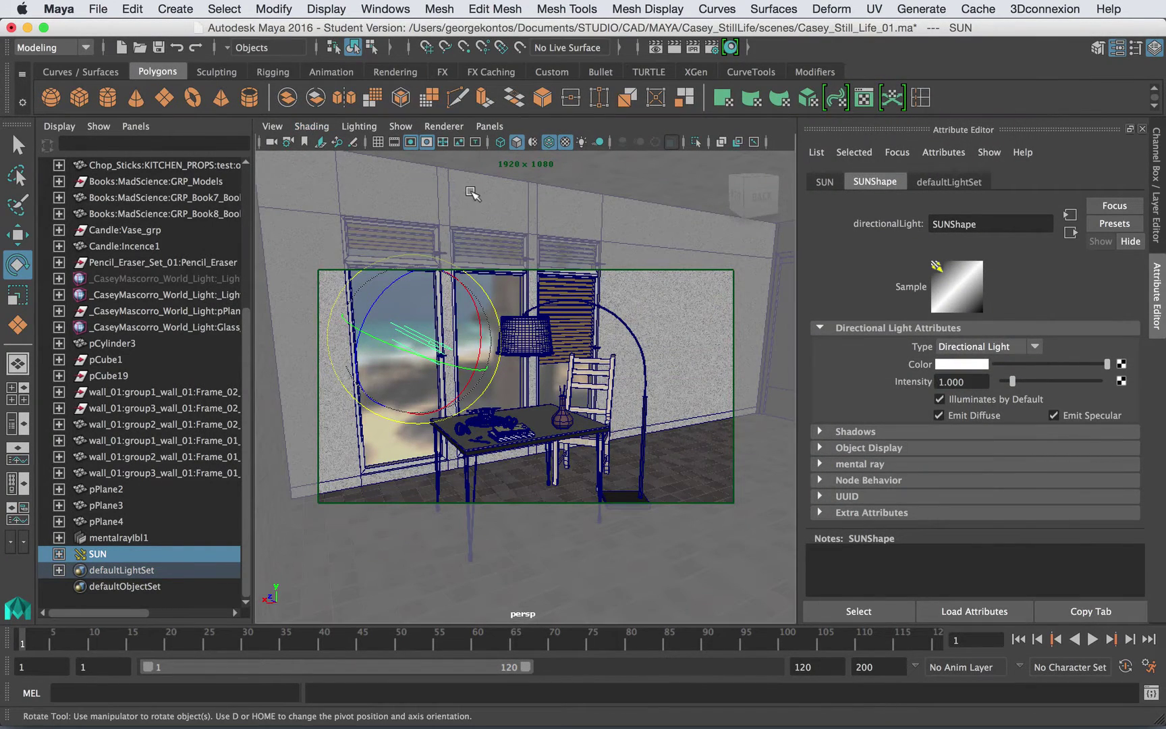
Save the scene and reactivate the Rotate tool for the SUN light.
{"action": "key", "text": "q"}
{"action": "key", "text": "super+s"}
{"action": "left_click", "coordinate": [544, 406]}
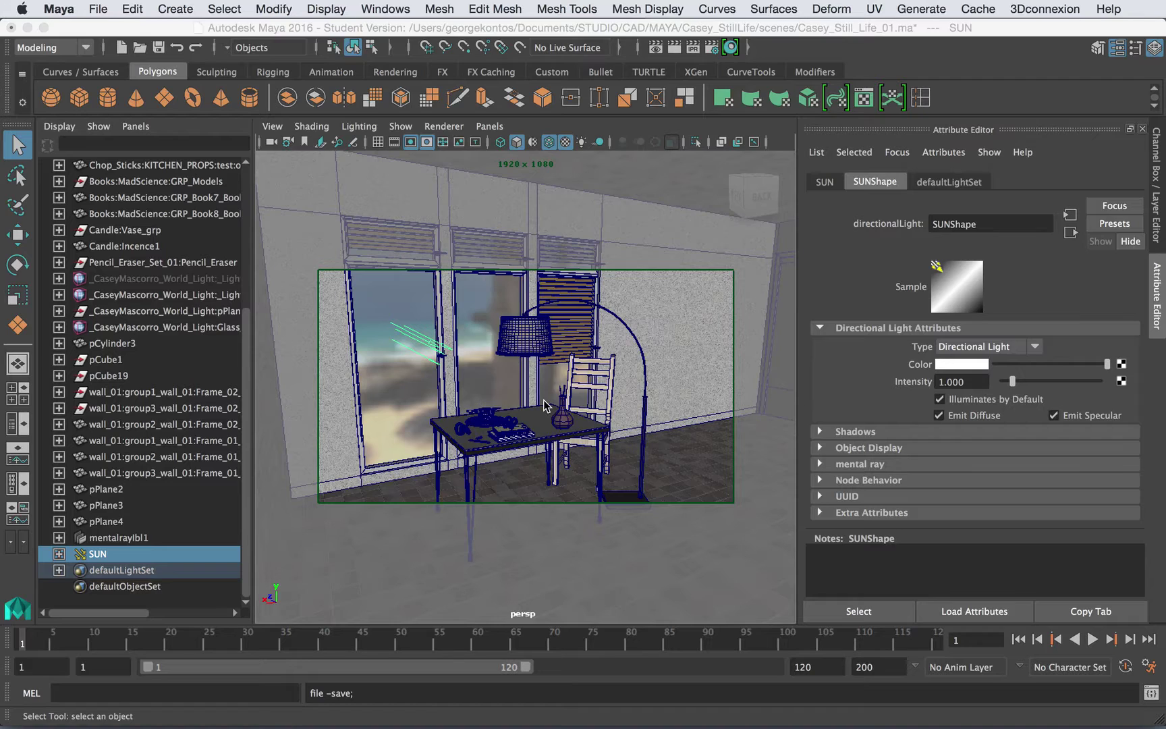
{"action": "key", "text": "e"}
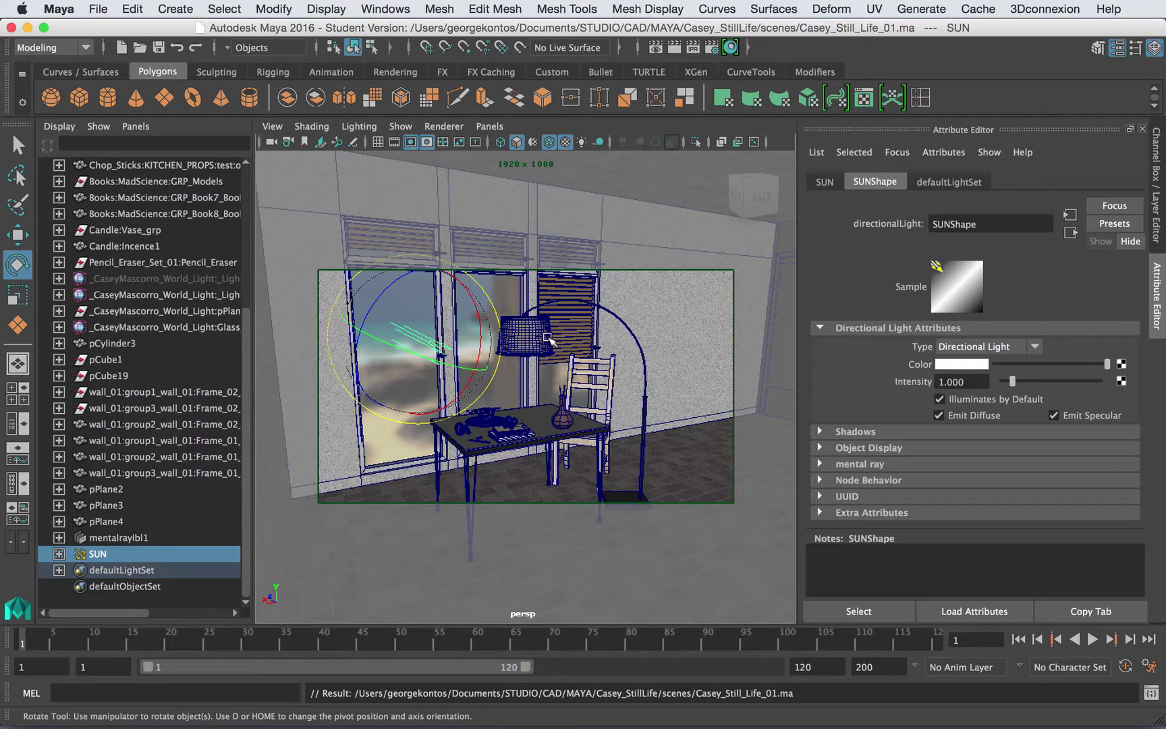
Enable Final Gathering in mental ray's indirect lighting render settings.
{"action": "left_click", "coordinate": [700, 49]}
{"action": "left_click_drag", "start_coordinate": [669, 112], "coordinate": [689, 55]}
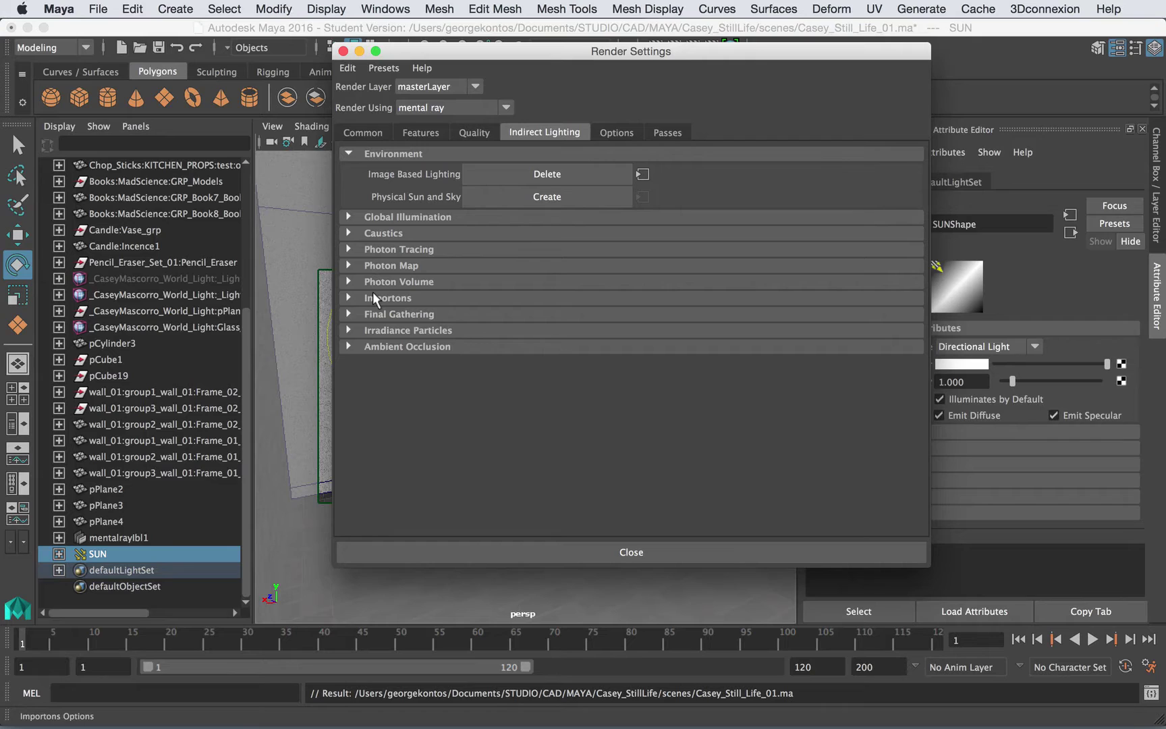
{"action": "left_click", "coordinate": [374, 313]}
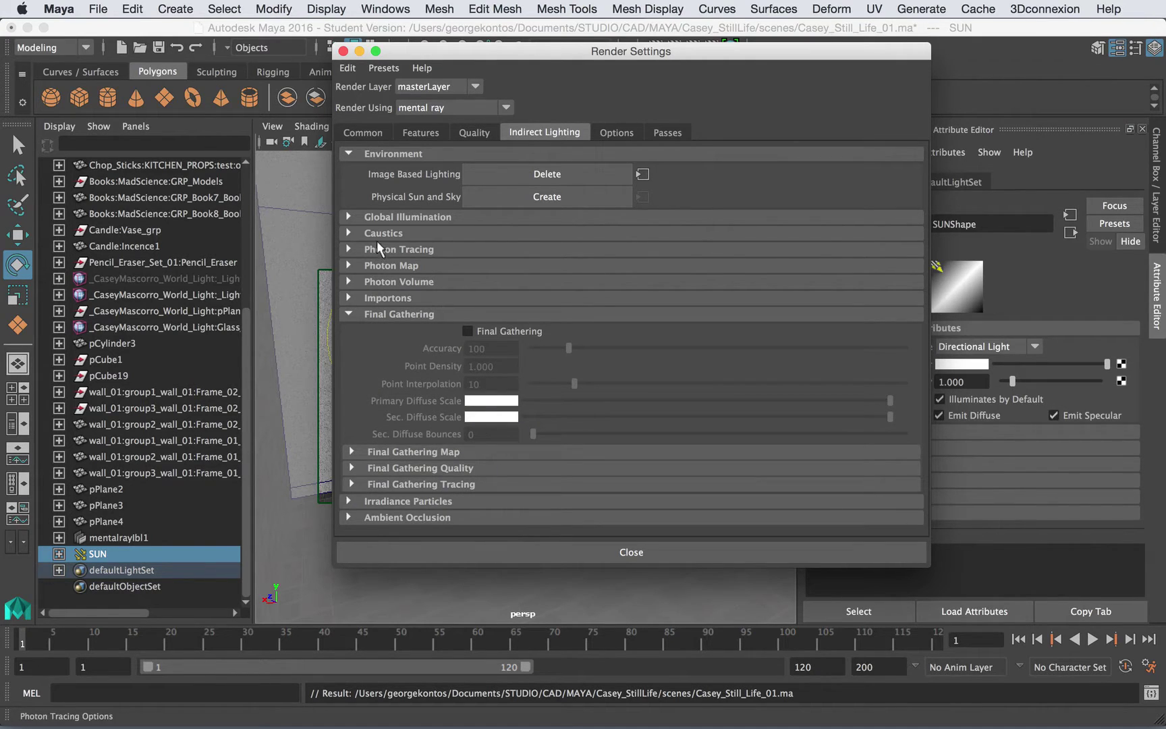
{"action": "left_click", "coordinate": [380, 216]}
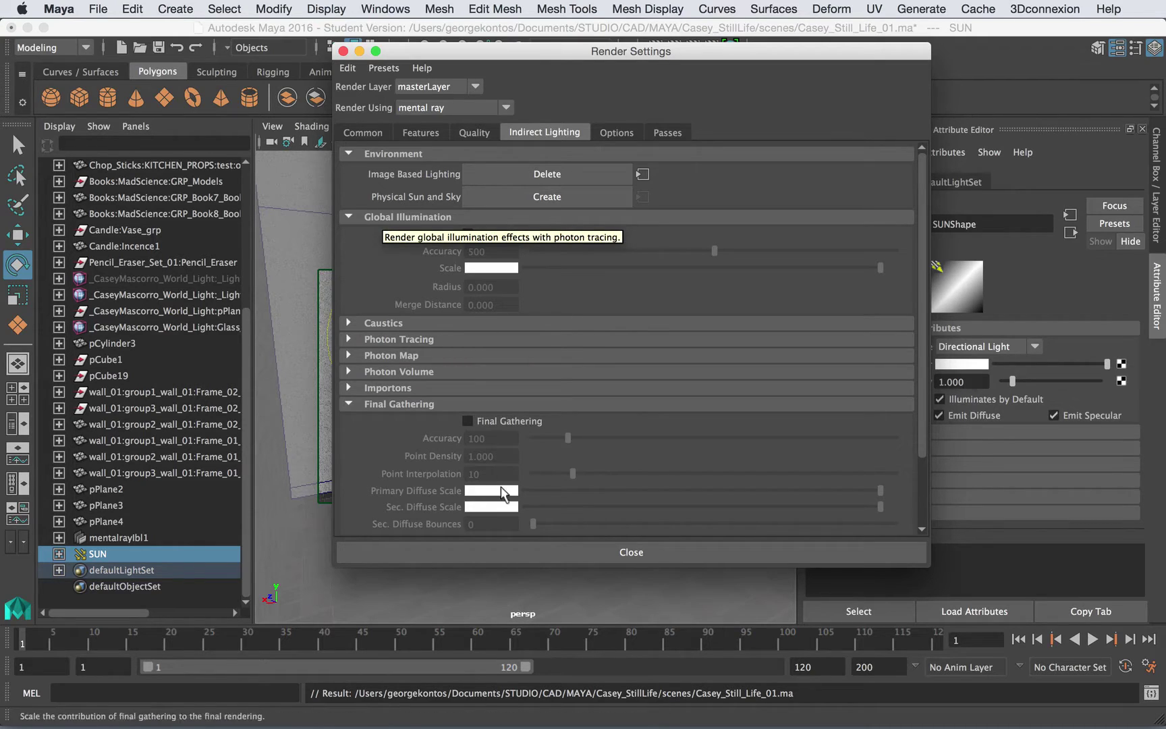
{"action": "left_click", "coordinate": [481, 419]}
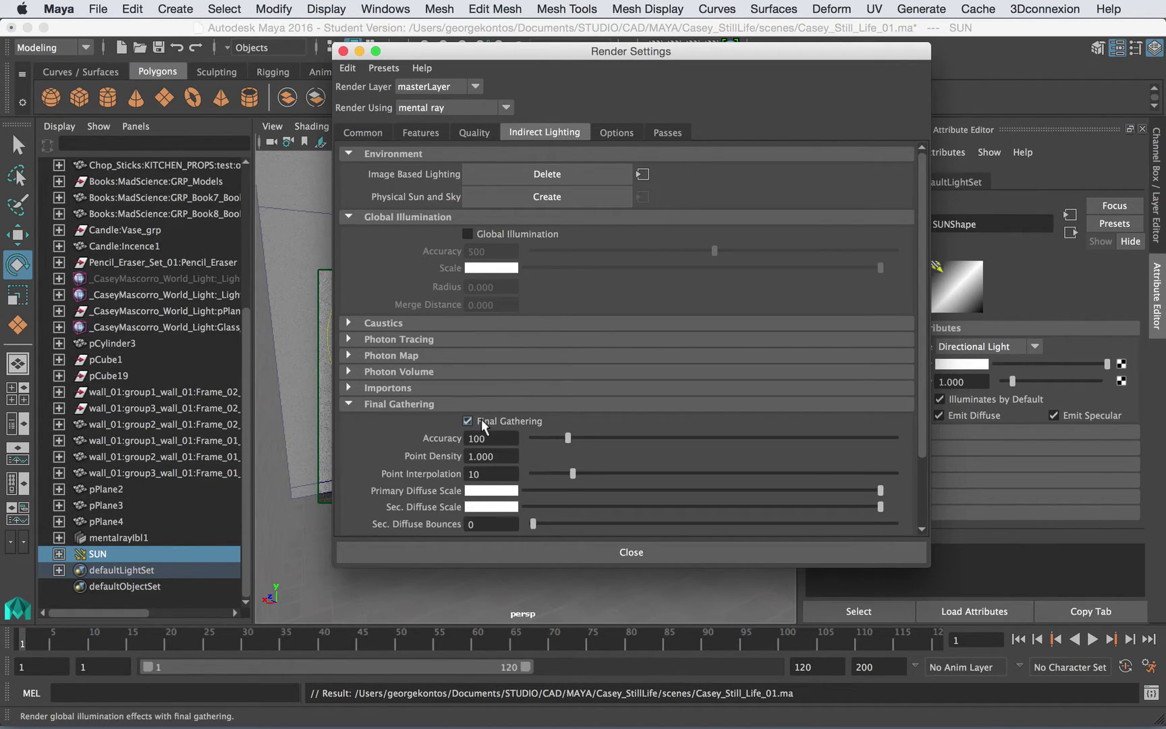
{"action": "left_click", "coordinate": [359, 51]}
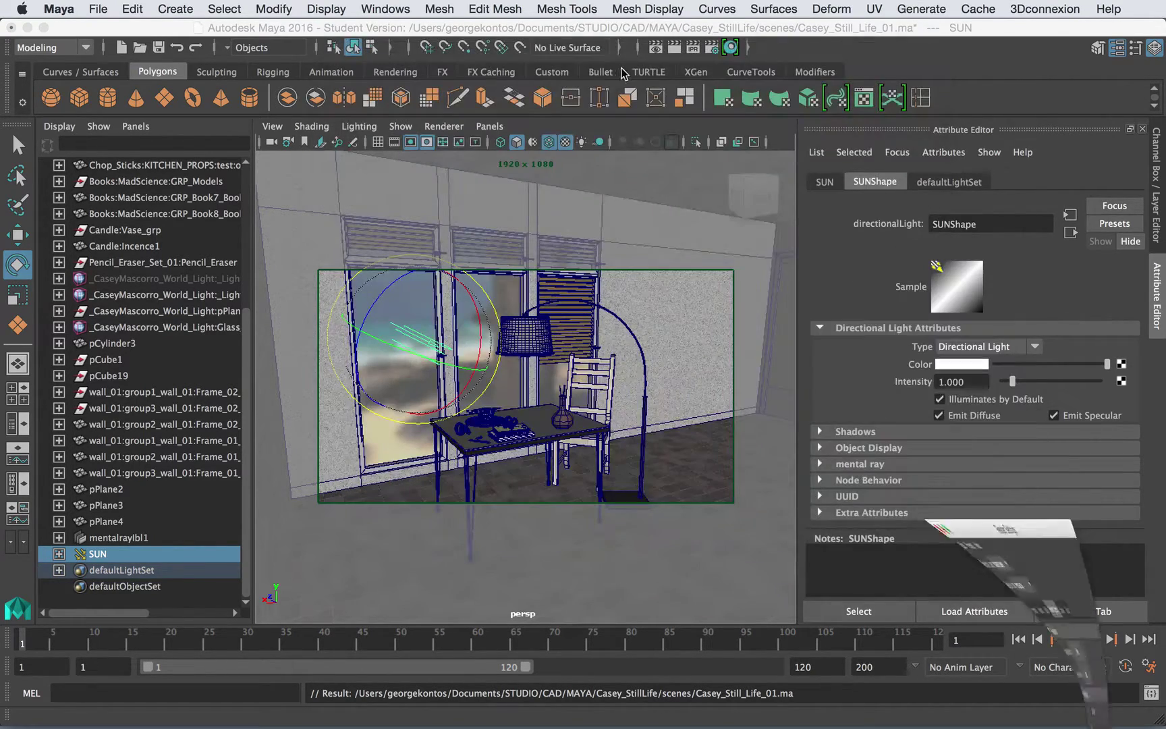
Render the room with Final Gathering enabled, then close the render window.
{"action": "left_click", "coordinate": [655, 47]}
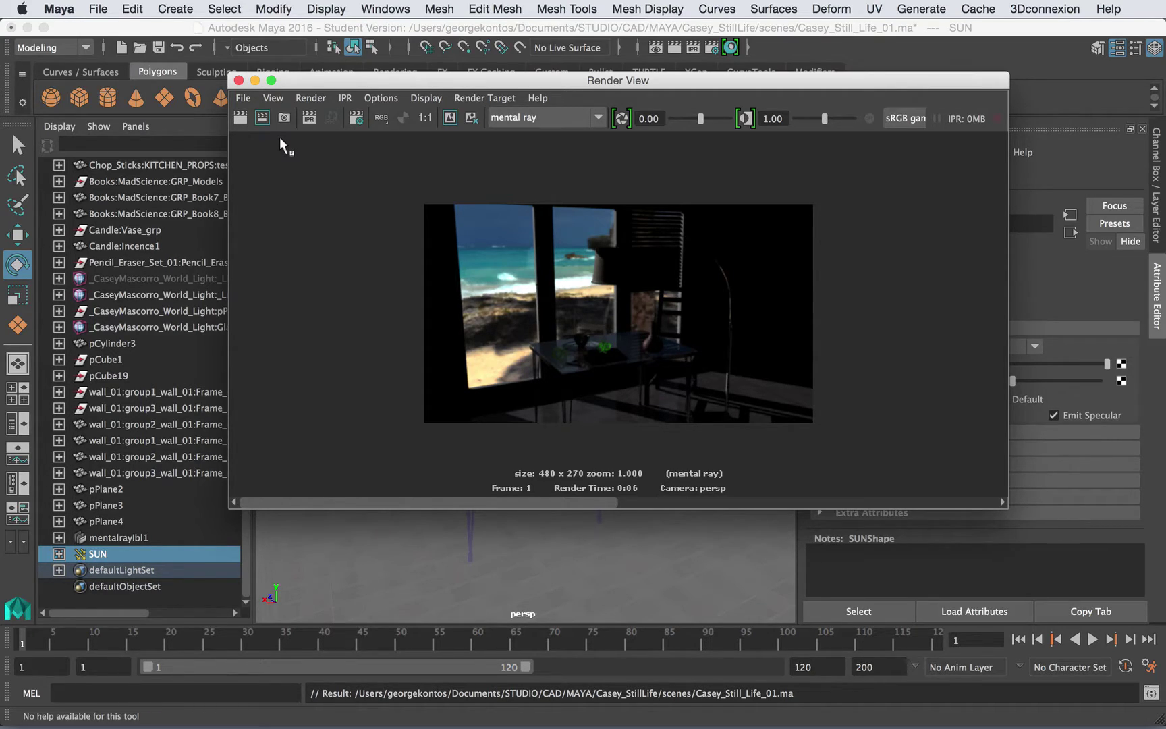
{"action": "left_click", "coordinate": [239, 116]}
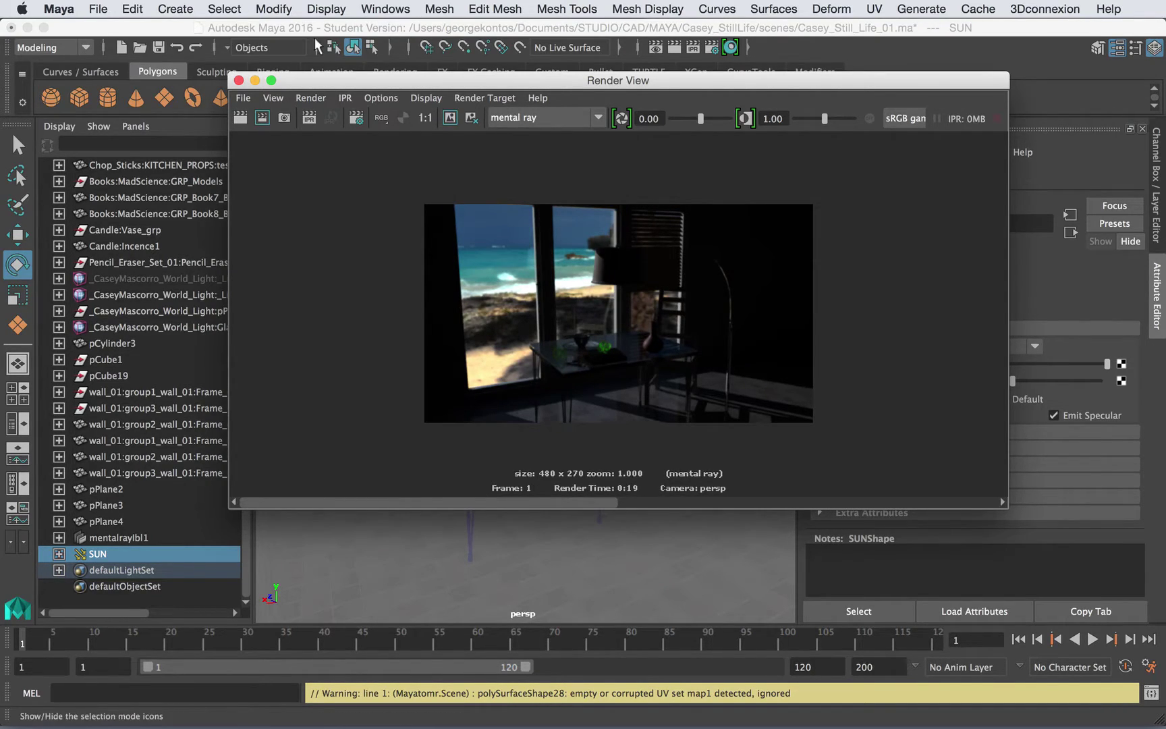
{"action": "left_click", "coordinate": [240, 80]}
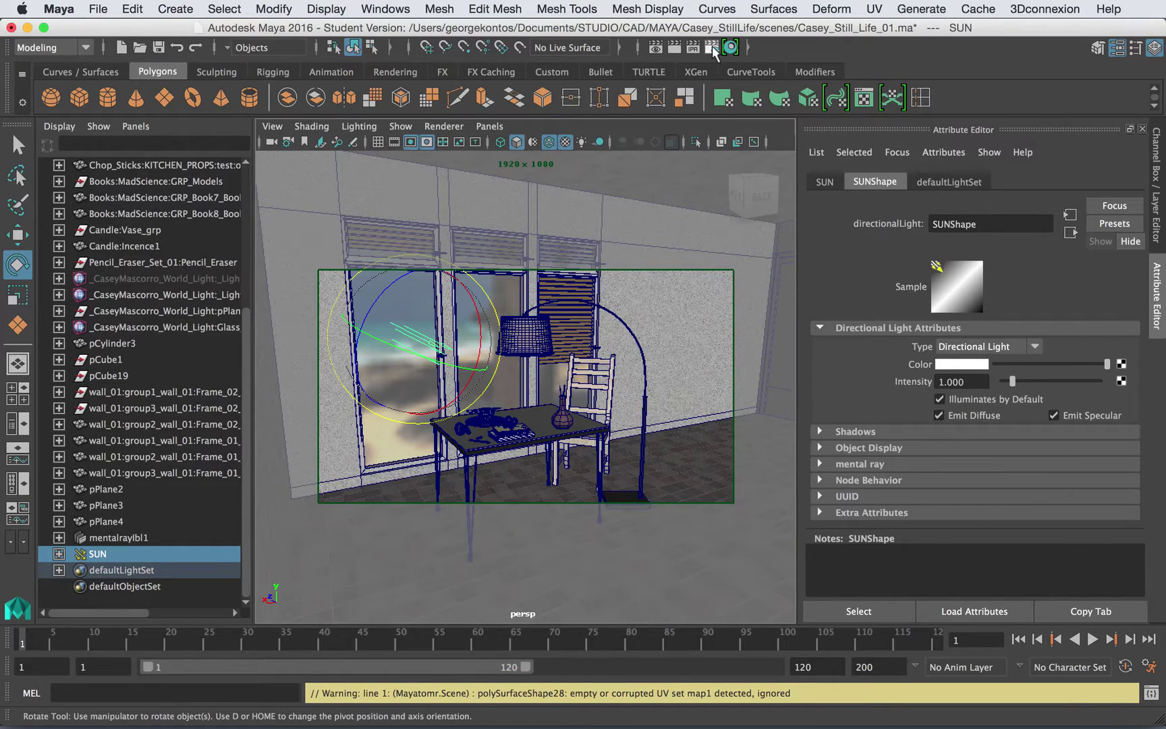
Re-render the room with Final Gathering turned off and keep the image for comparison.
{"action": "left_click", "coordinate": [711, 46]}
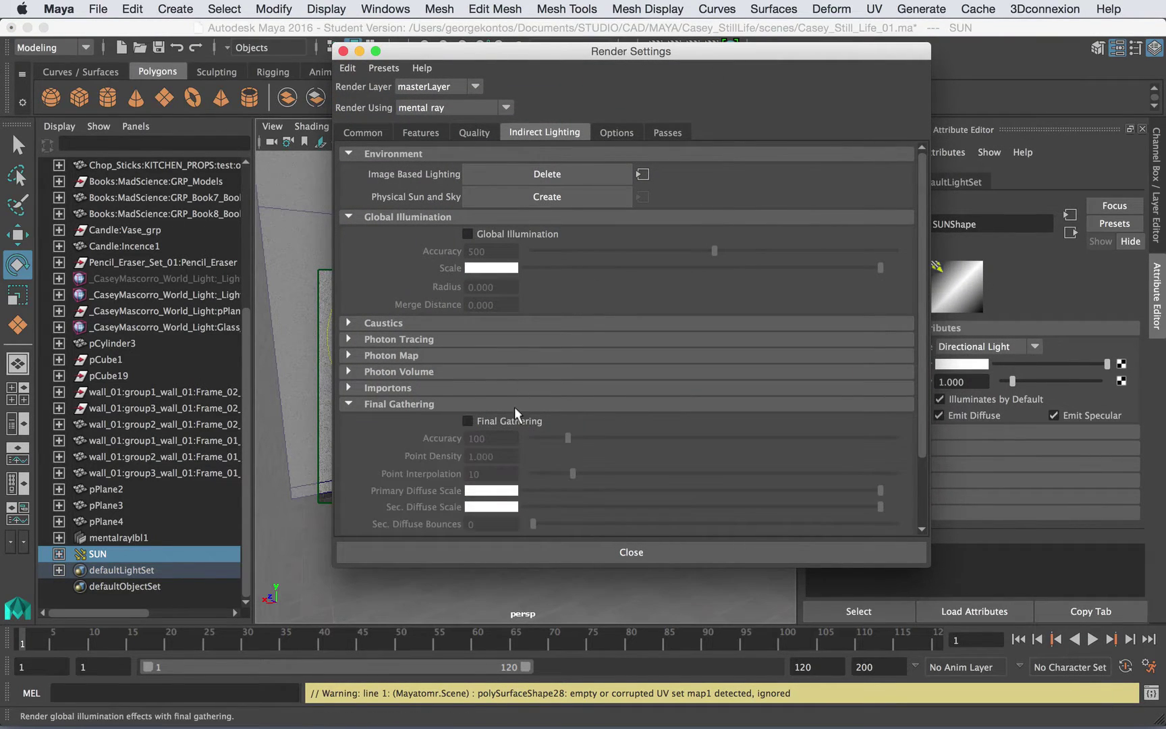
{"action": "left_click", "coordinate": [343, 51]}
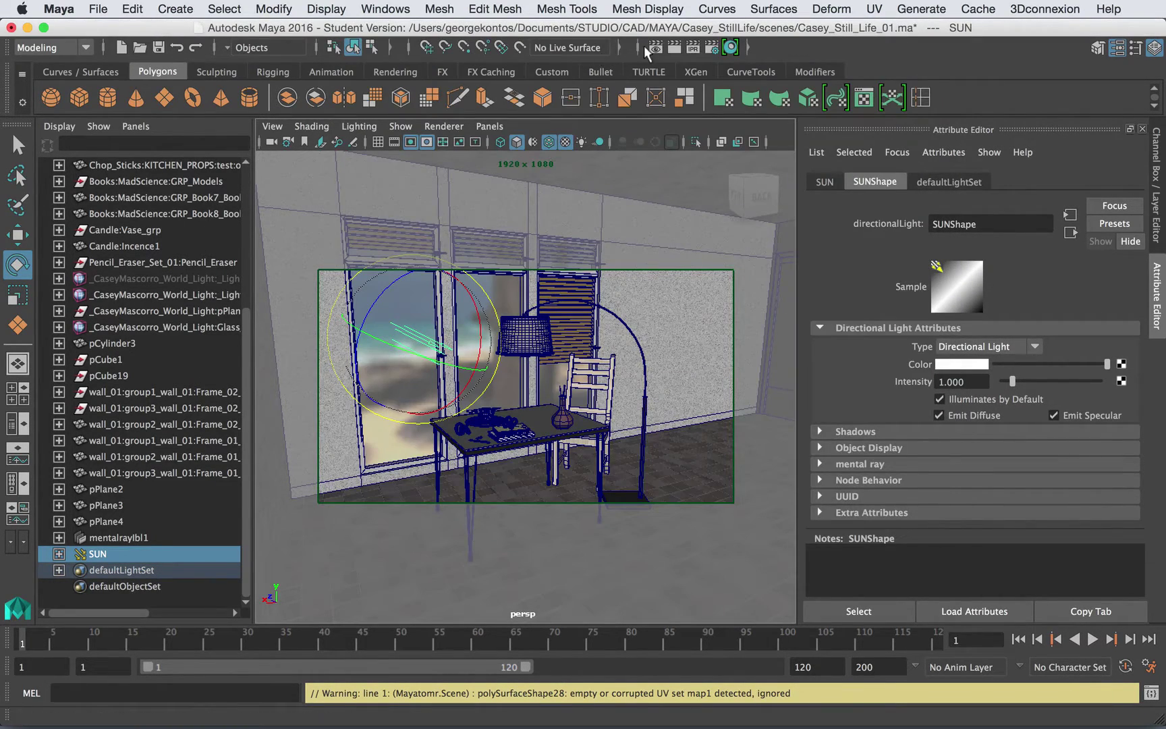
{"action": "left_click", "coordinate": [655, 47]}
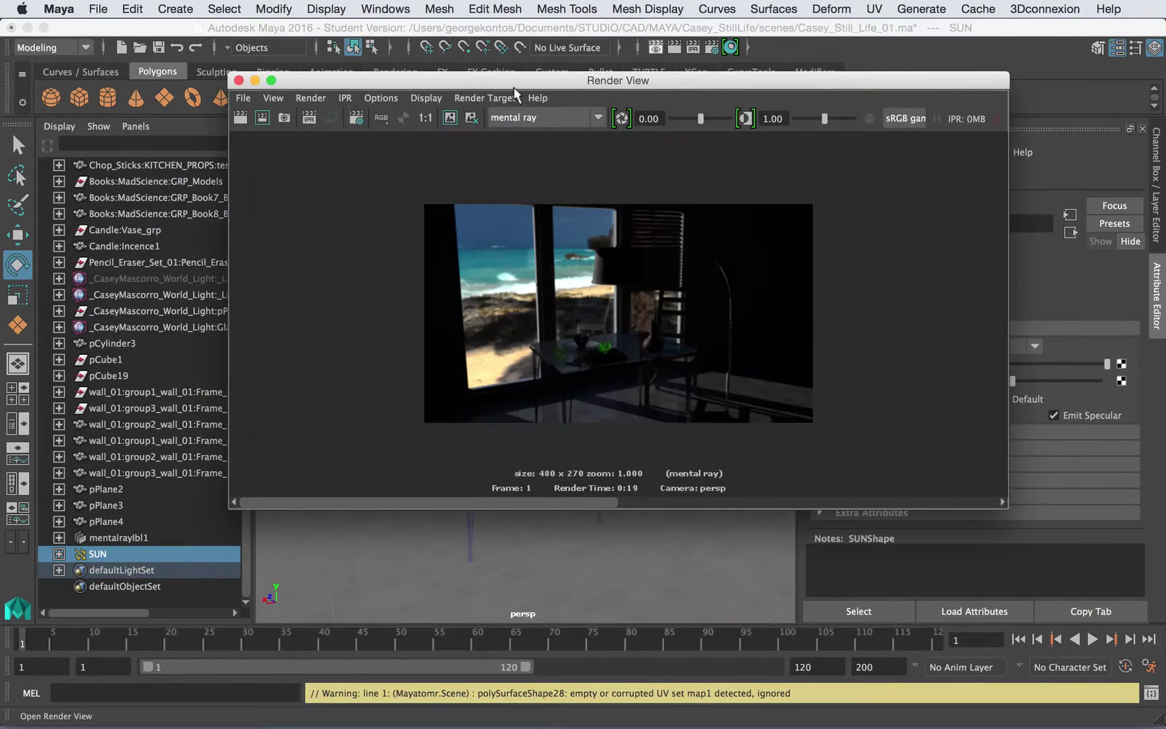
{"action": "left_click", "coordinate": [246, 113]}
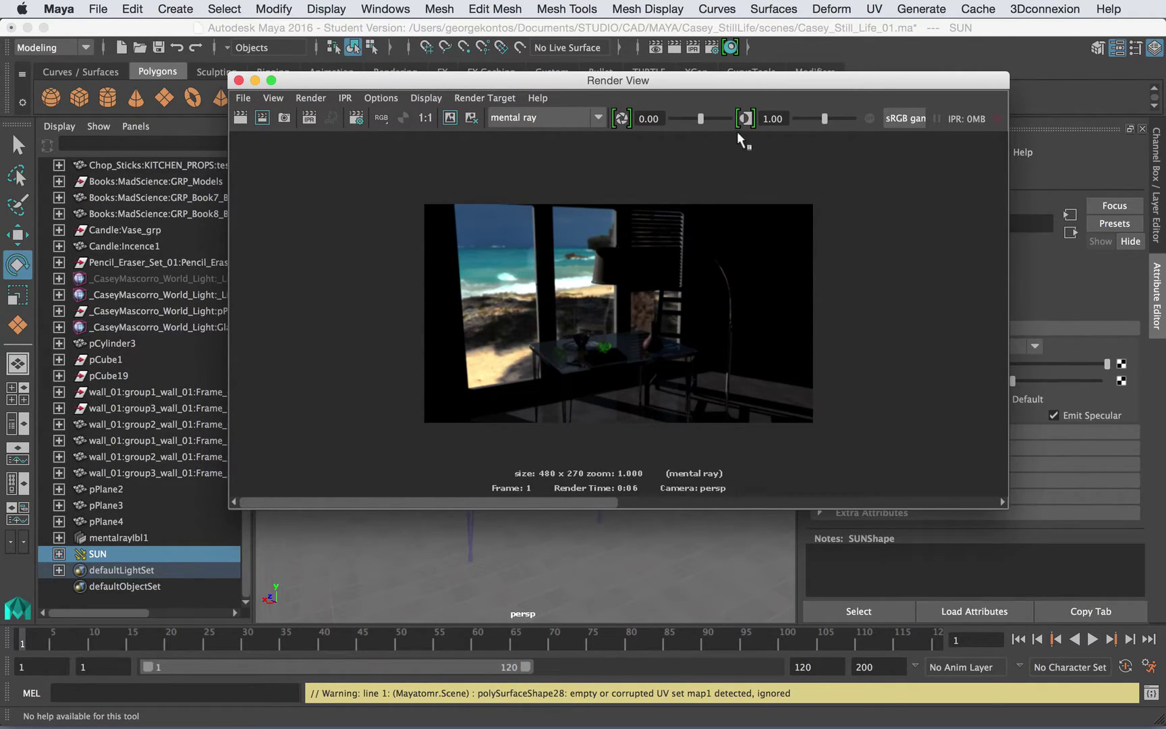
{"action": "left_click", "coordinate": [441, 116]}
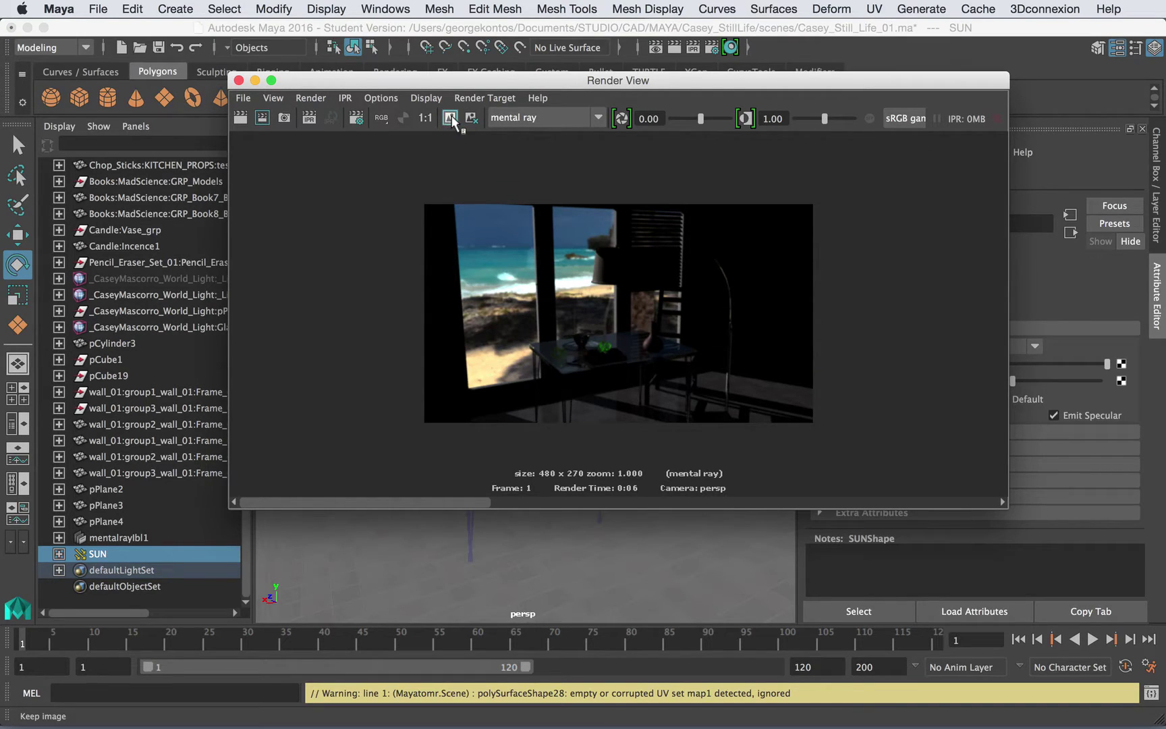
Turn Final Gathering back on in the render settings and render the room again.
{"action": "left_click_drag", "start_coordinate": [460, 83], "coordinate": [461, 108]}
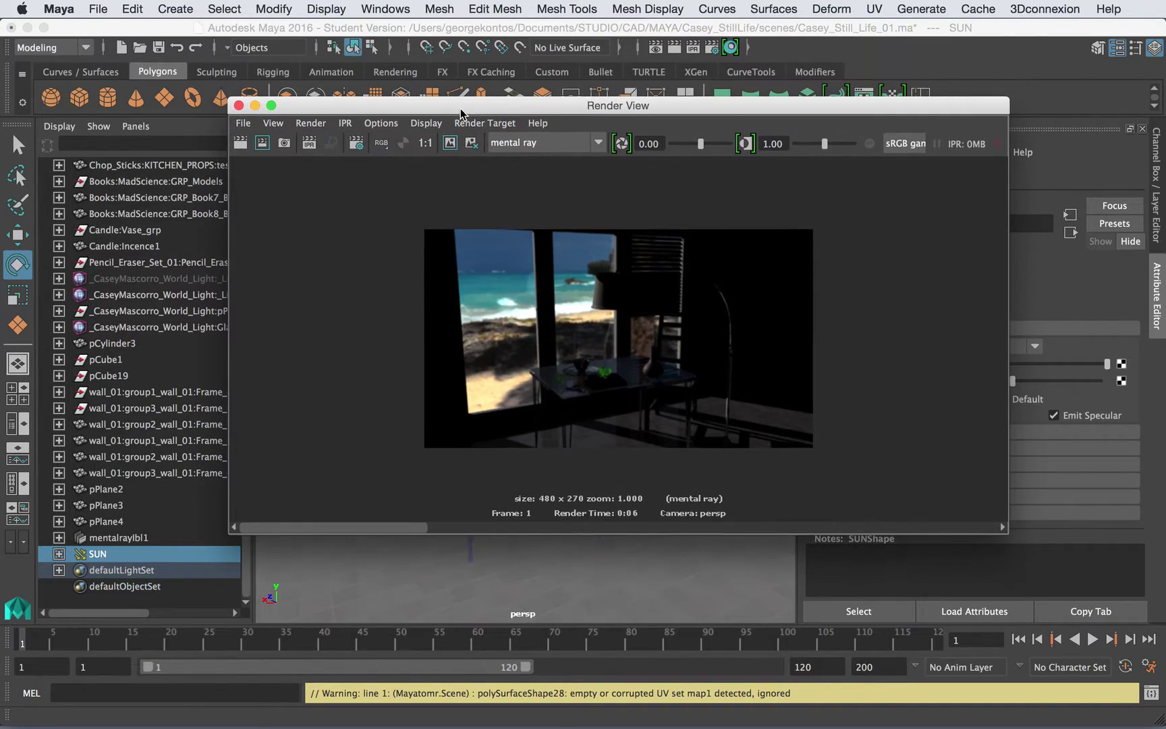
{"action": "left_click", "coordinate": [711, 47]}
{"action": "left_click", "coordinate": [520, 420]}
{"action": "left_click", "coordinate": [274, 123]}
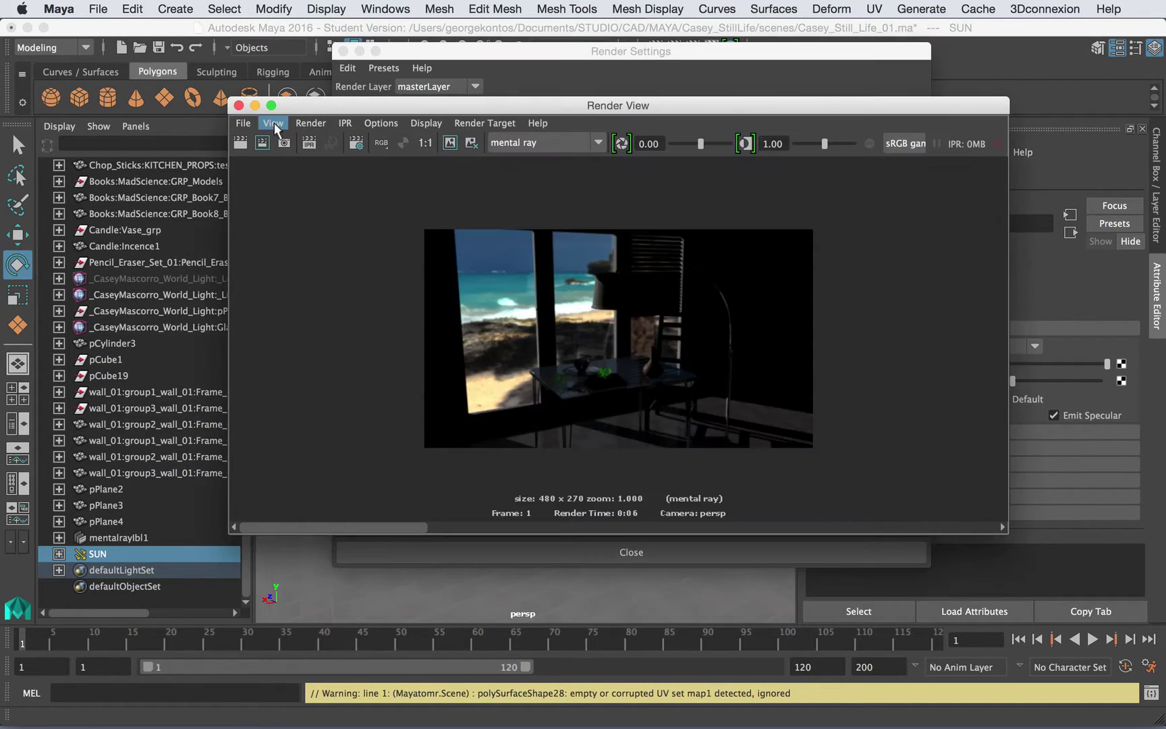
{"action": "left_click", "coordinate": [240, 143]}
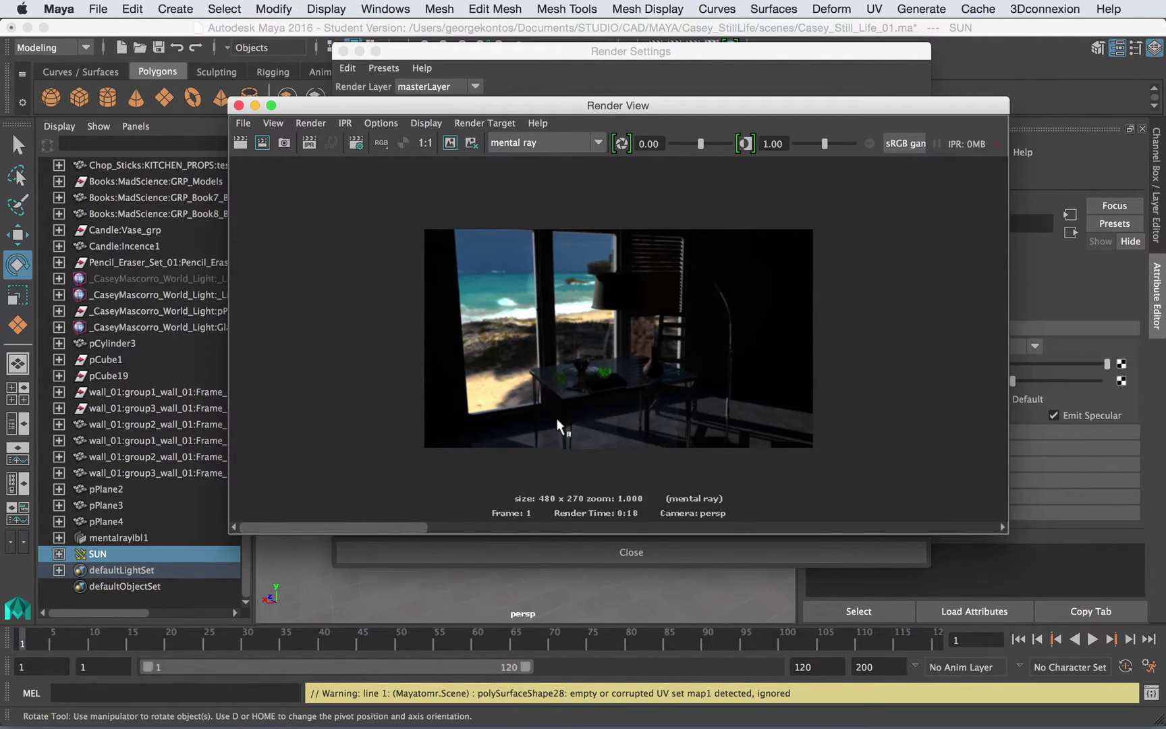
Compare the Final Gathering render with the kept image and examine the floor and table up close.
{"action": "left_click", "coordinate": [538, 530]}
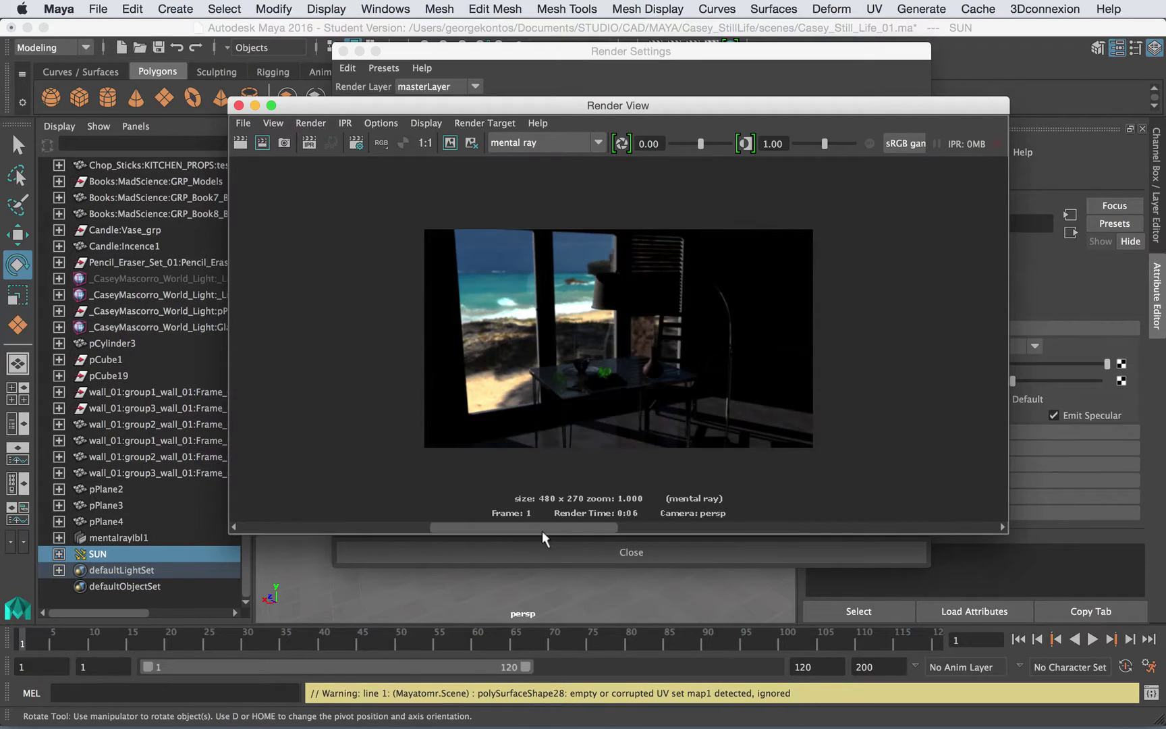
{"action": "left_click_drag", "start_coordinate": [513, 531], "coordinate": [375, 527]}
{"action": "scroll", "coordinate": [584, 430], "scroll_direction": "up", "scroll_amount": 3}
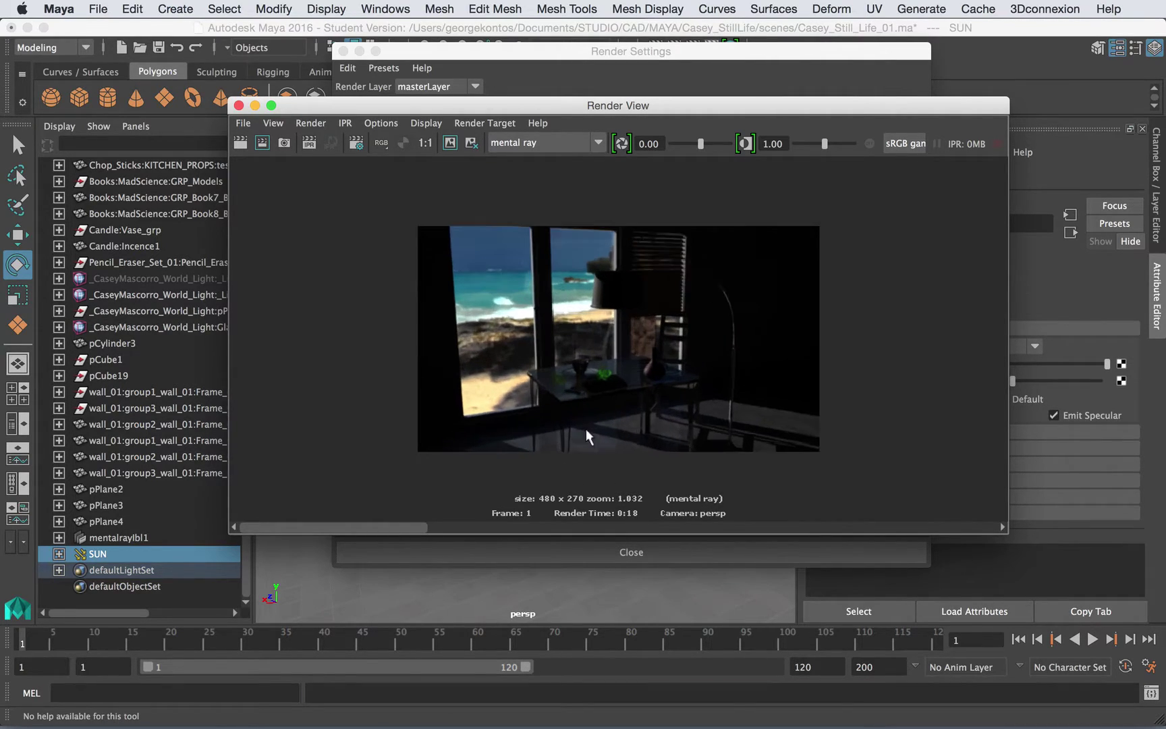
{"action": "scroll", "coordinate": [586, 428], "scroll_direction": "up", "scroll_amount": 1}
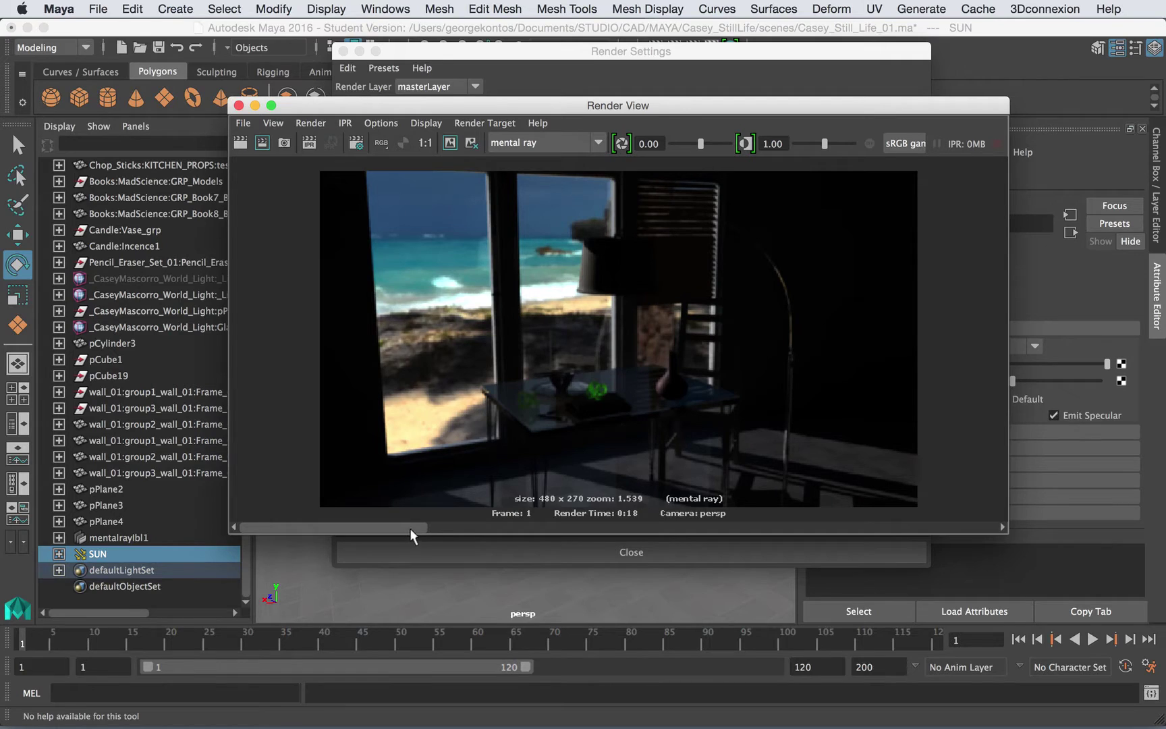
Compare the render with the kept image once more and close the render view and render settings windows.
{"action": "left_click_drag", "start_coordinate": [526, 525], "coordinate": [405, 530]}
{"action": "left_click", "coordinate": [239, 106]}
{"action": "left_click", "coordinate": [343, 52]}
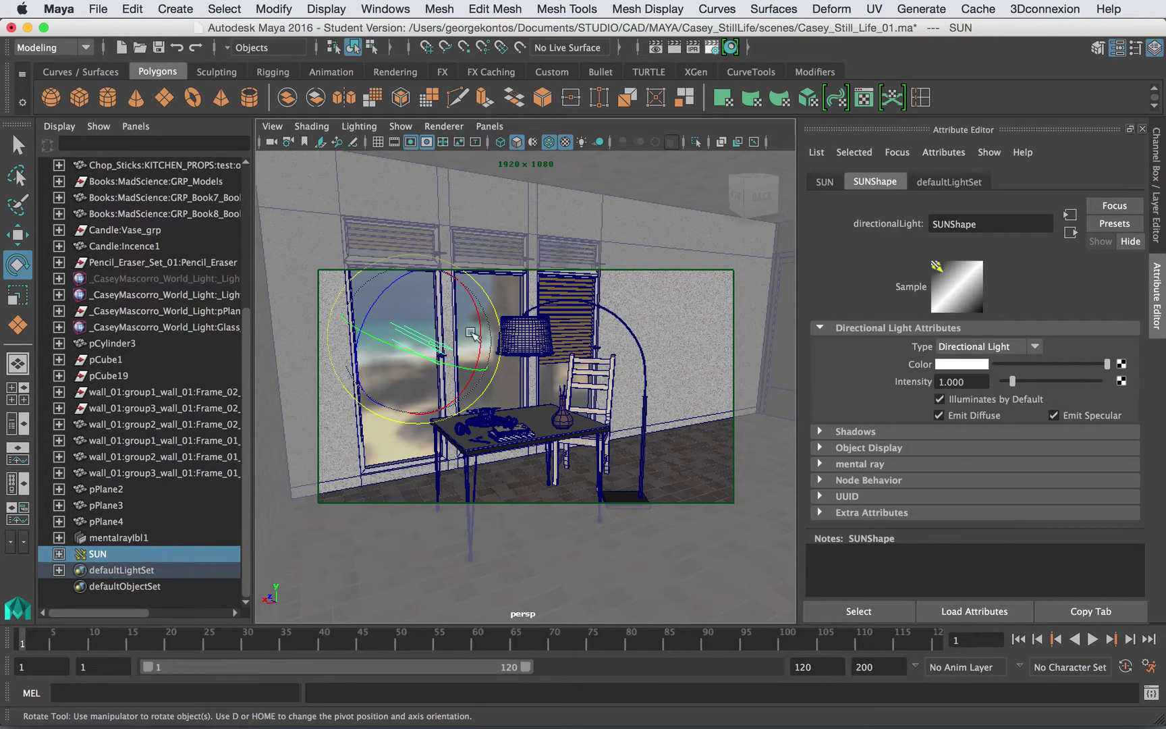
Set the blue channel of the image-based lighting node's hardware Color Gain to 3.
{"action": "left_click", "coordinate": [478, 305]}
{"action": "left_click", "coordinate": [115, 537]}
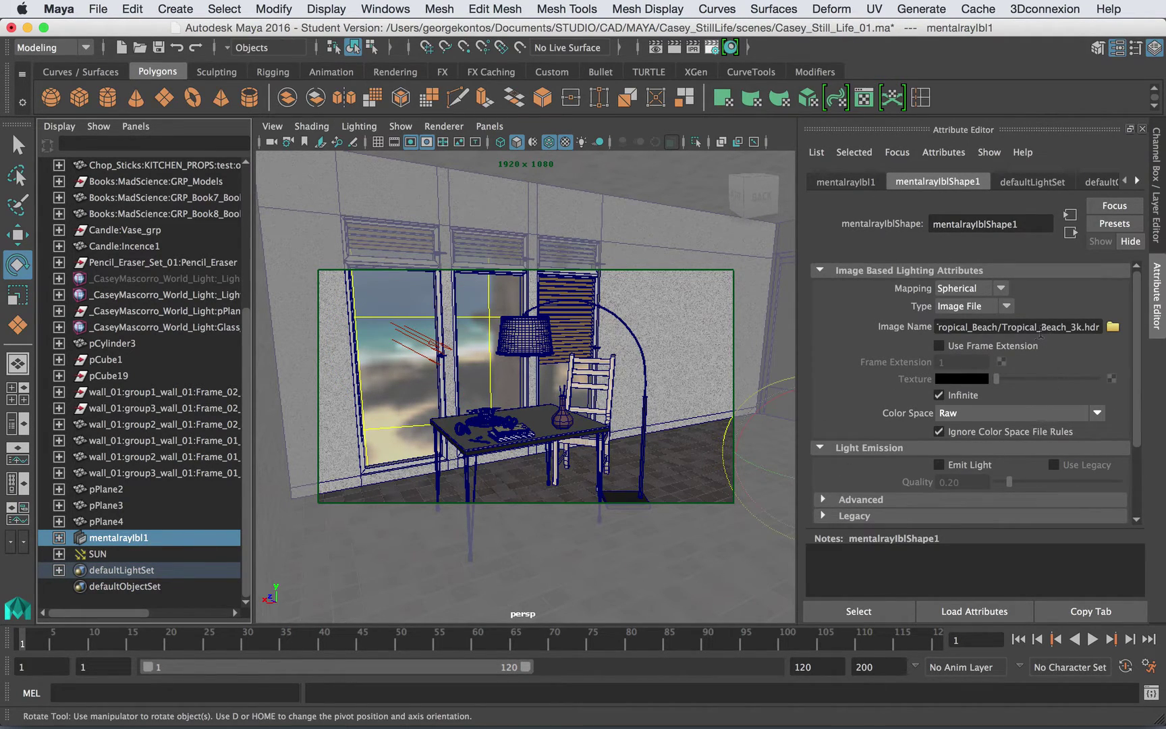
{"action": "left_click", "coordinate": [945, 271]}
{"action": "left_click", "coordinate": [924, 286]}
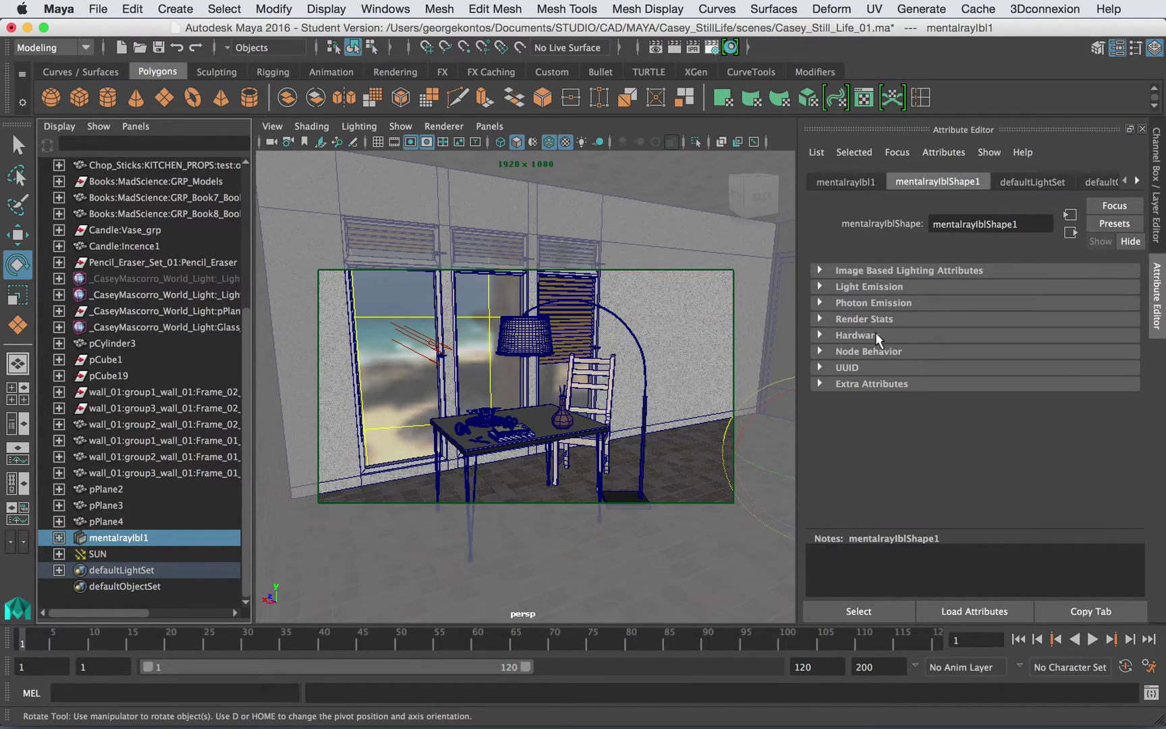
{"action": "left_click", "coordinate": [876, 335]}
{"action": "left_click", "coordinate": [951, 406]}
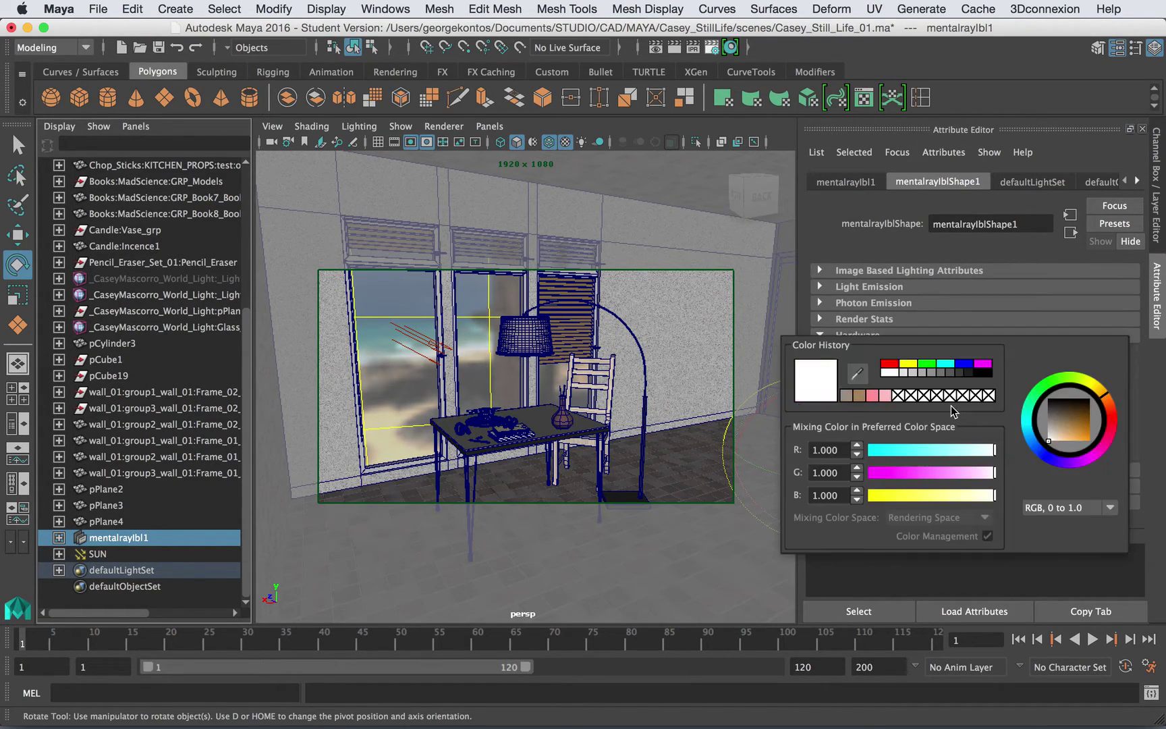
{"action": "left_click", "coordinate": [829, 495]}
{"action": "type", "text": "3"}
{"action": "key", "text": "Return"}
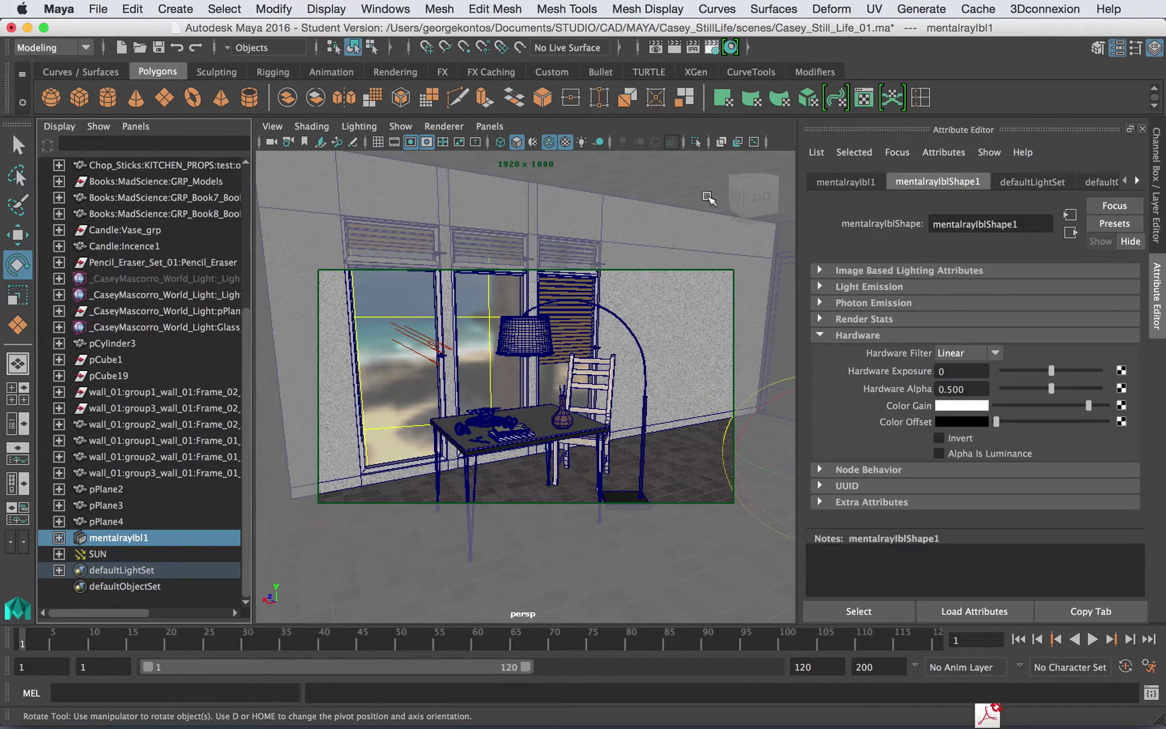
Keep the current render for comparison, render the room with the modified environment colour gain, and close the render view.
{"action": "left_click", "coordinate": [656, 47]}
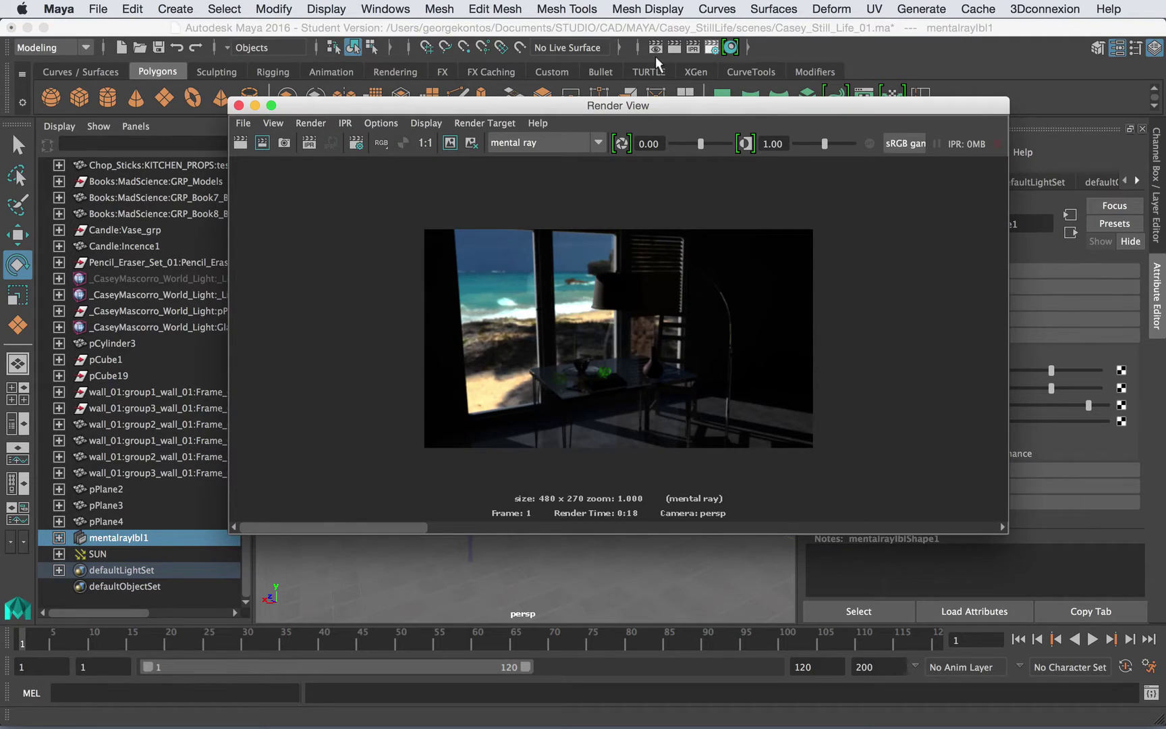
{"action": "left_click", "coordinate": [449, 143]}
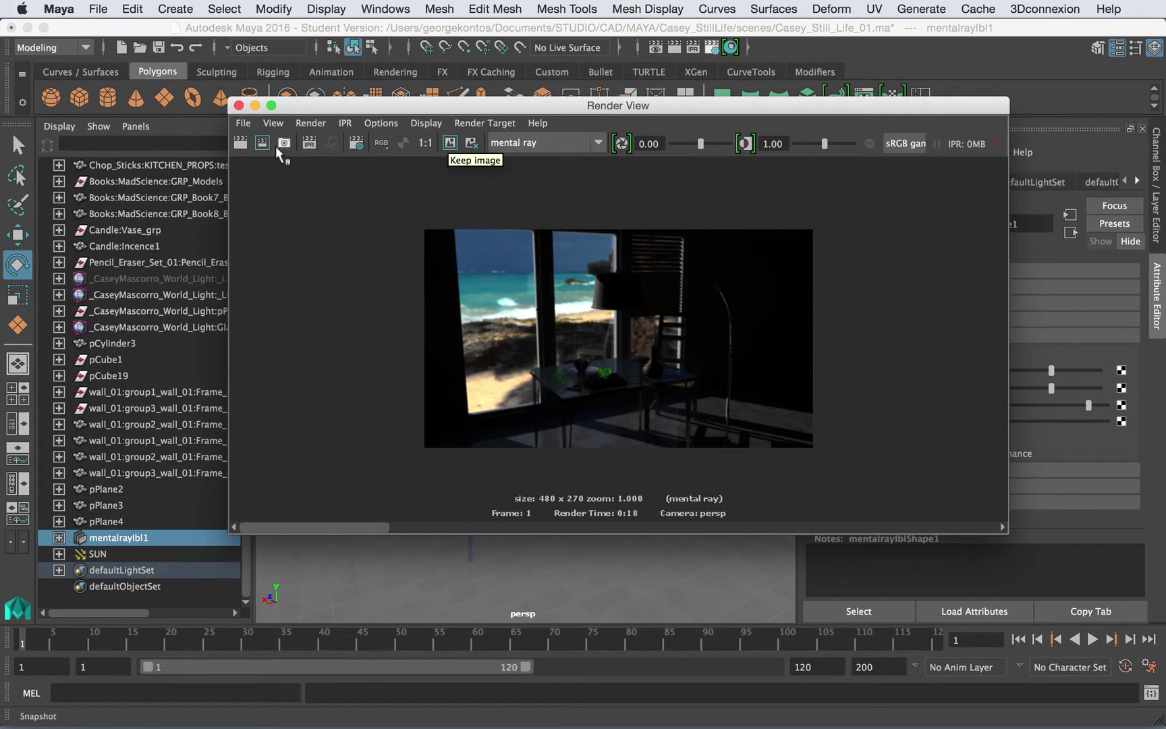
{"action": "left_click", "coordinate": [240, 142]}
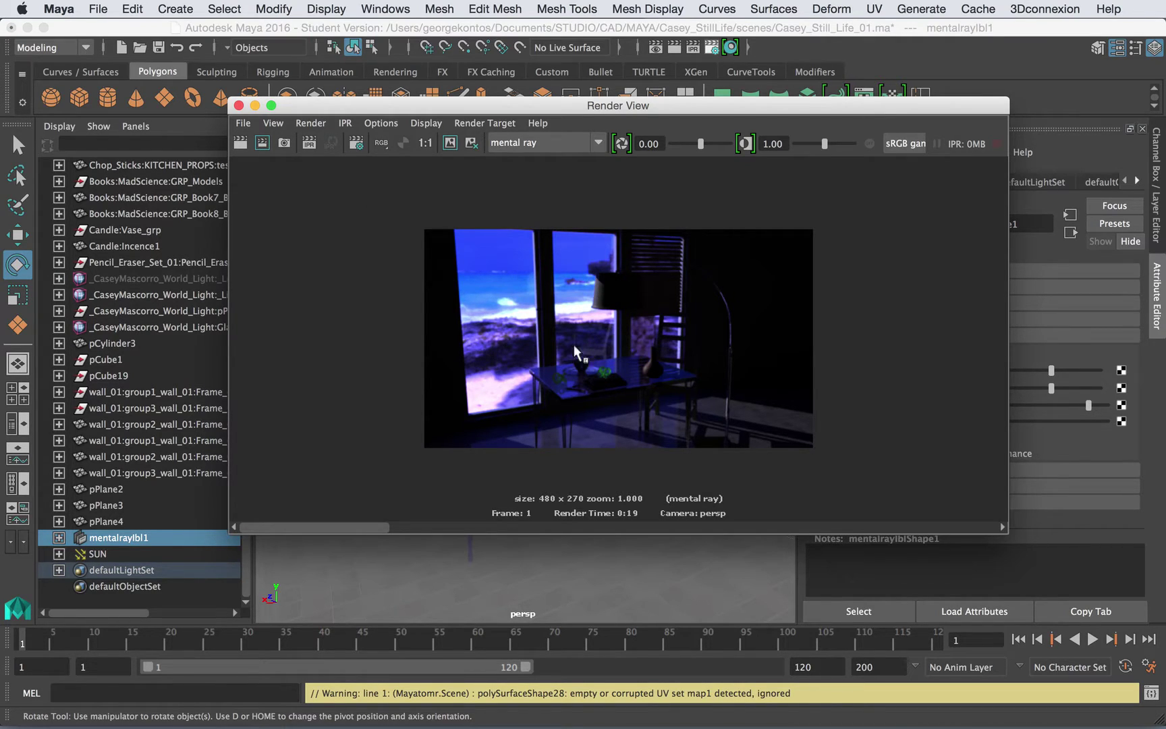
{"action": "left_click", "coordinate": [238, 105]}
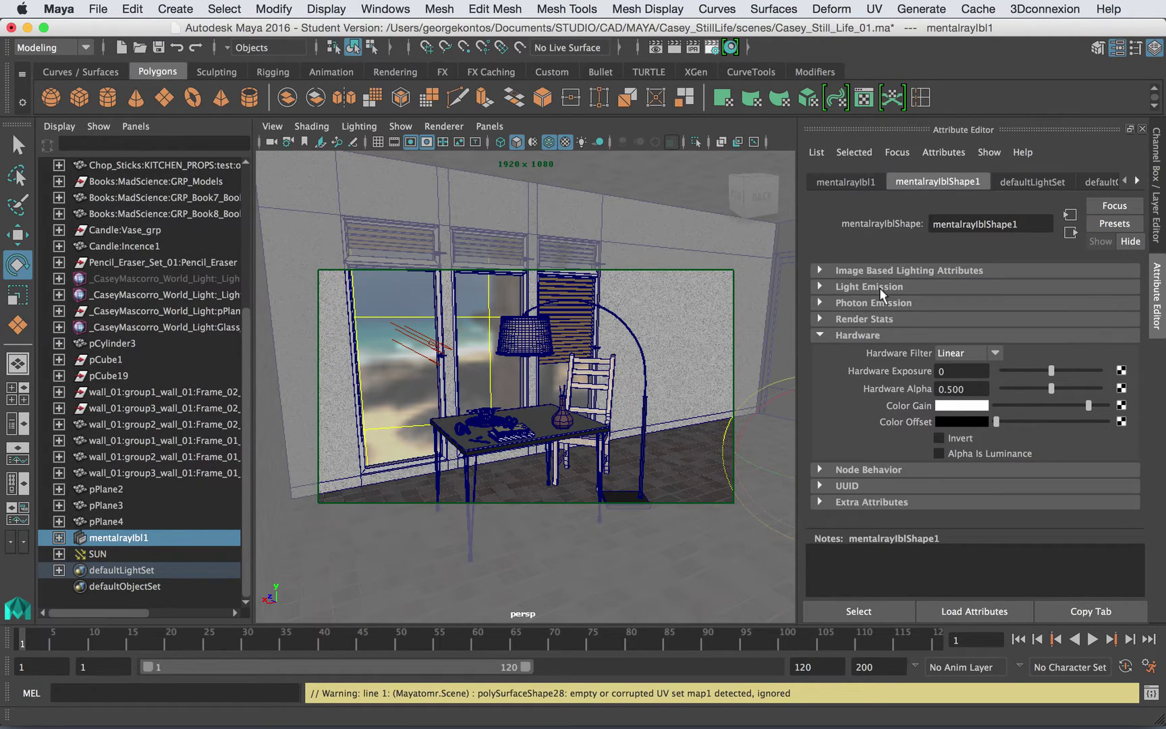
Set the blue channel of the environment's Color Gain back to 1 and close the attribute settings.
{"action": "left_click", "coordinate": [952, 405]}
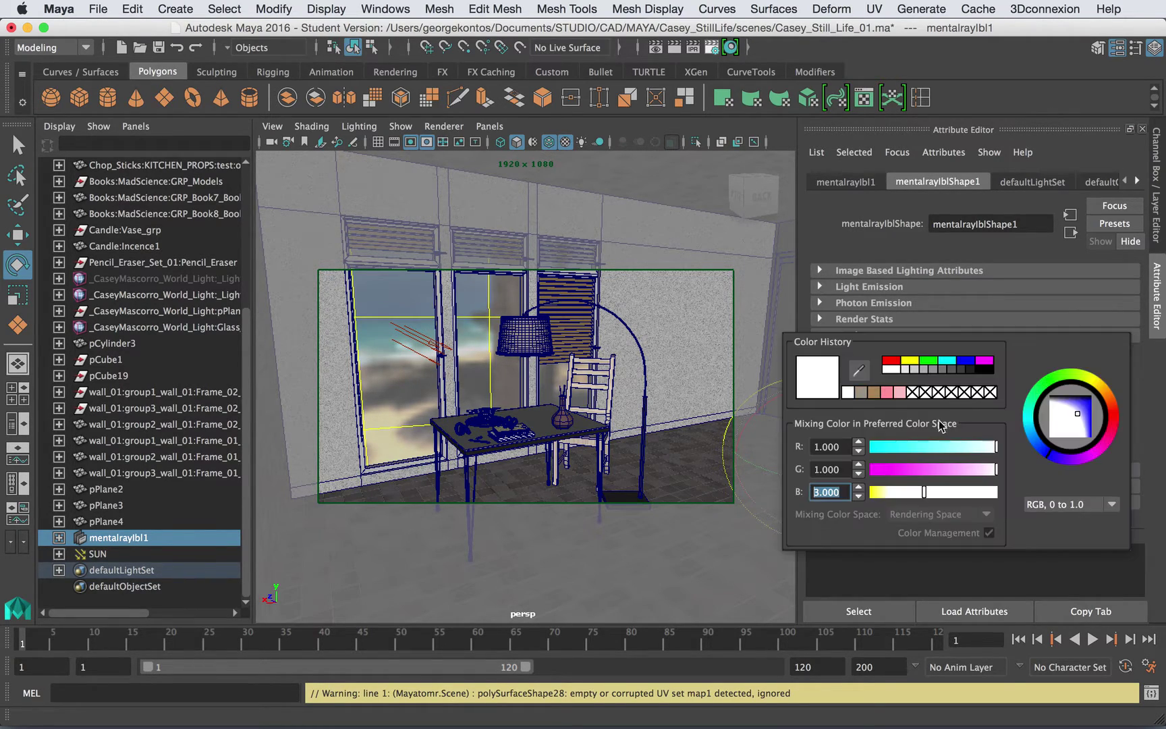
{"action": "type", "text": "1"}
{"action": "key", "text": "Return"}
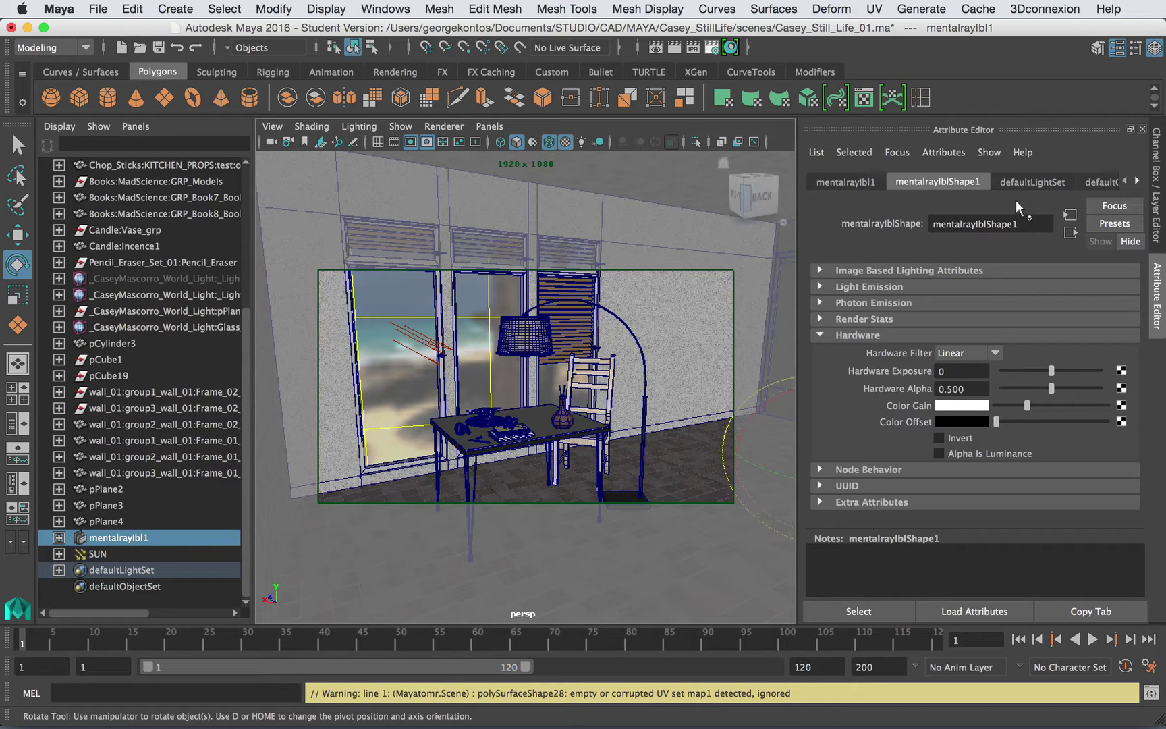
{"action": "left_click", "coordinate": [1142, 129]}
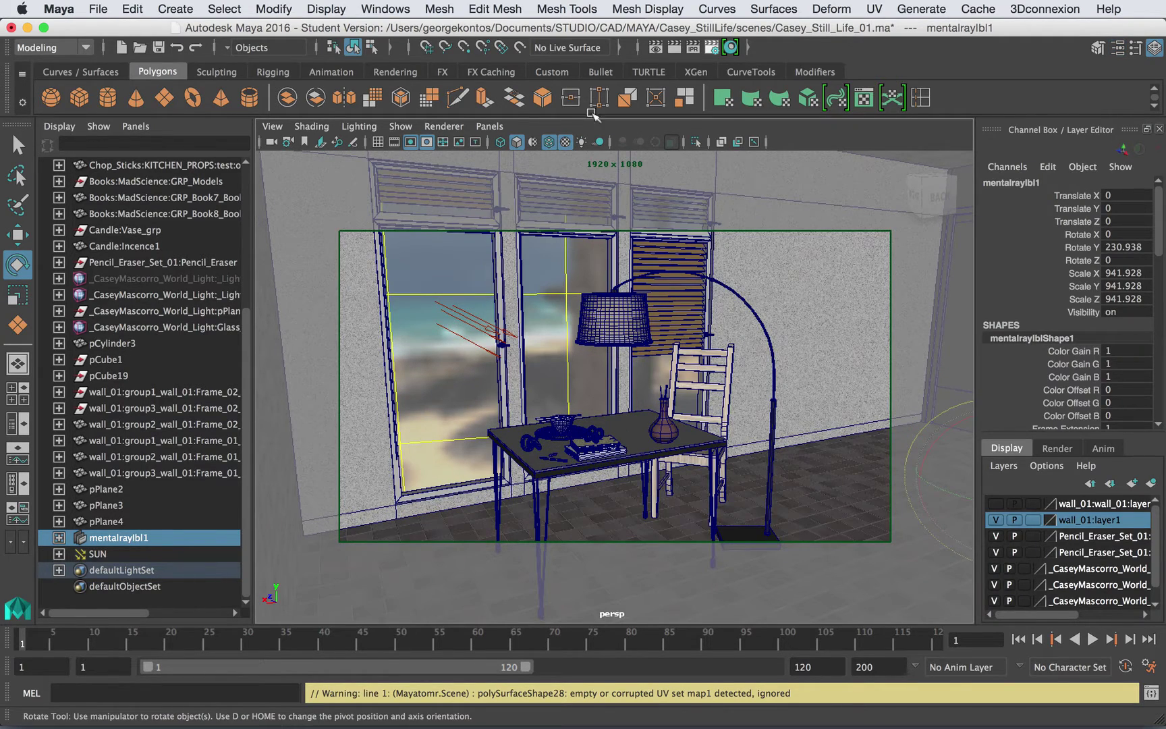
Compare the blue-tinted render with the kept image and close the render view.
{"action": "left_click", "coordinate": [656, 47]}
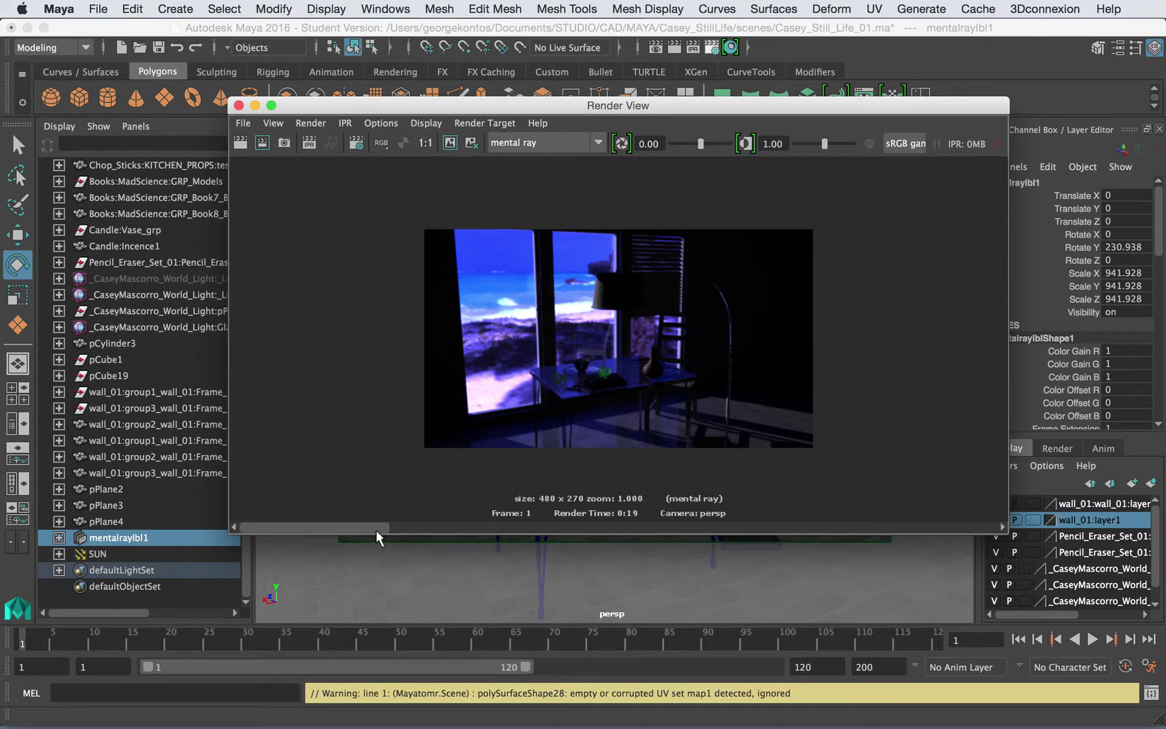
{"action": "left_click", "coordinate": [530, 527]}
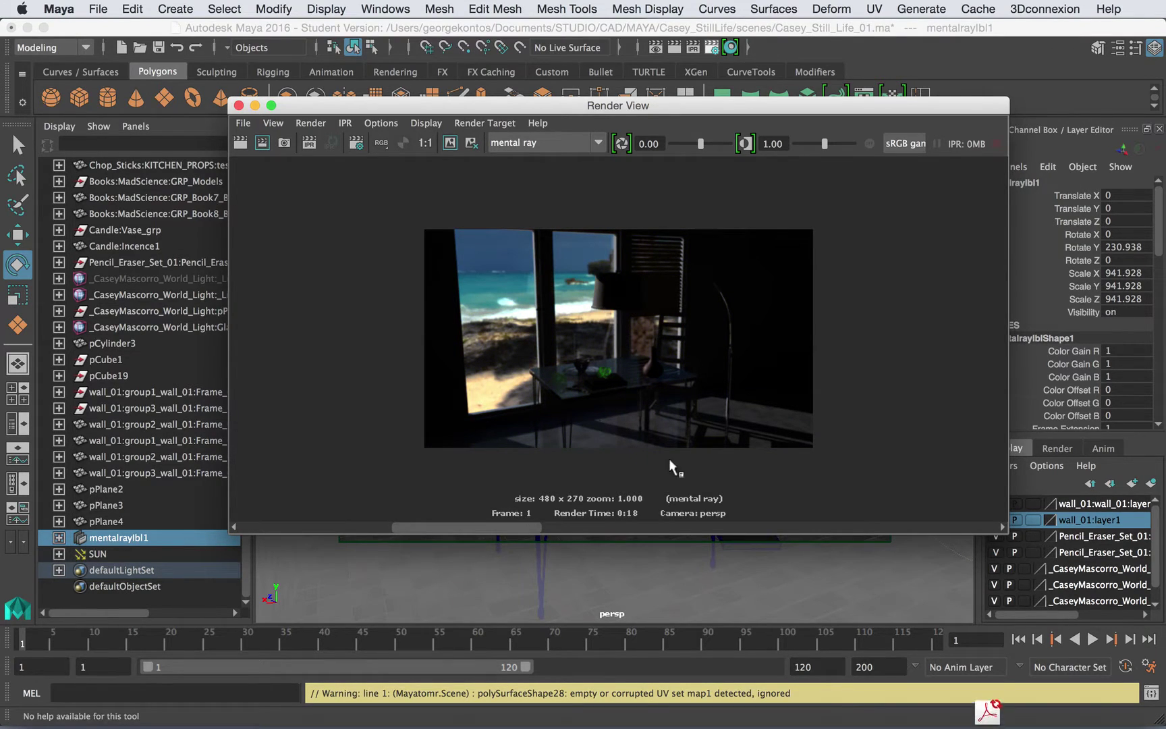
{"action": "left_click", "coordinate": [239, 105]}
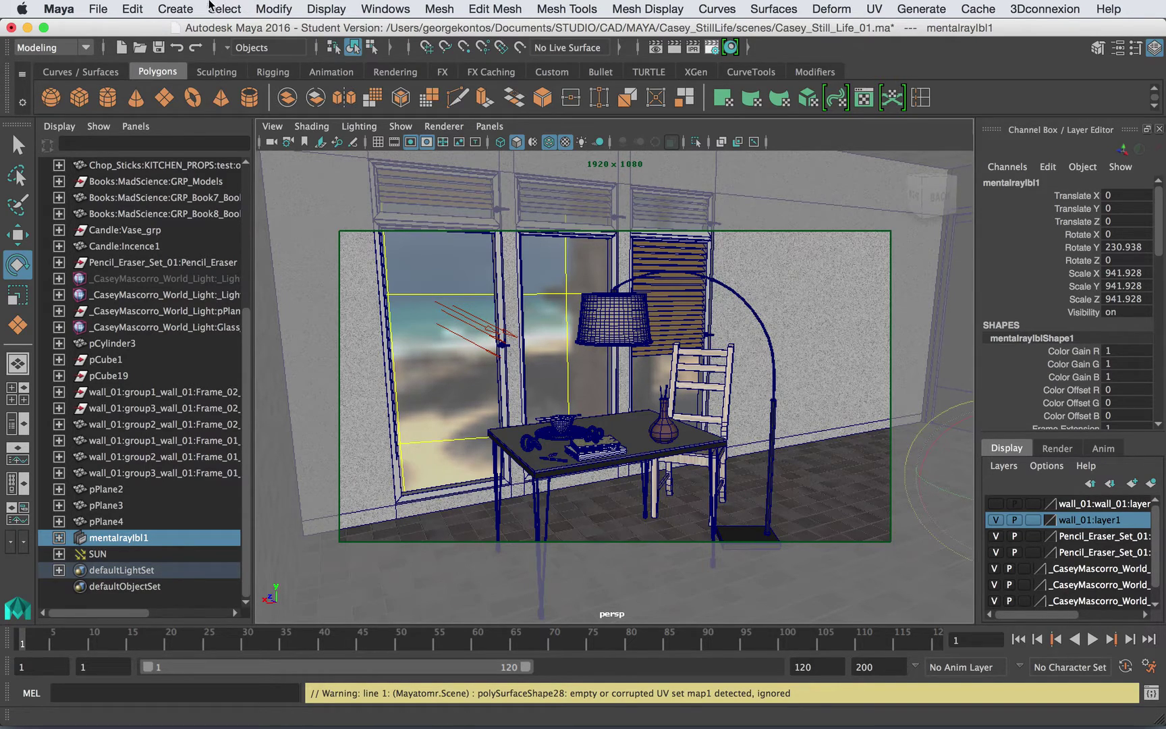
Create a point light and move it to about X 6.8, Y 7.0, Z 14.8.
{"action": "left_click", "coordinate": [175, 9]}
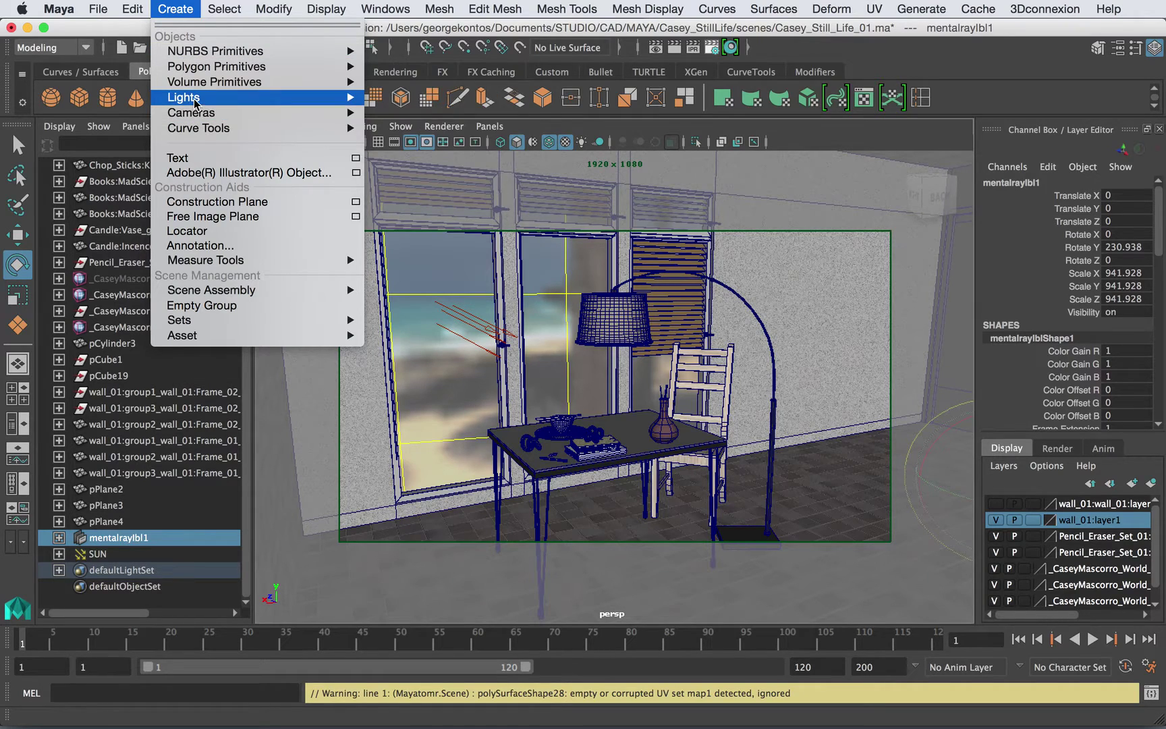
{"action": "mouse_move", "coordinate": [322, 99]}
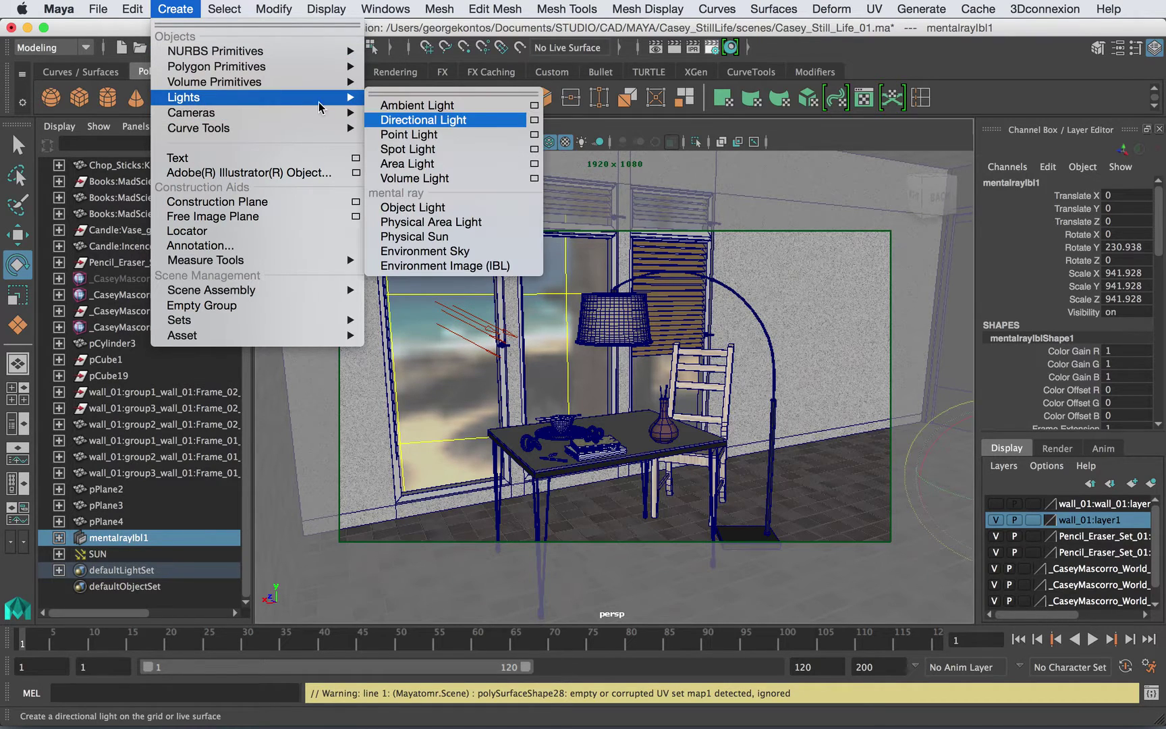
{"action": "left_click", "coordinate": [427, 135]}
{"action": "key", "text": "w"}
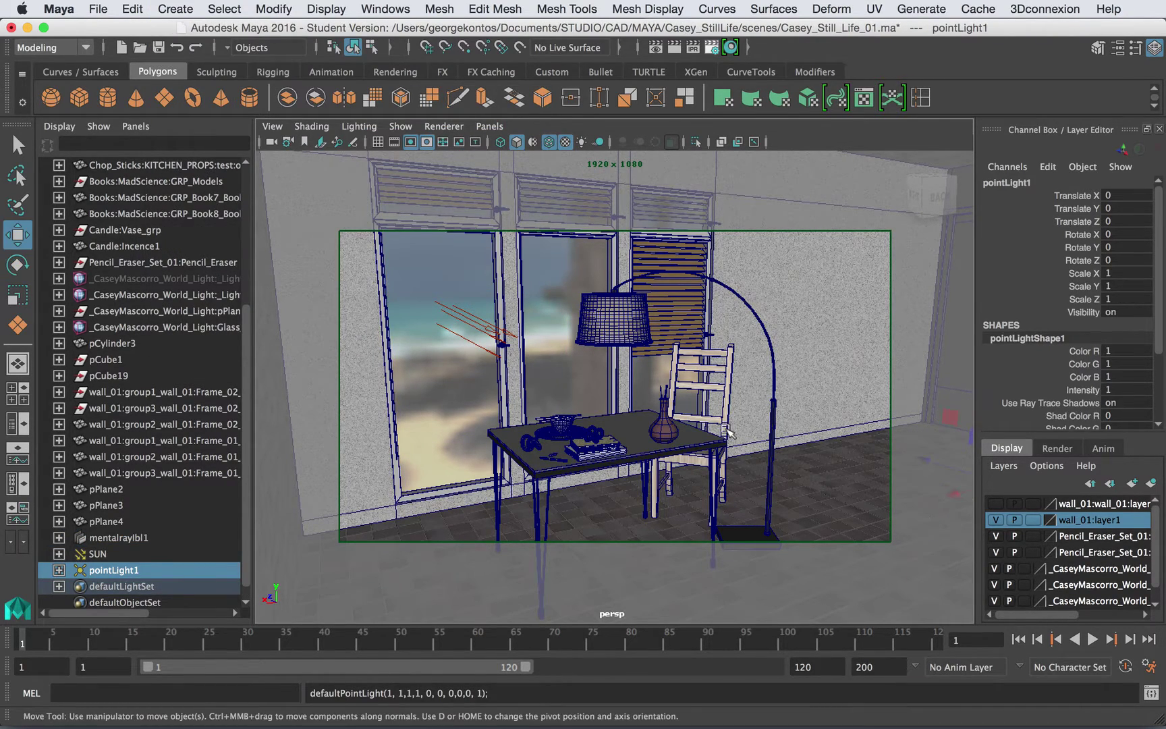
{"action": "left_click_drag", "start_coordinate": [719, 449], "coordinate": [762, 364]}
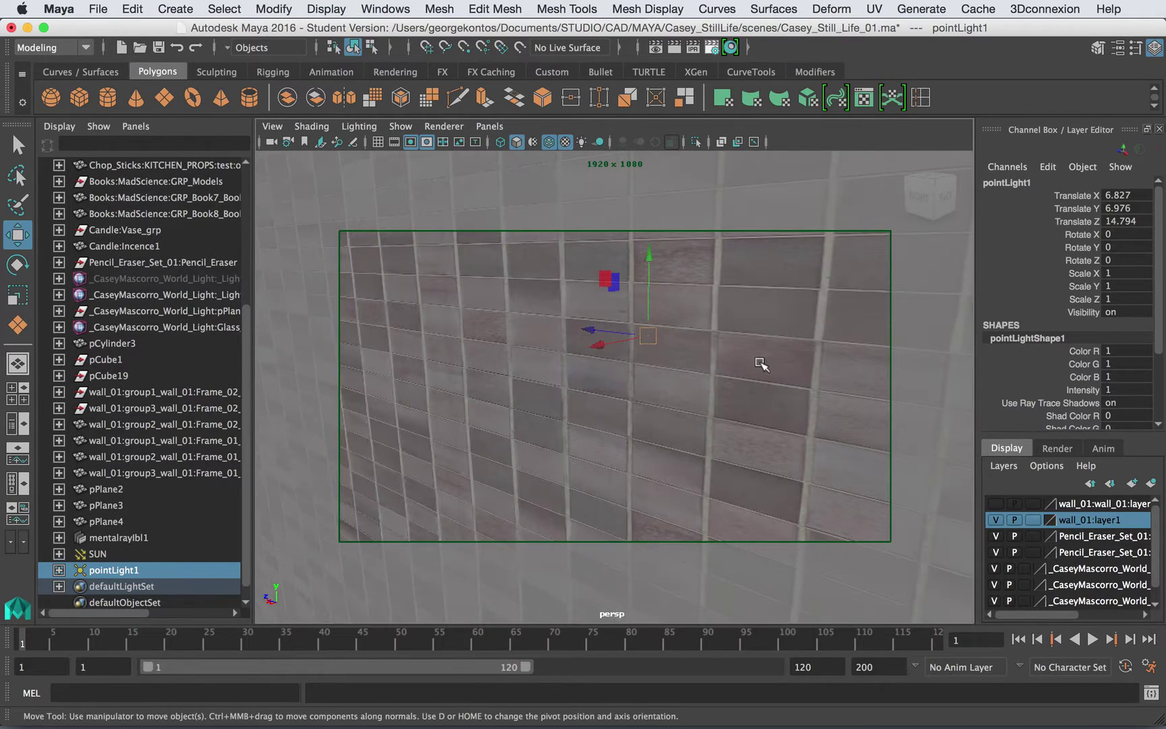
Return to the room view and move the point light to about X 11.4, Y 7.2, Z 1.5.
{"action": "key", "text": "bracketleft"}
{"action": "key", "text": "bracketleft"}
{"action": "key", "text": "bracketleft"}
{"action": "key", "text": "bracketleft"}
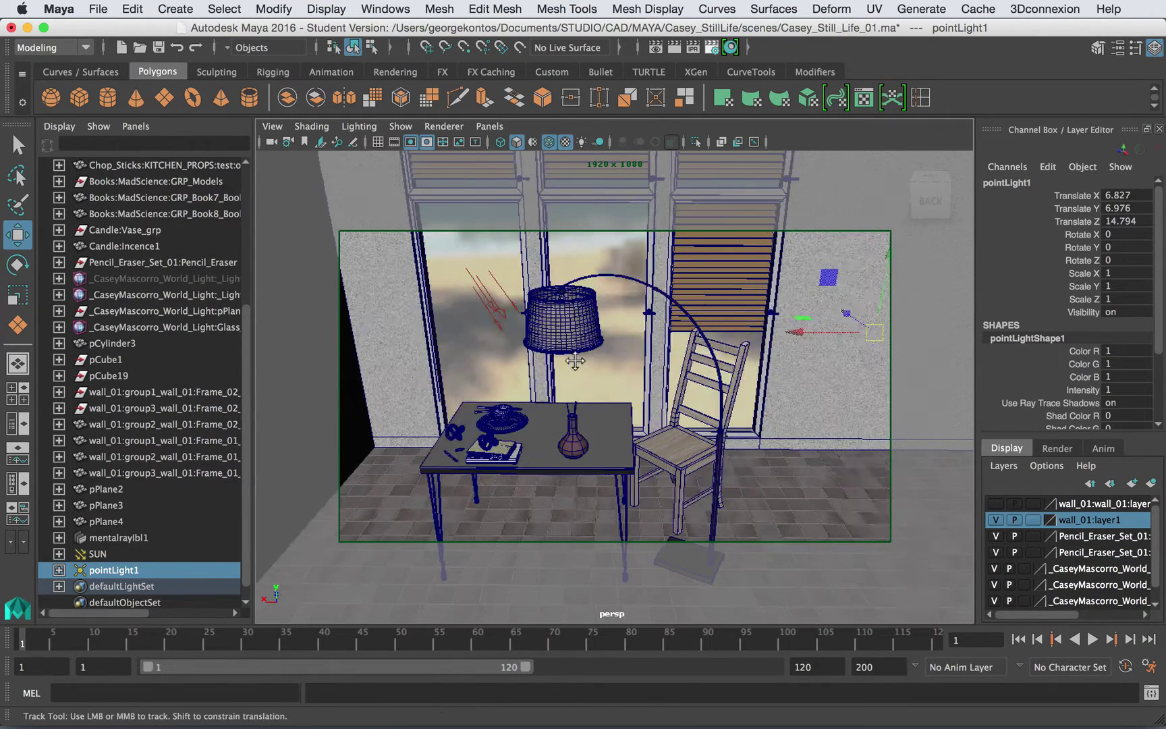
{"action": "left_click_drag", "start_coordinate": [774, 328], "coordinate": [817, 376]}
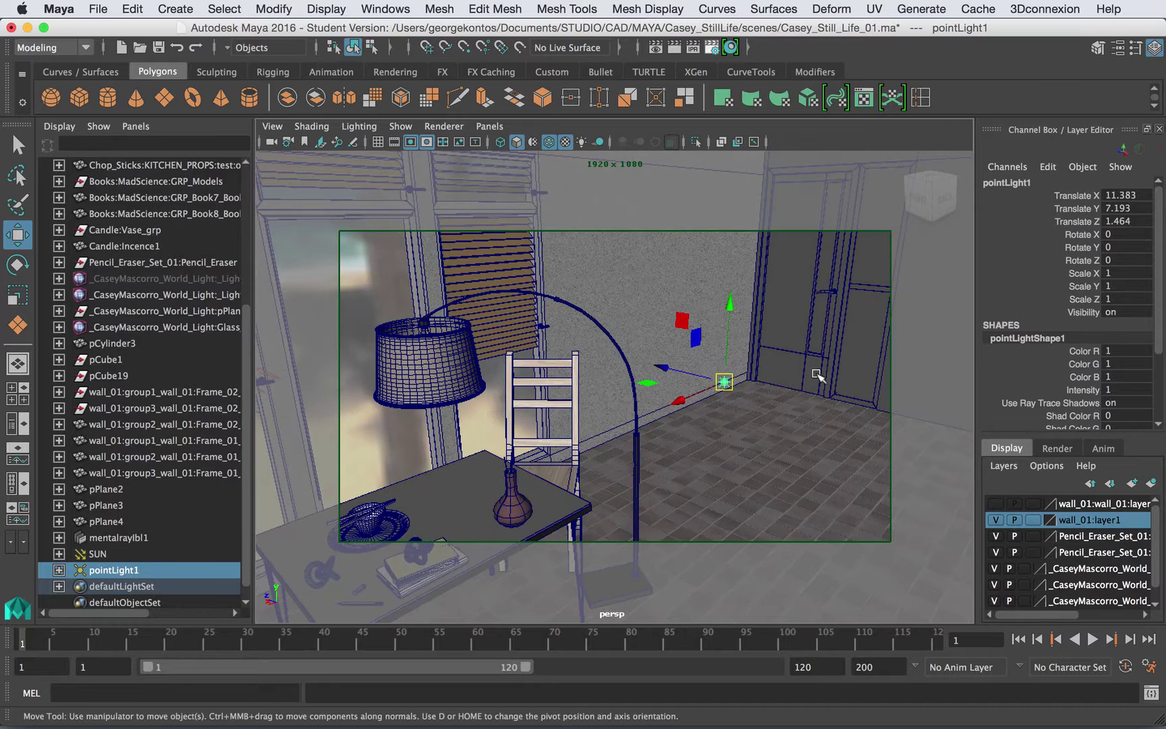
Move the point light to about X 20.5, Y 12.7, Z -6.4 and check its position relative to the room.
{"action": "middle_click_drag", "start_coordinate": [811, 392], "coordinate": [809, 399], "text": "alt"}
{"action": "left_click_drag", "start_coordinate": [800, 395], "coordinate": [799, 369], "text": "alt"}
{"action": "middle_click_drag", "start_coordinate": [800, 368], "coordinate": [878, 386], "text": "alt"}
{"action": "left_click_drag", "start_coordinate": [786, 348], "coordinate": [791, 278]}
{"action": "left_click_drag", "start_coordinate": [803, 379], "coordinate": [809, 455], "text": "alt"}
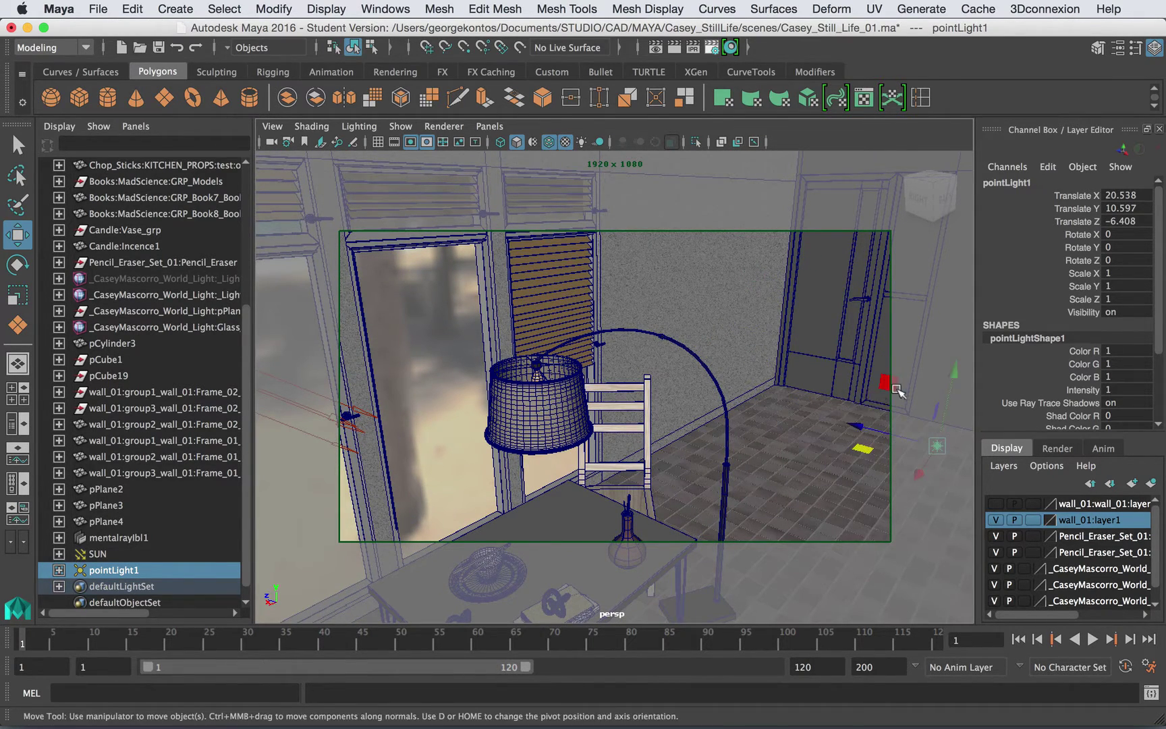
{"action": "left_click_drag", "start_coordinate": [958, 359], "coordinate": [961, 295]}
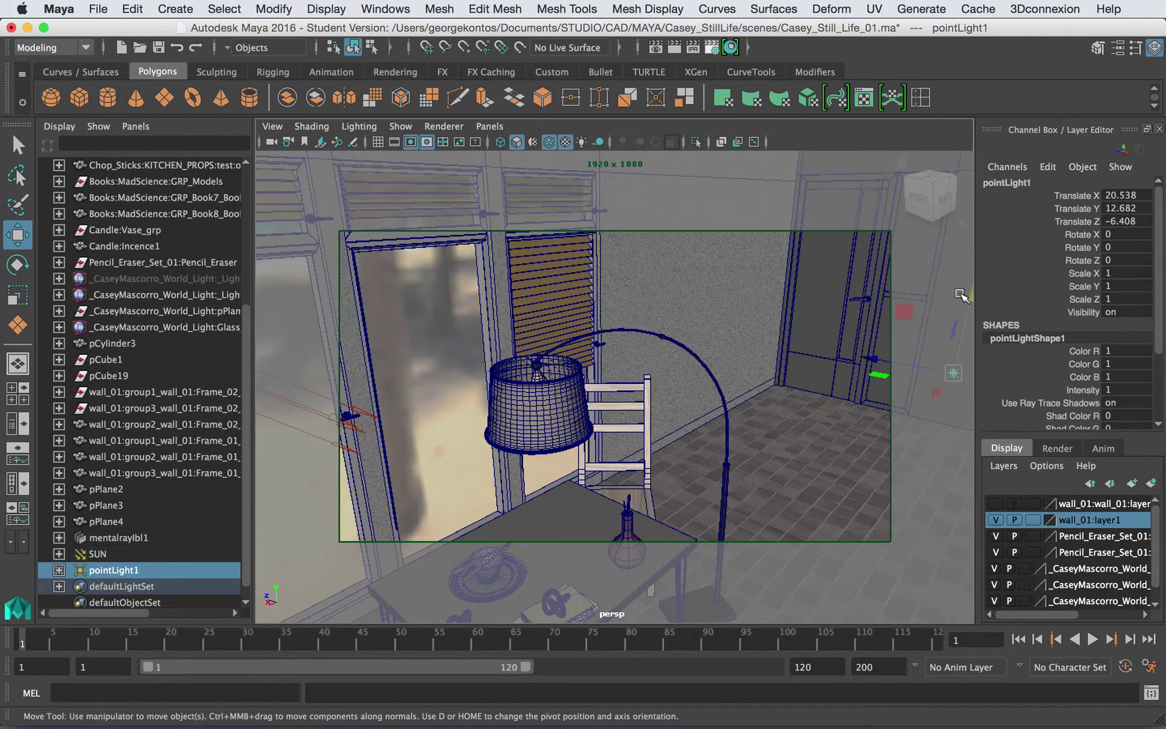
{"action": "right_click_drag", "start_coordinate": [773, 340], "coordinate": [742, 398], "text": "alt"}
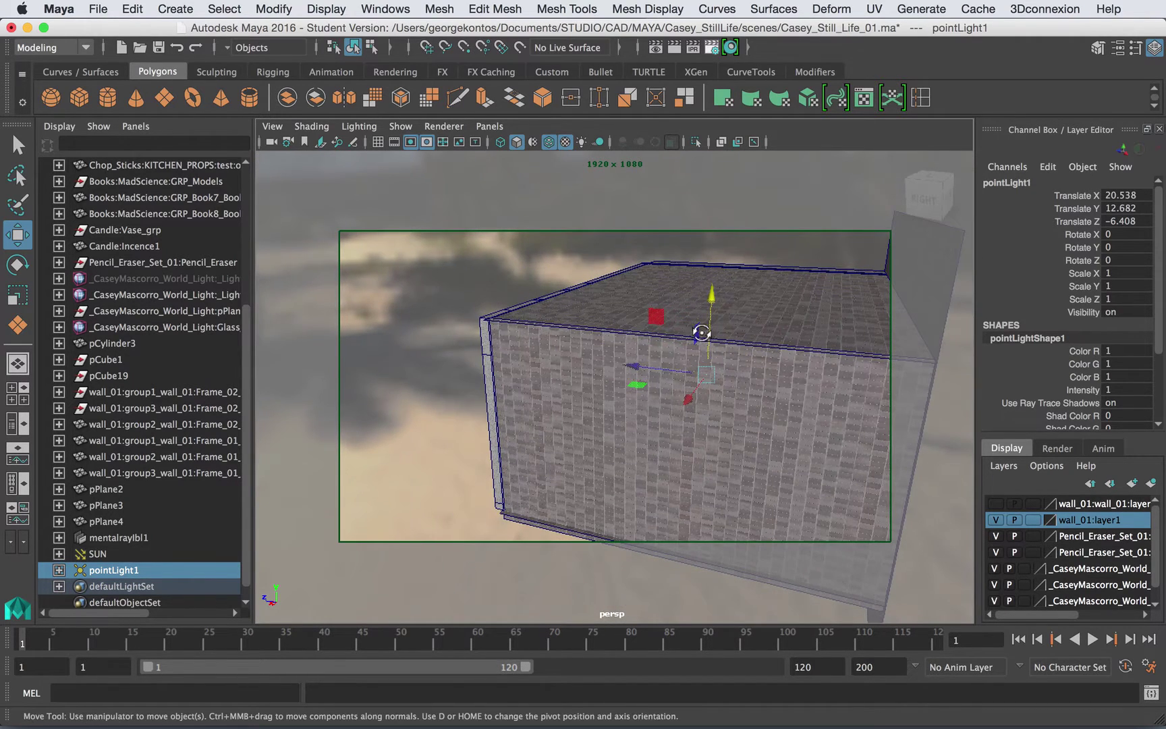
{"action": "left_click_drag", "start_coordinate": [698, 331], "coordinate": [688, 332], "text": "alt"}
{"action": "right_click_drag", "start_coordinate": [688, 353], "coordinate": [880, 394], "text": "alt"}
{"action": "left_click_drag", "start_coordinate": [881, 393], "coordinate": [715, 320], "text": "alt"}
Set the point light's intensity to 0 in its point light attributes.
{"action": "key", "text": "ctrl+a"}
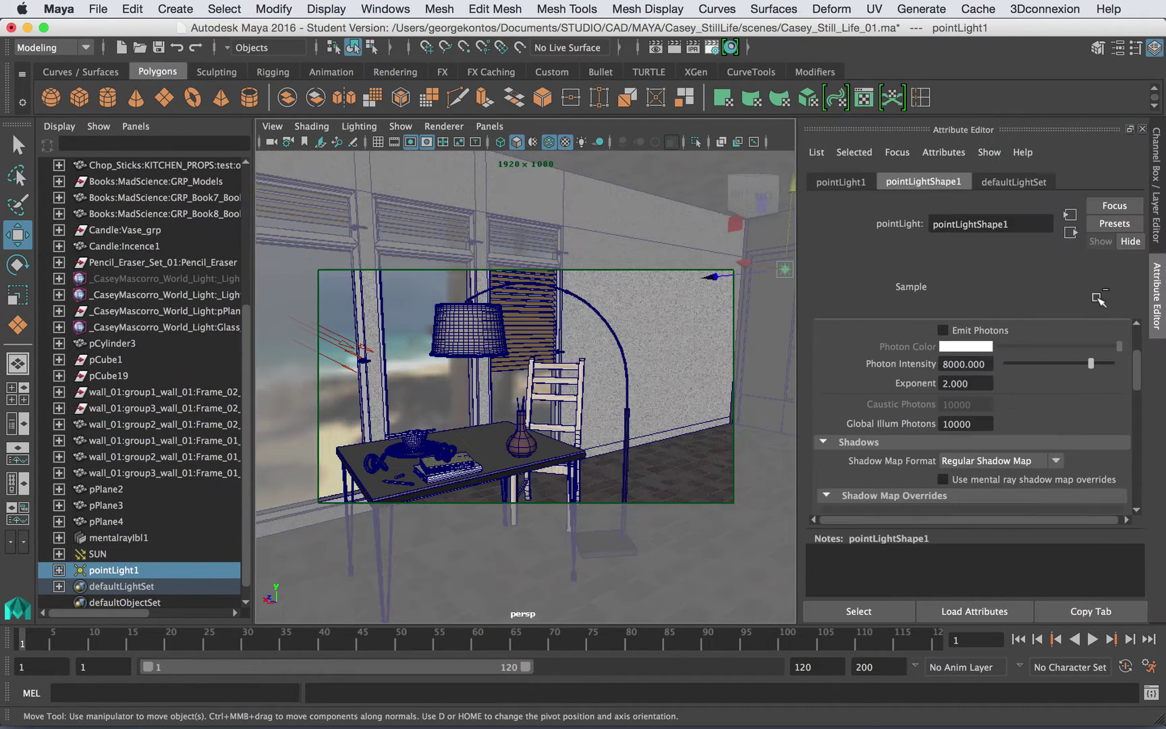
{"action": "left_click", "coordinate": [1030, 183]}
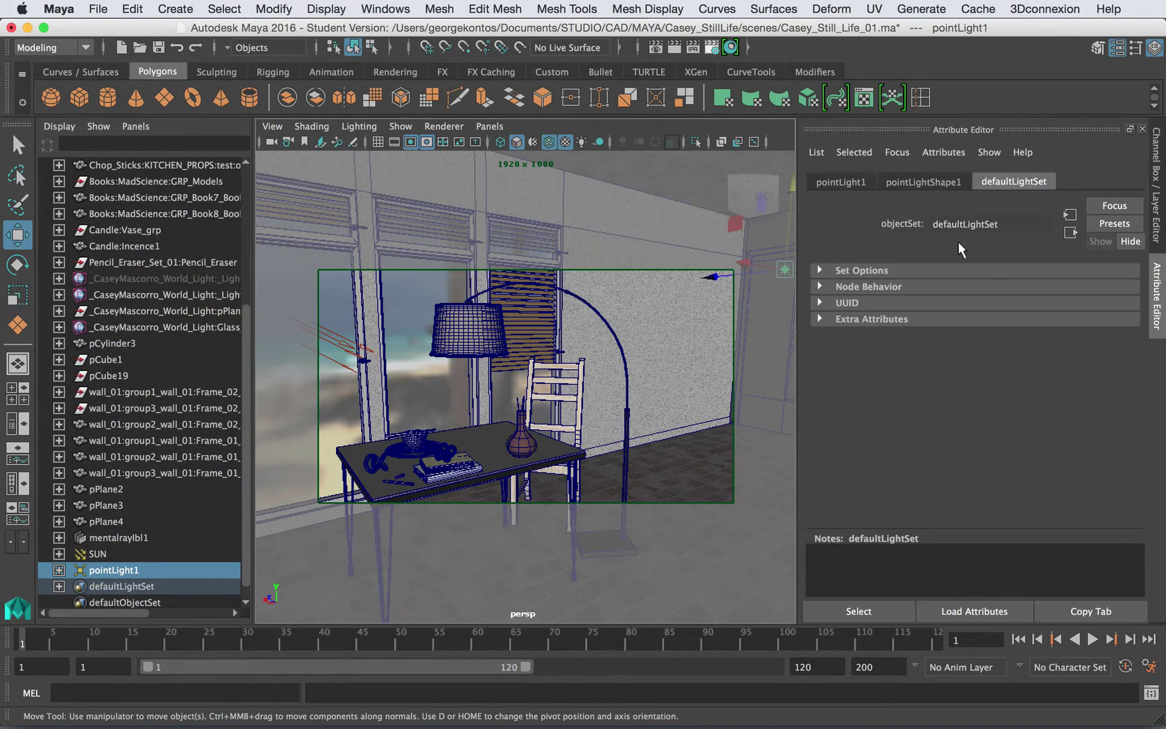
{"action": "left_click", "coordinate": [931, 270]}
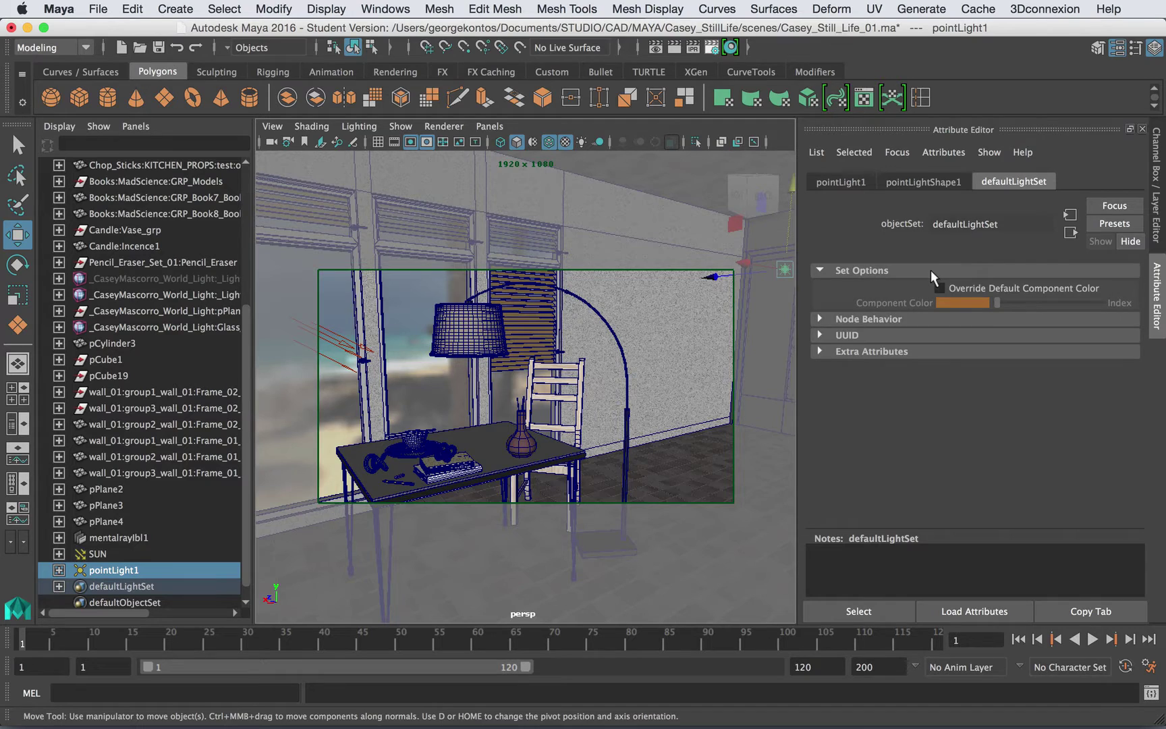
{"action": "left_click", "coordinate": [939, 186]}
{"action": "left_click_drag", "start_coordinate": [1137, 365], "coordinate": [1137, 342]}
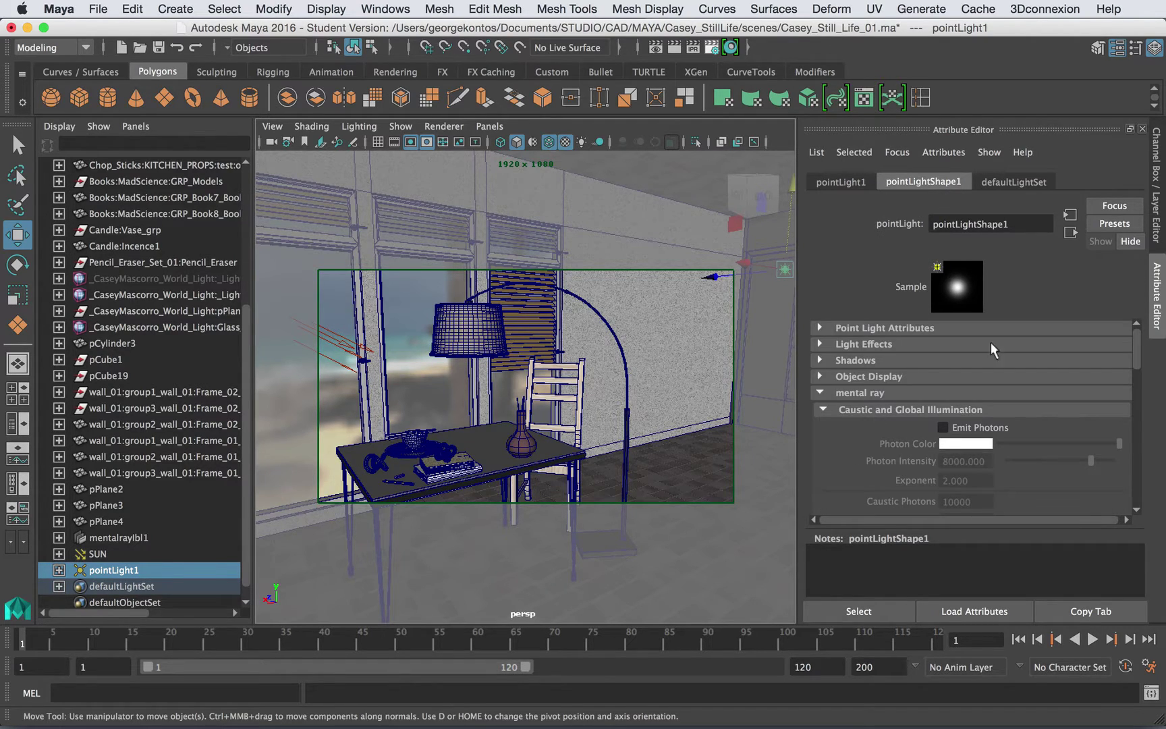
{"action": "left_click", "coordinate": [891, 404]}
{"action": "left_click", "coordinate": [889, 392]}
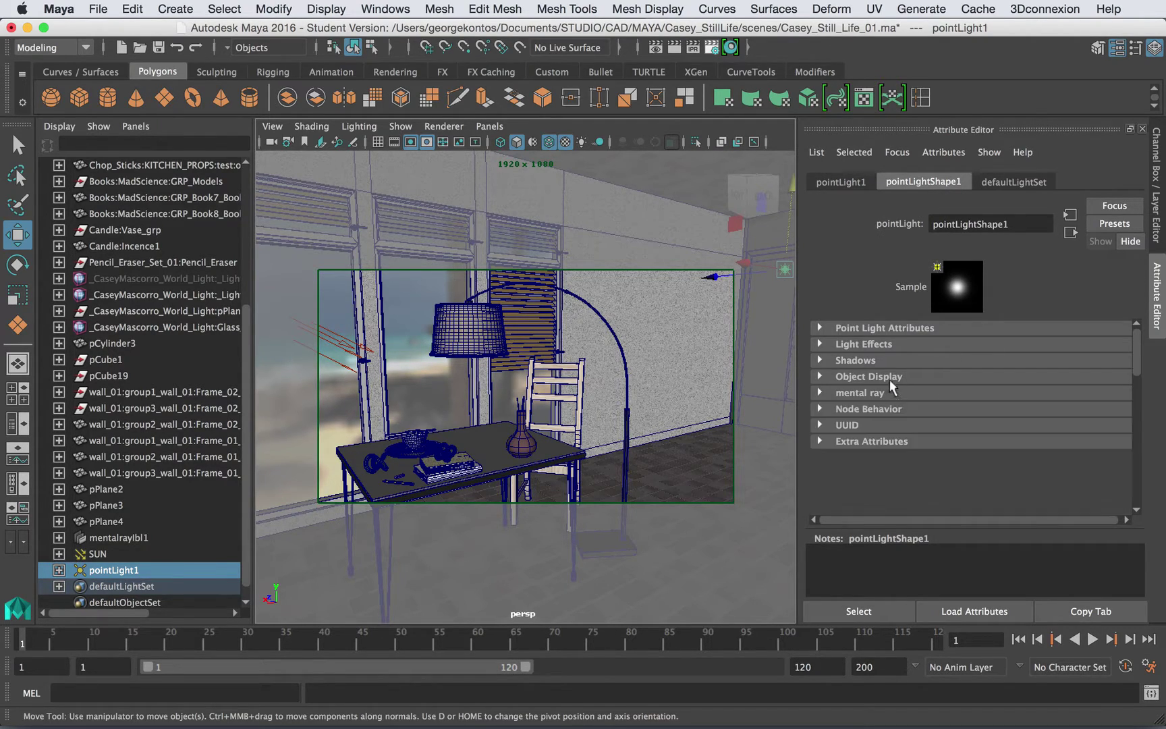
{"action": "left_click", "coordinate": [887, 327]}
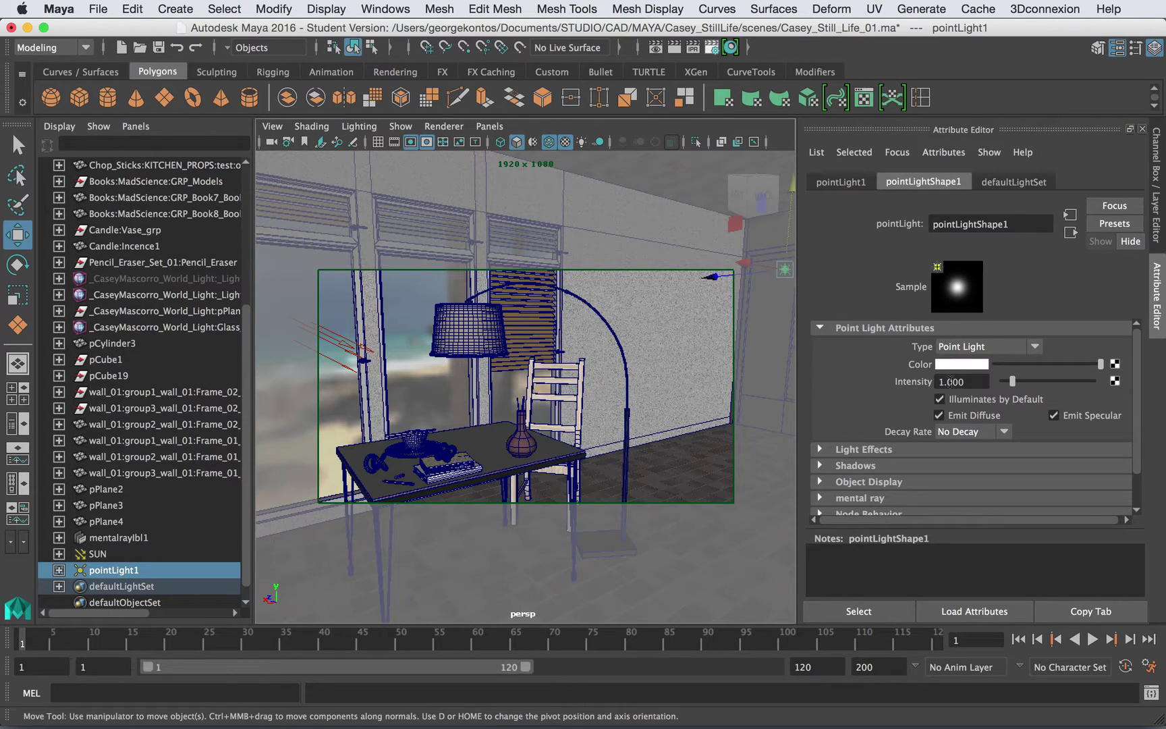
{"action": "left_click_drag", "start_coordinate": [966, 381], "coordinate": [914, 376]}
{"action": "key", "text": "BackSpace"}
{"action": "type", "text": "0"}
{"action": "key", "text": "Return"}
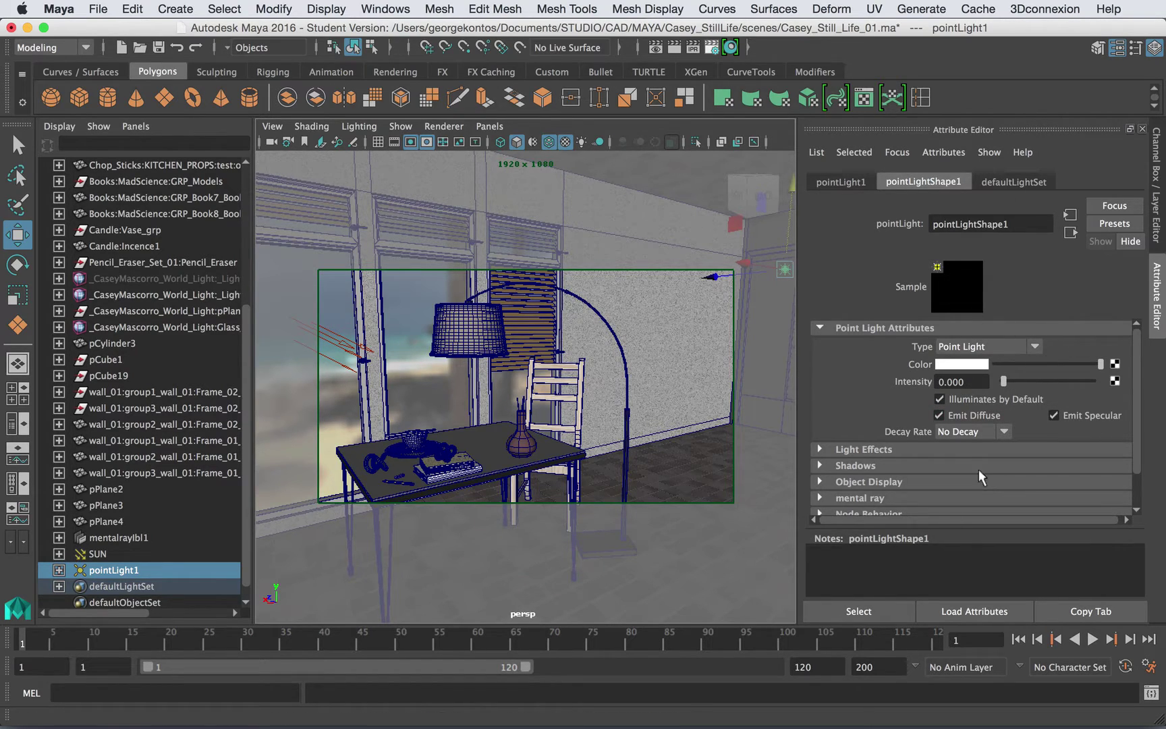
Enable Emit Photons in the point light's mental ray Caustic and Global Illumination settings.
{"action": "left_click", "coordinate": [935, 328]}
{"action": "left_click", "coordinate": [858, 393]}
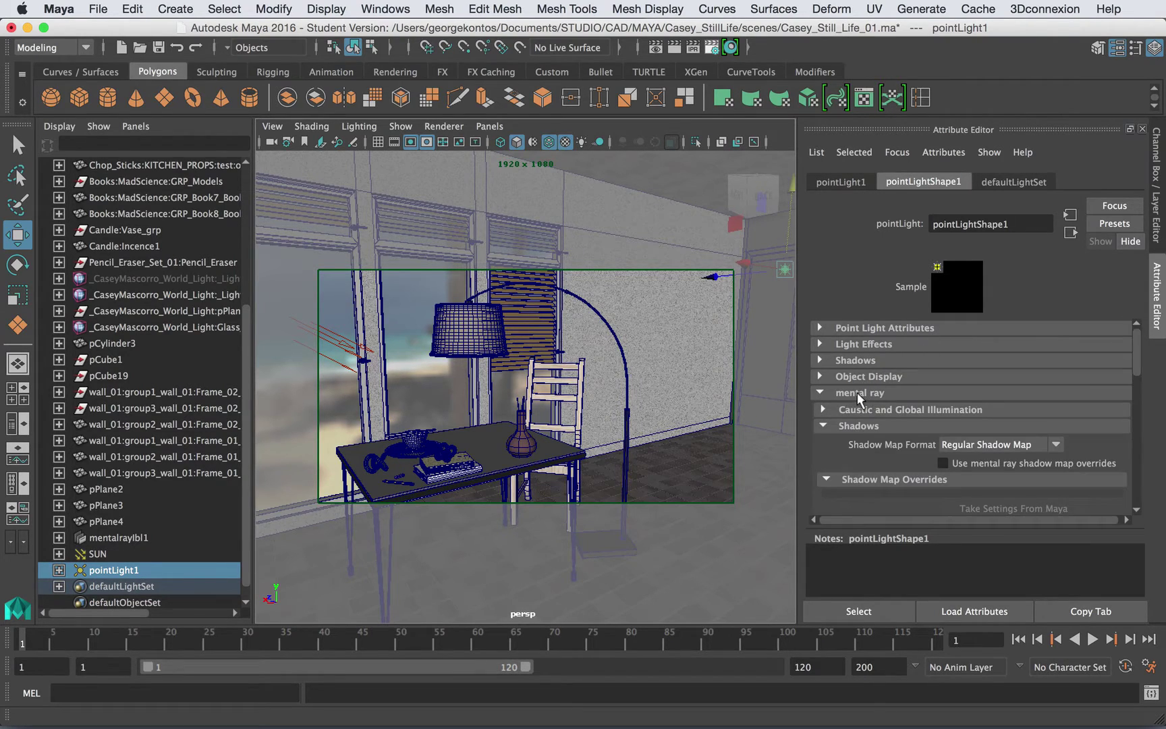
{"action": "left_click", "coordinate": [860, 409]}
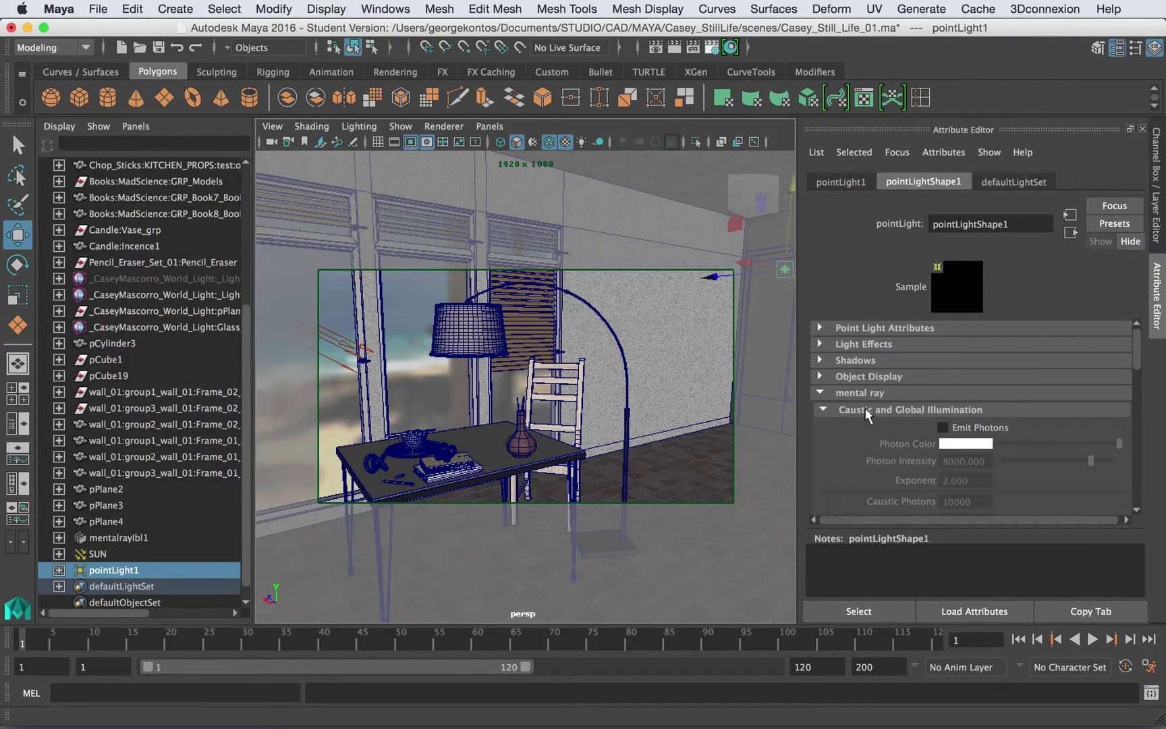
{"action": "left_click_drag", "start_coordinate": [1138, 354], "coordinate": [1139, 369]}
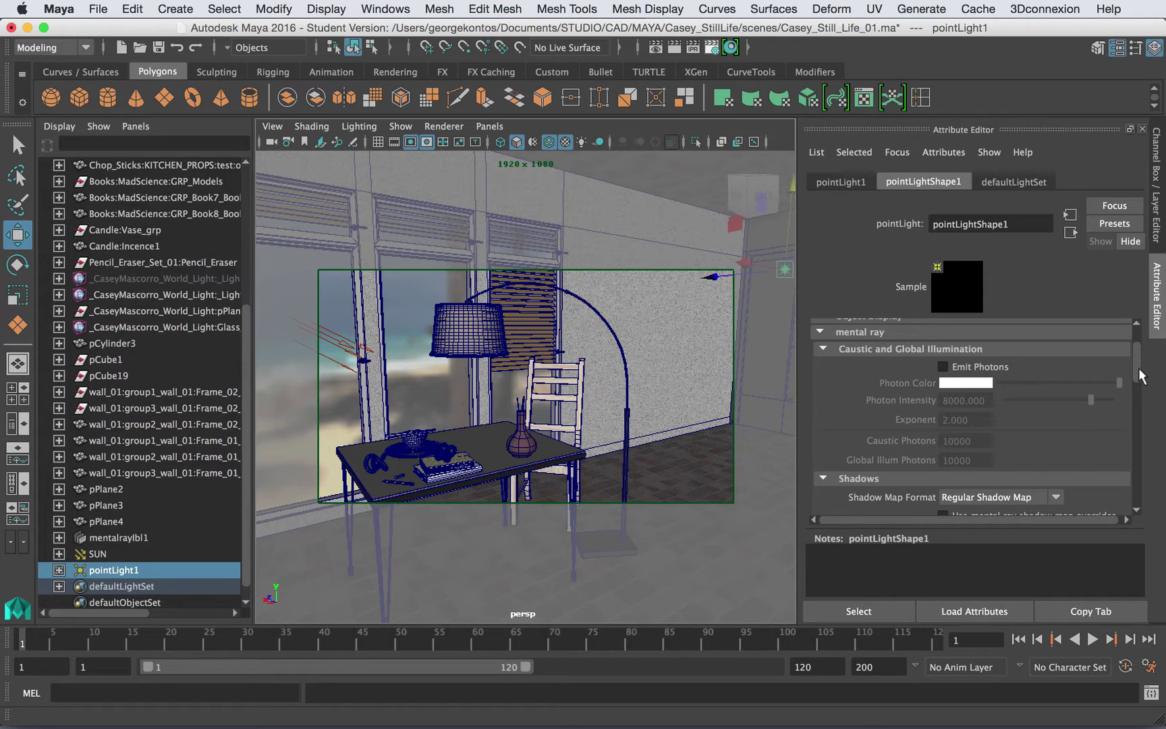
{"action": "left_click", "coordinate": [974, 367]}
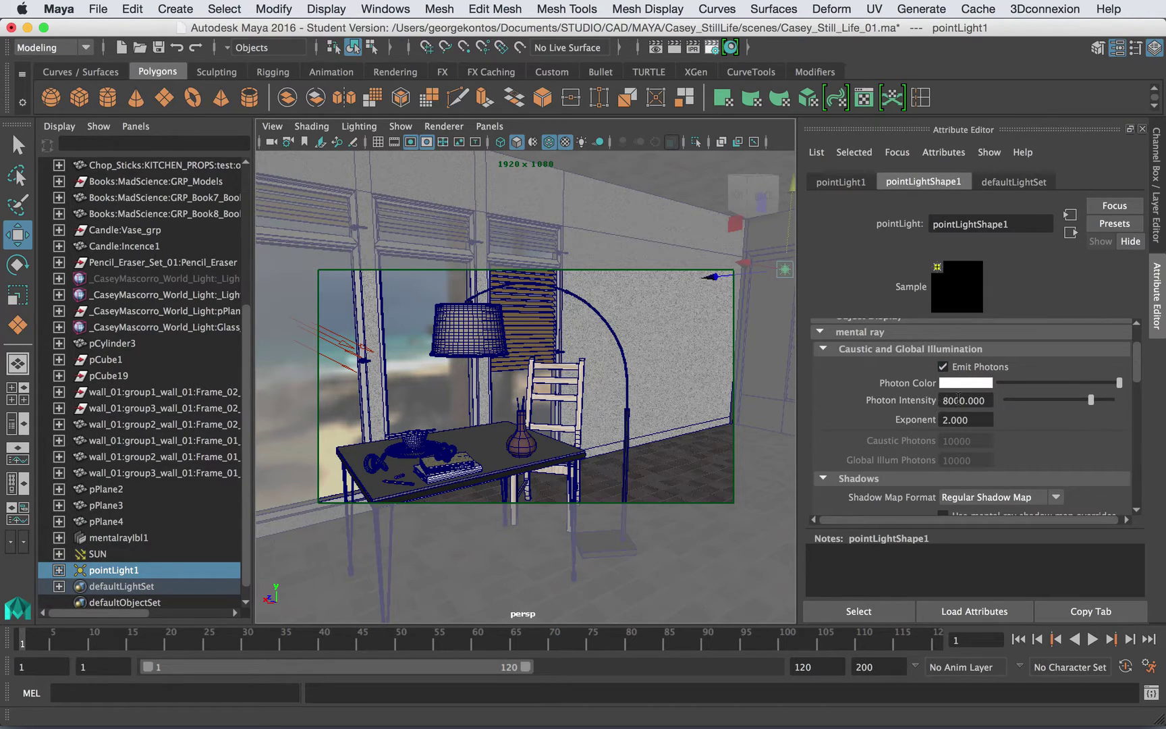
Enable Global Illumination in the mental ray Indirect Lighting render settings and close the settings.
{"action": "scroll", "coordinate": [1117, 391], "scroll_direction": "down", "scroll_amount": 3}
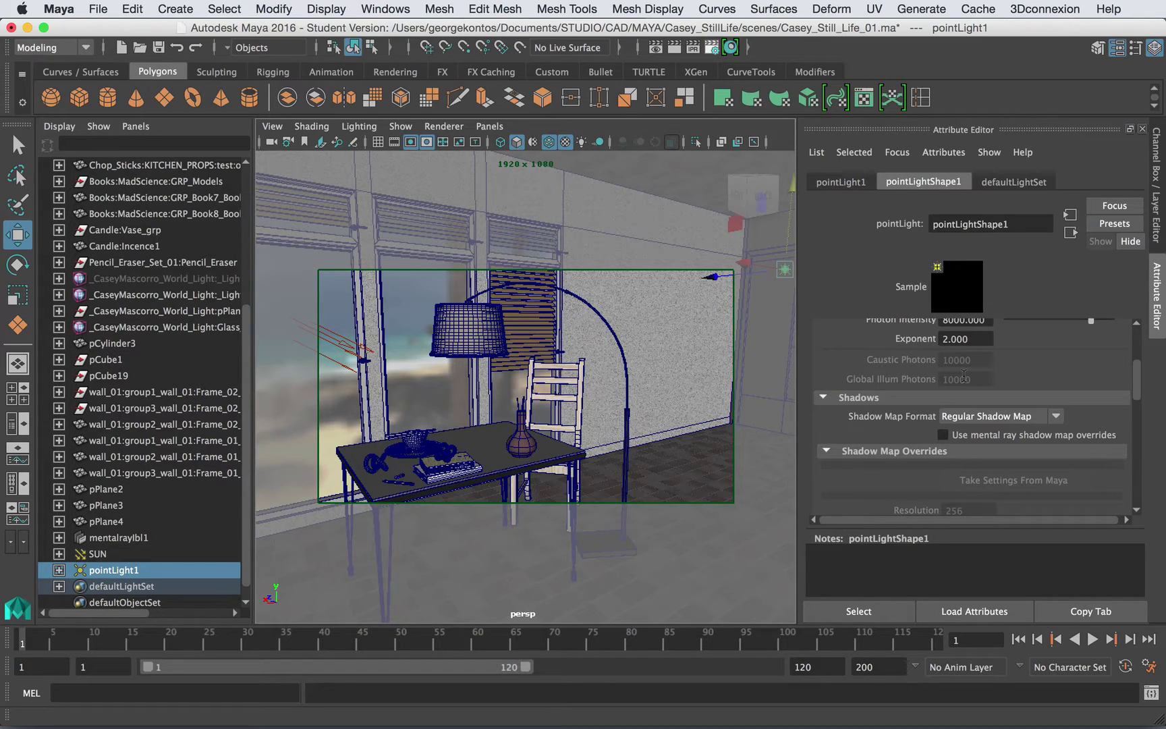
{"action": "left_click", "coordinate": [677, 357]}
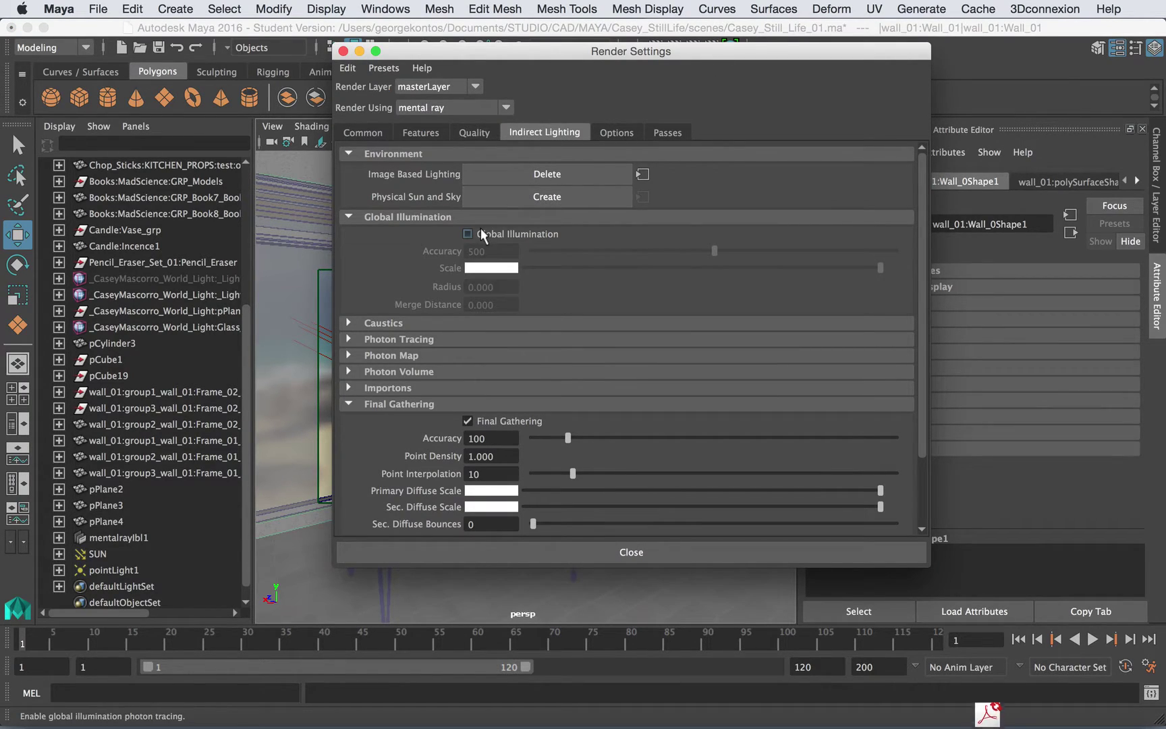
{"action": "left_click", "coordinate": [480, 230]}
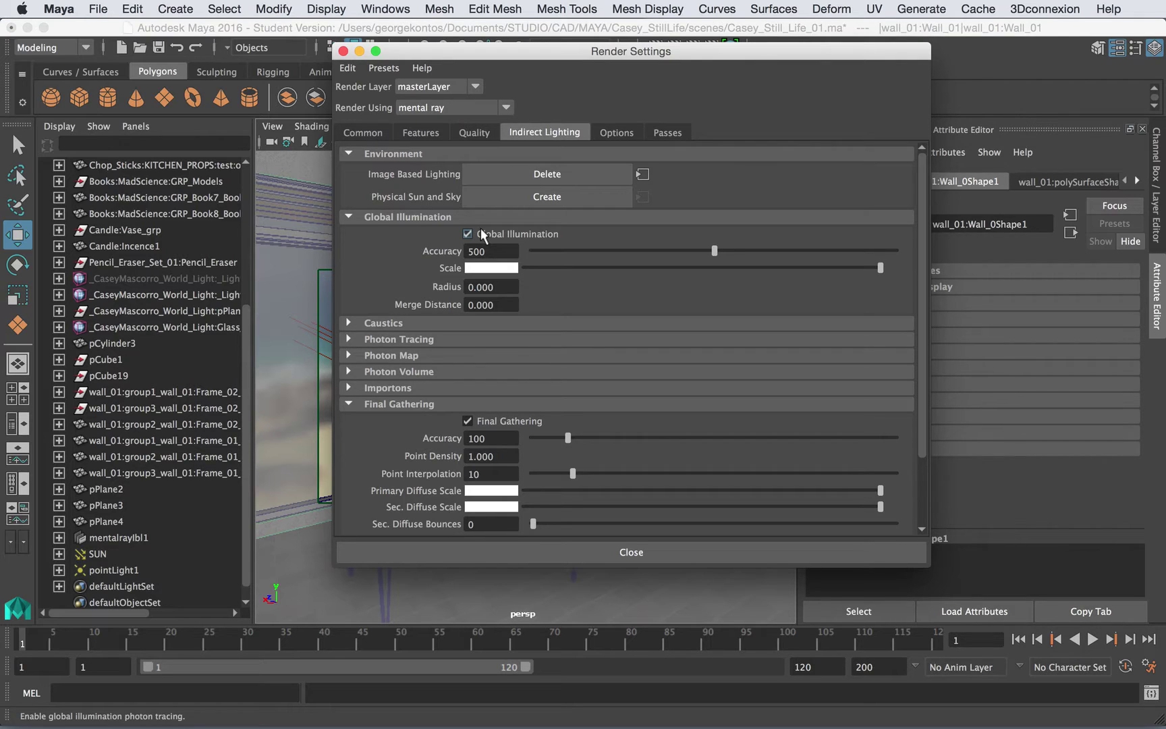
{"action": "left_click", "coordinate": [344, 52]}
Set the point light's Global Illum Photons to 100000 in its Caustic and Global Illumination settings.
{"action": "left_click", "coordinate": [136, 569]}
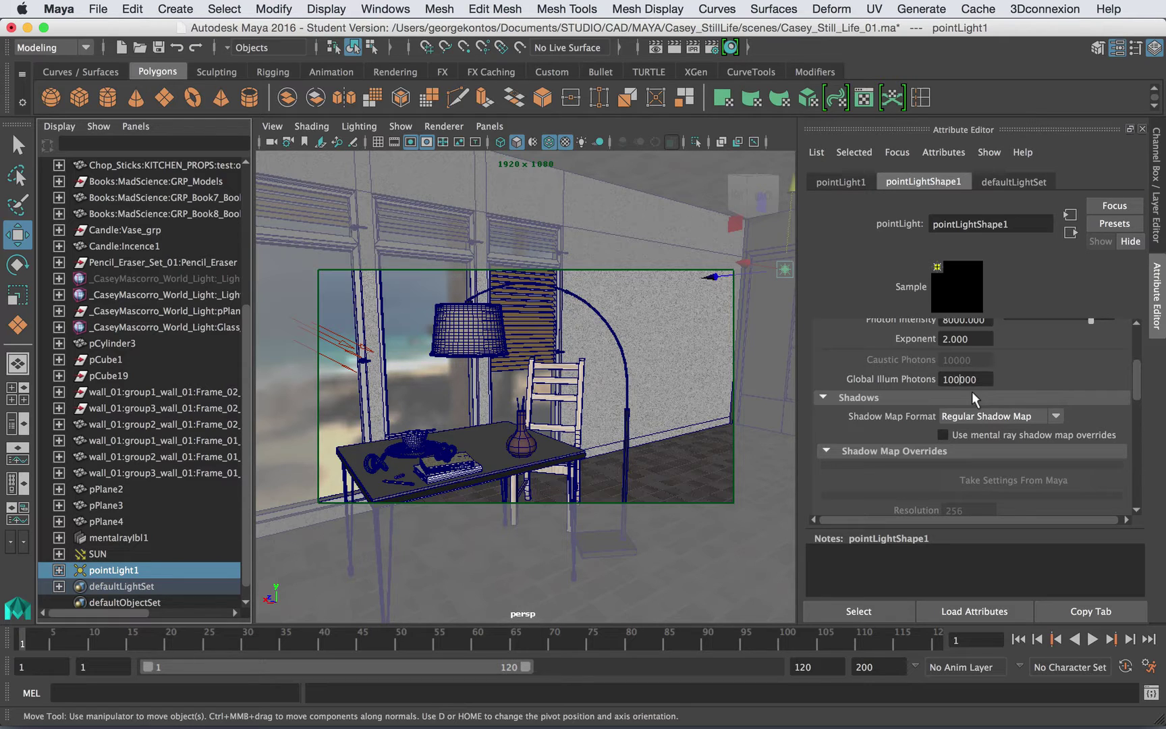
{"action": "left_click_drag", "start_coordinate": [1140, 366], "coordinate": [1140, 347]}
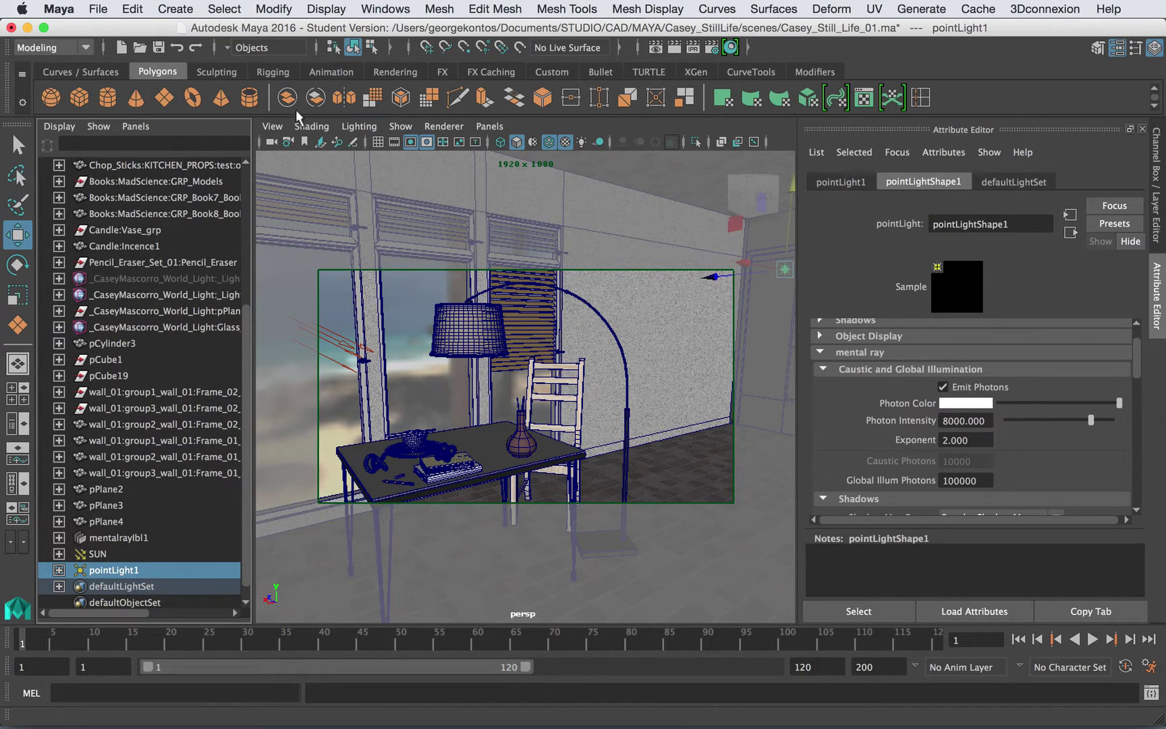
Restore the cameraView1 bookmark, render the full frame with mental ray, and compare it with the earlier stored renders.
{"action": "left_click", "coordinate": [272, 126]}
{"action": "mouse_move", "coordinate": [315, 351]}
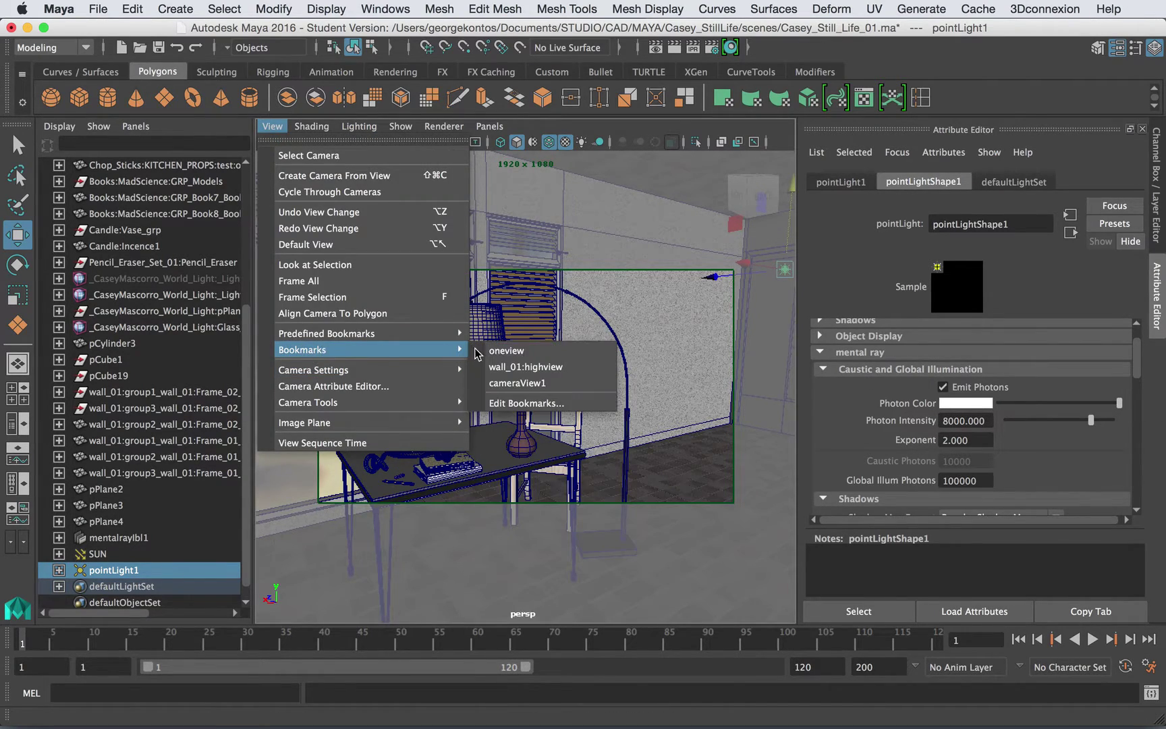
{"action": "left_click", "coordinate": [520, 385]}
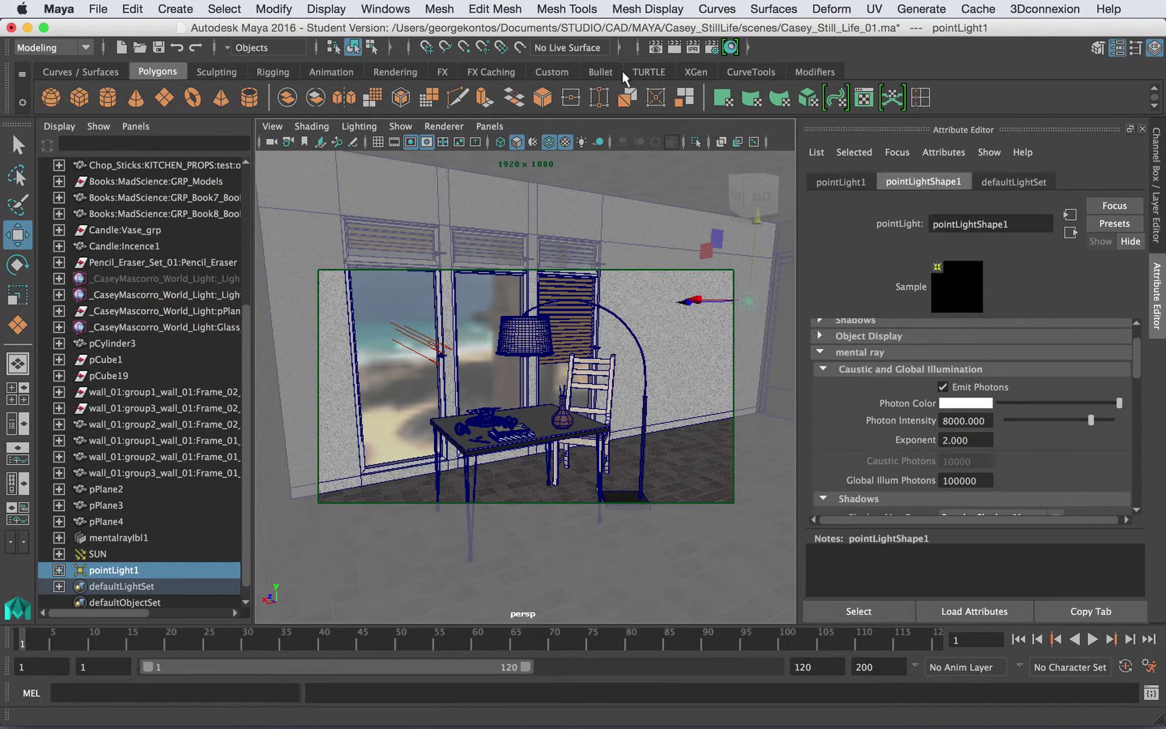
{"action": "left_click", "coordinate": [655, 49]}
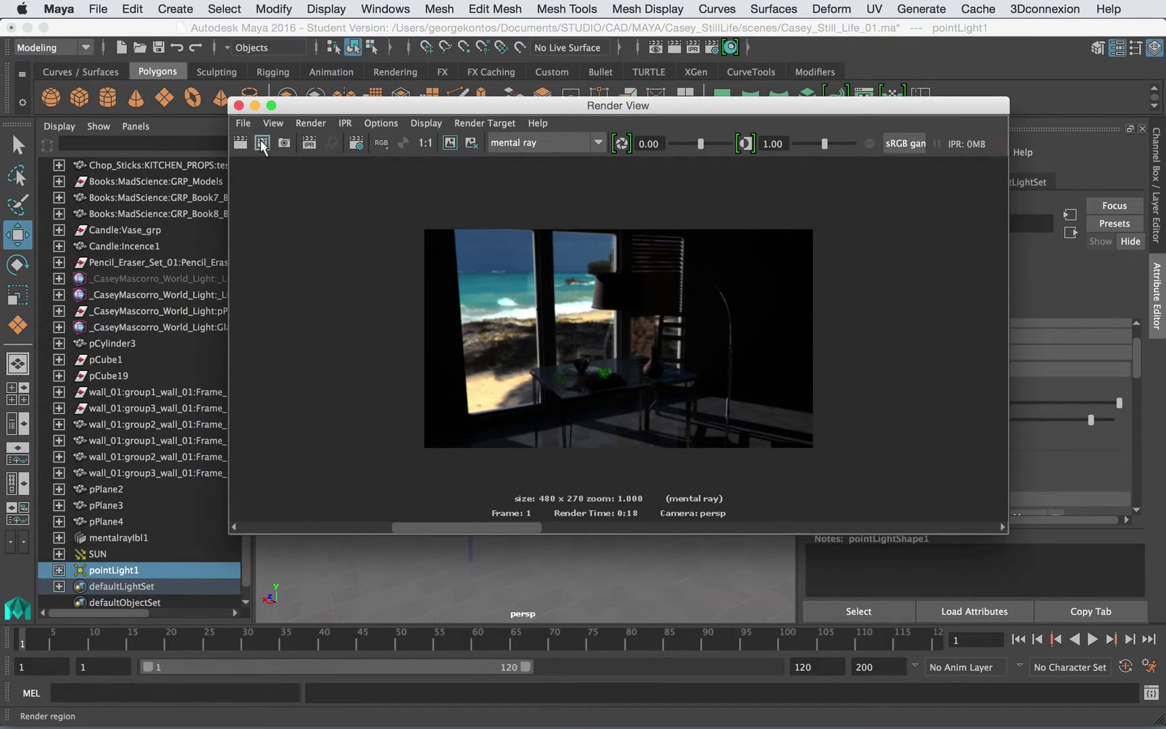
{"action": "left_click", "coordinate": [241, 143]}
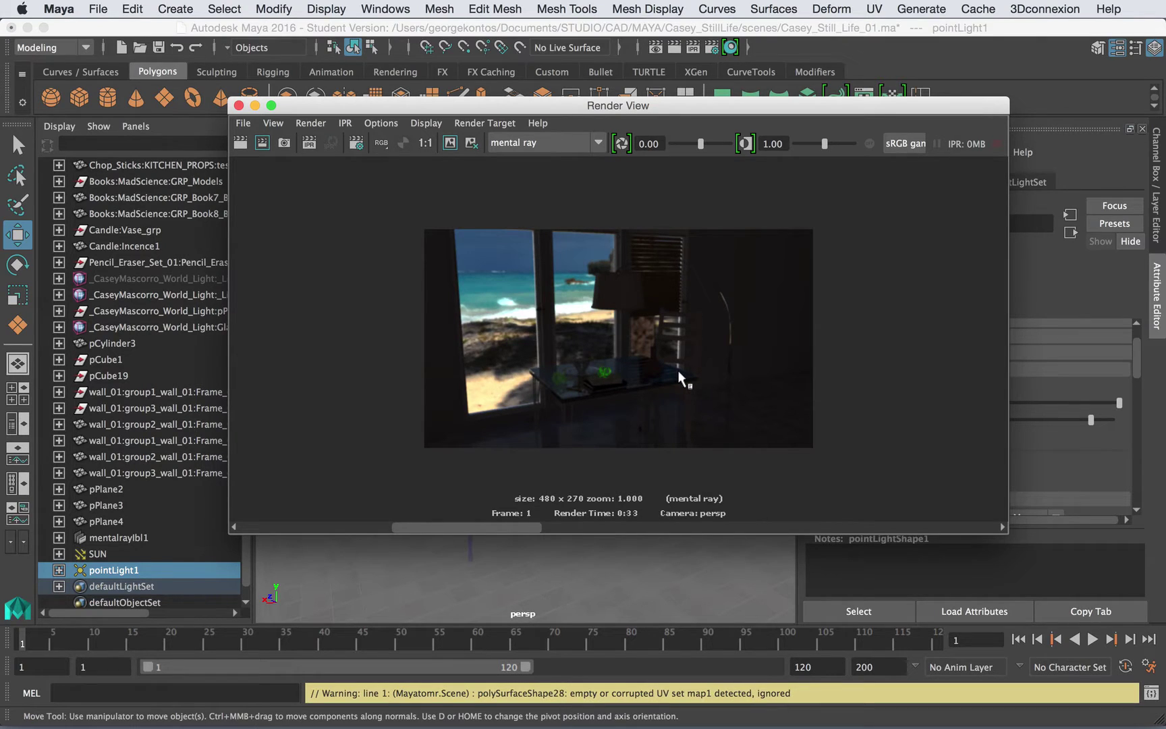
{"action": "left_click_drag", "start_coordinate": [526, 525], "coordinate": [380, 528]}
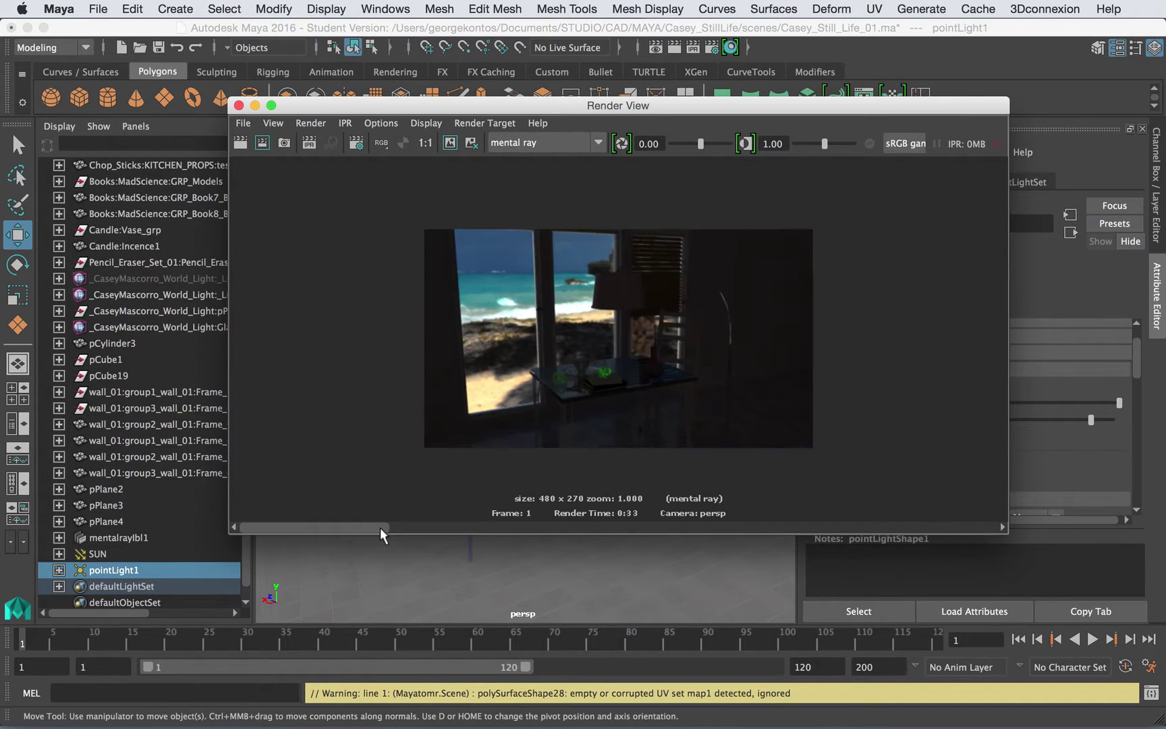
Close the render window and set the SUN directional light's intensity to 2.
{"action": "left_click", "coordinate": [128, 550]}
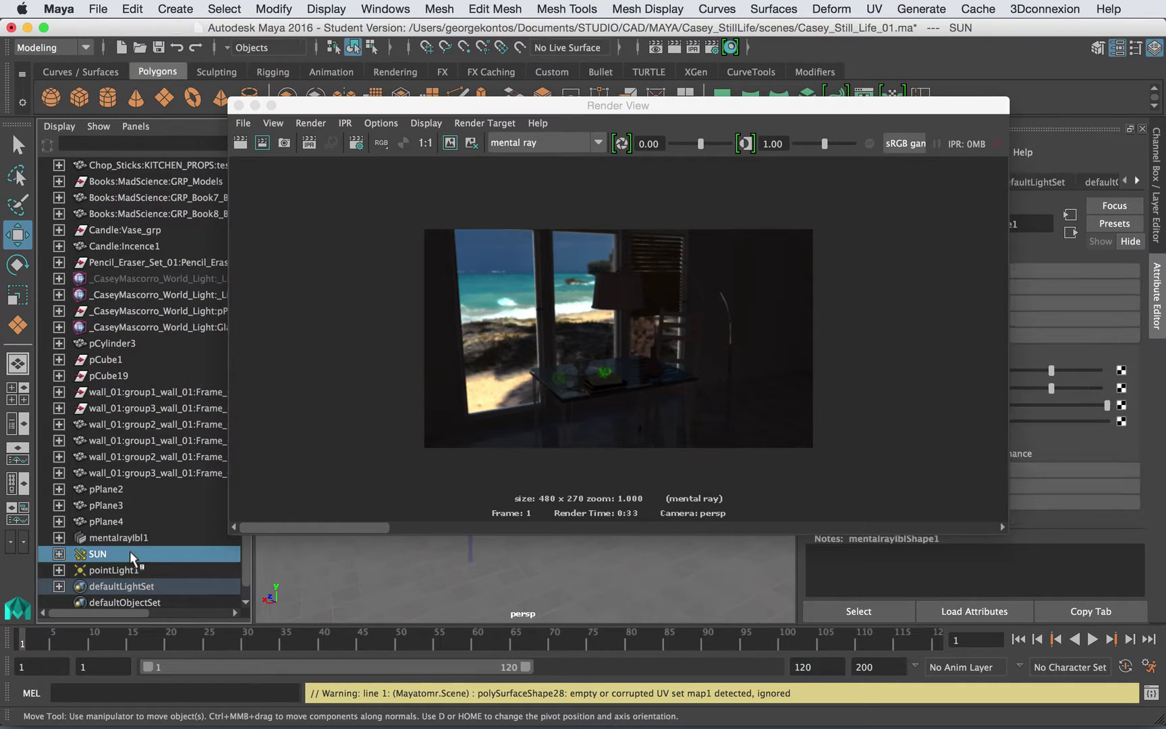
{"action": "left_click", "coordinate": [238, 105]}
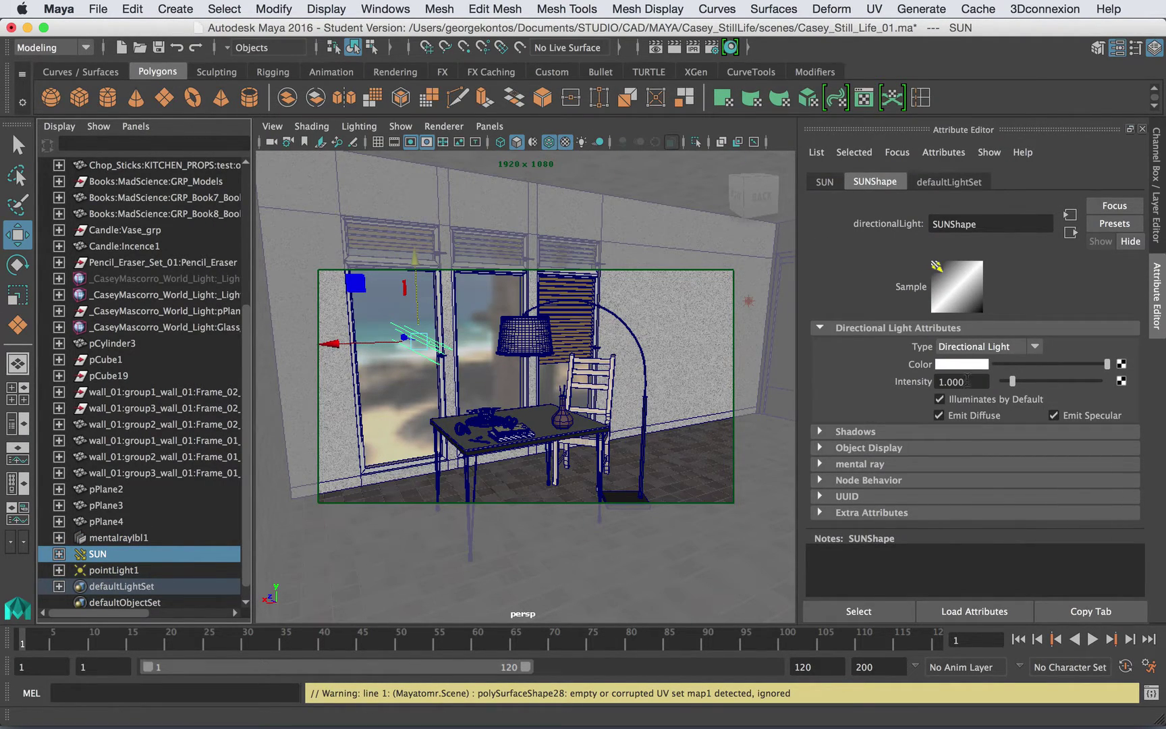
{"action": "left_click_drag", "start_coordinate": [976, 382], "coordinate": [921, 383]}
{"action": "type", "text": "2"}
{"action": "key", "text": "Return"}
Show the viewport with all scene lights and move the SUN light to about X 32, Y 11, Z 12.
{"action": "left_click", "coordinate": [476, 358]}
{"action": "key", "text": "7"}
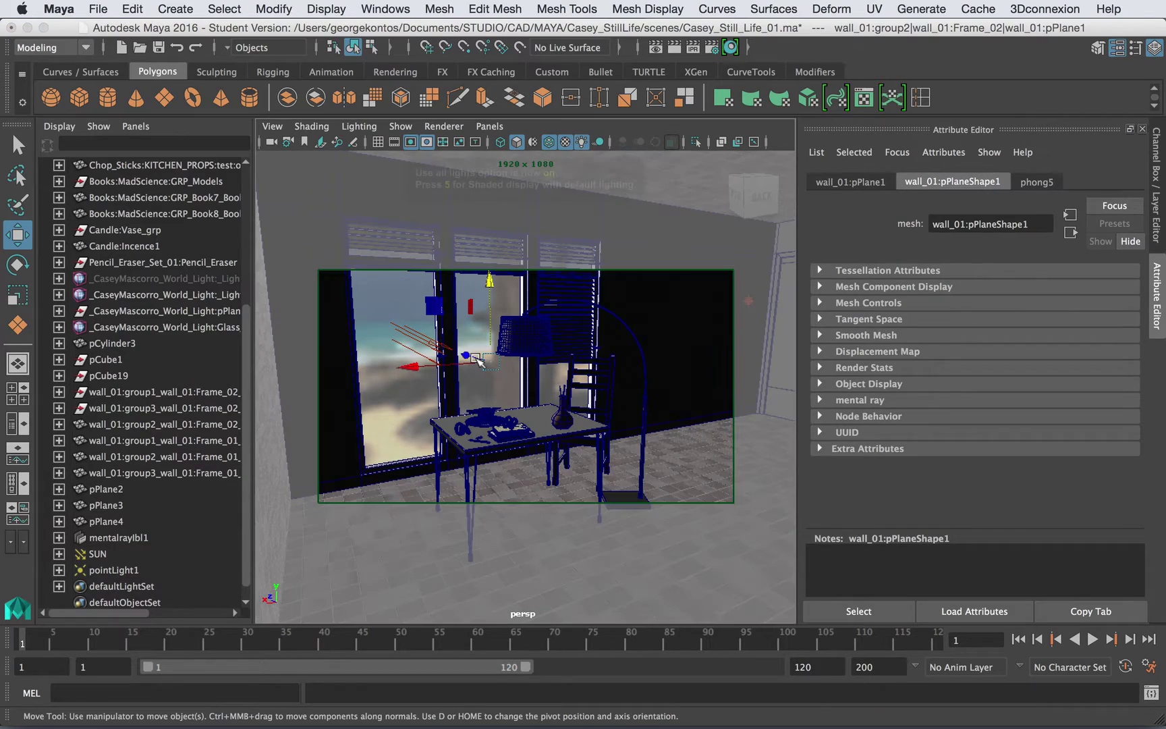
{"action": "left_click", "coordinate": [433, 342]}
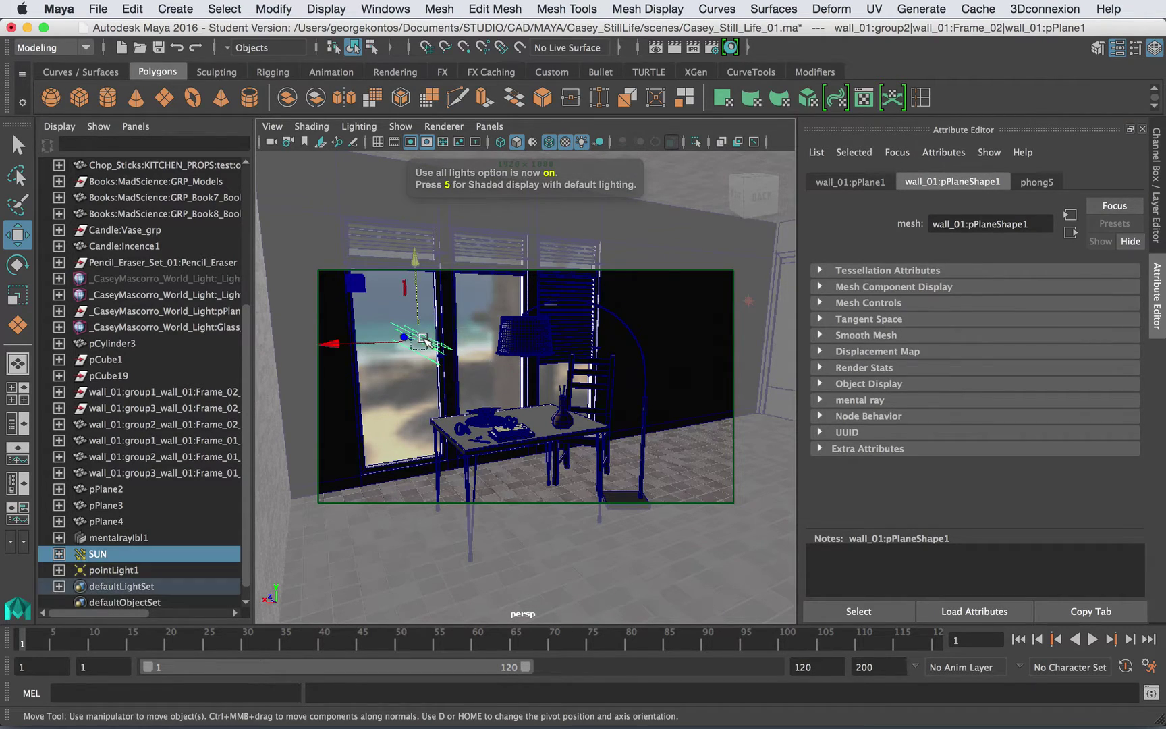
{"action": "left_click_drag", "start_coordinate": [413, 343], "coordinate": [381, 333]}
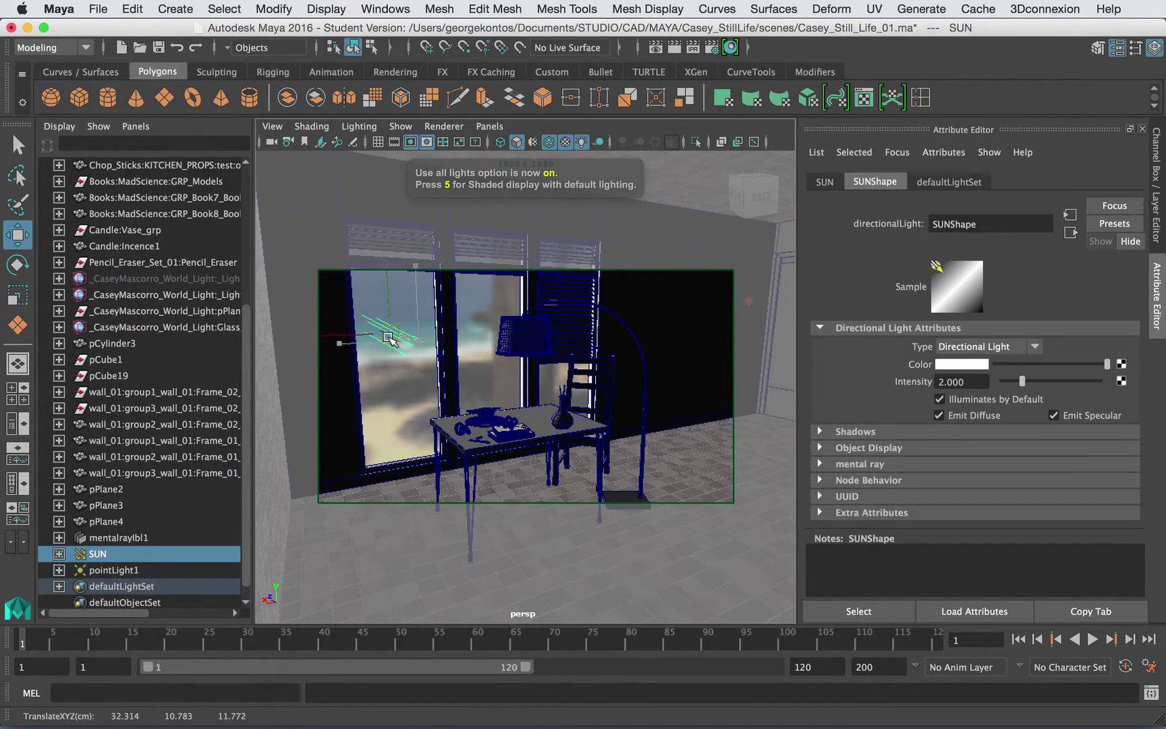
Render only a region around the table, chair and lower part of the lamp with mental ray.
{"action": "left_click", "coordinate": [668, 47]}
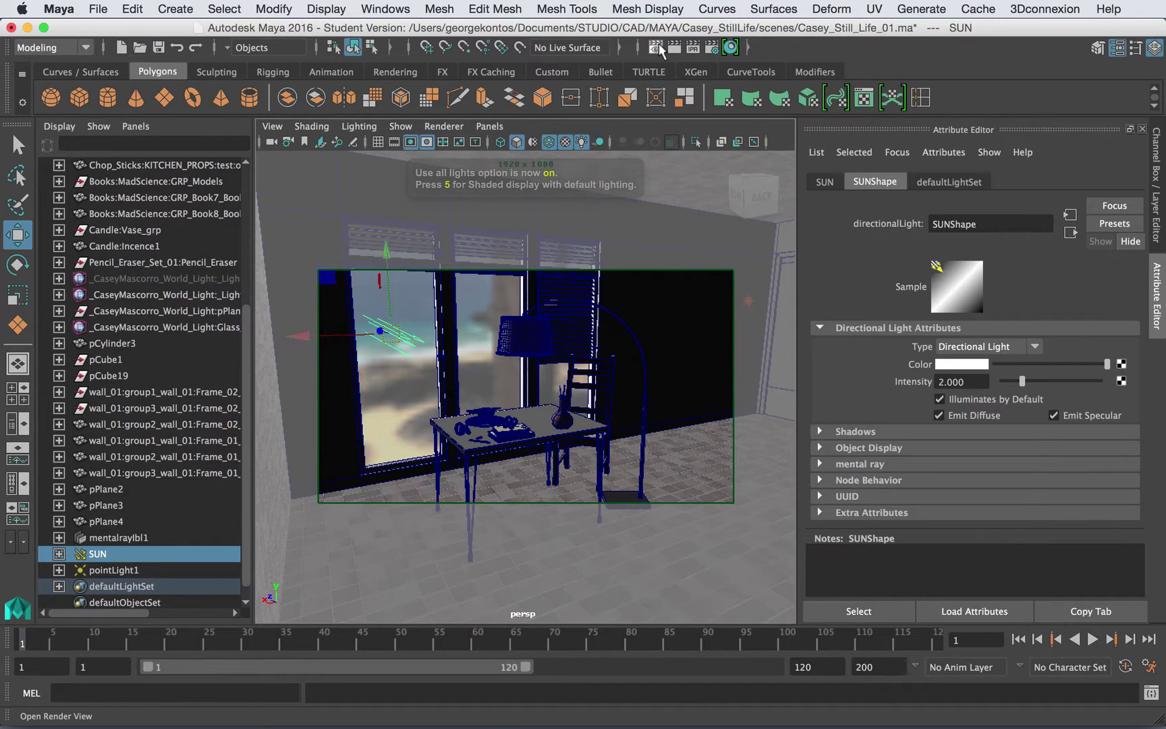
{"action": "left_click_drag", "start_coordinate": [536, 295], "coordinate": [725, 454]}
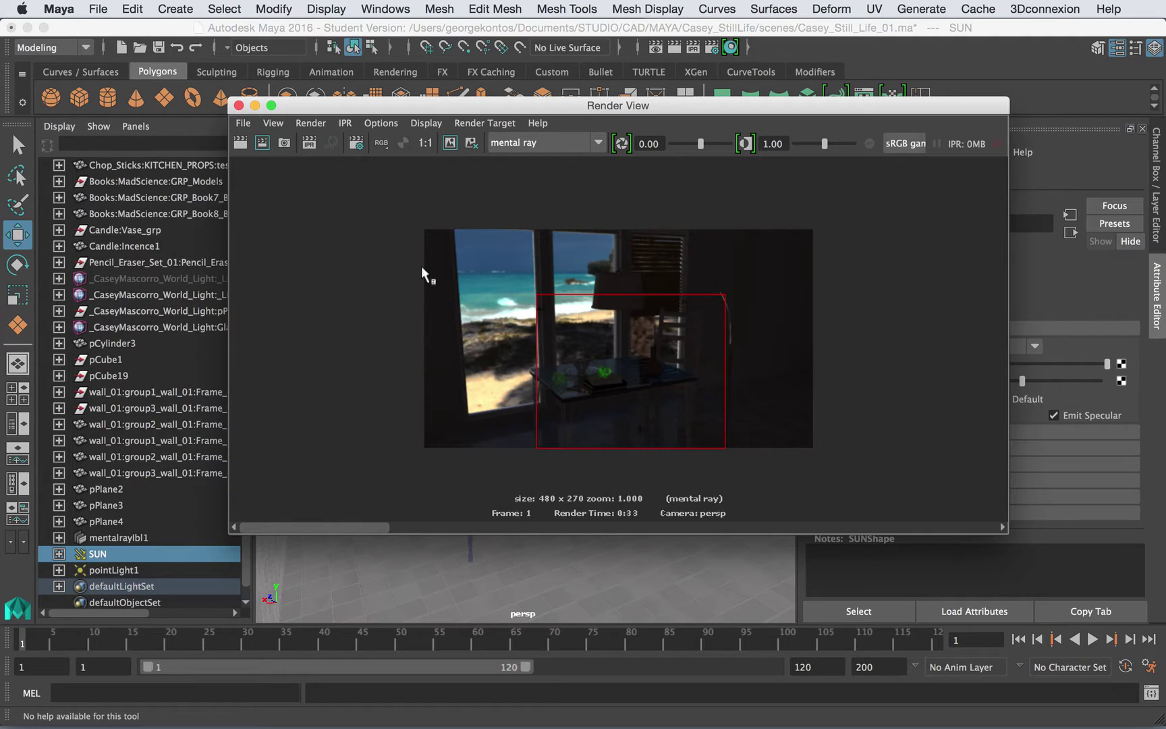
{"action": "left_click", "coordinate": [263, 143]}
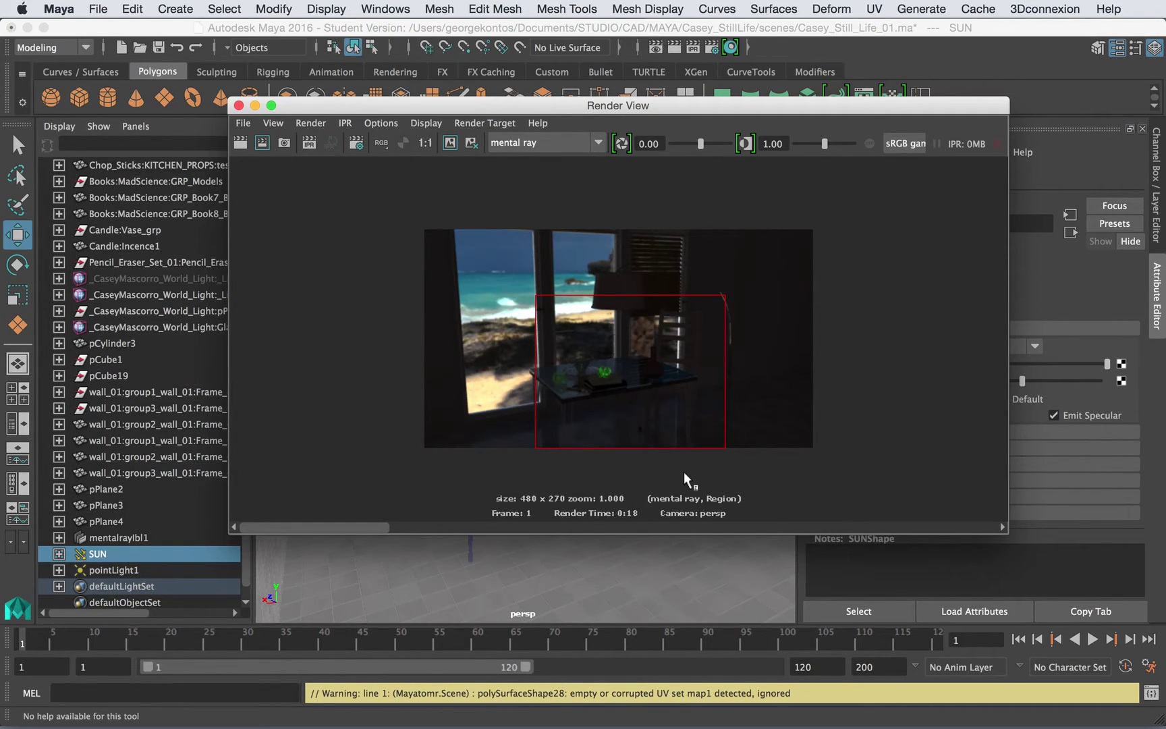
{"action": "key", "text": "super+Tab"}
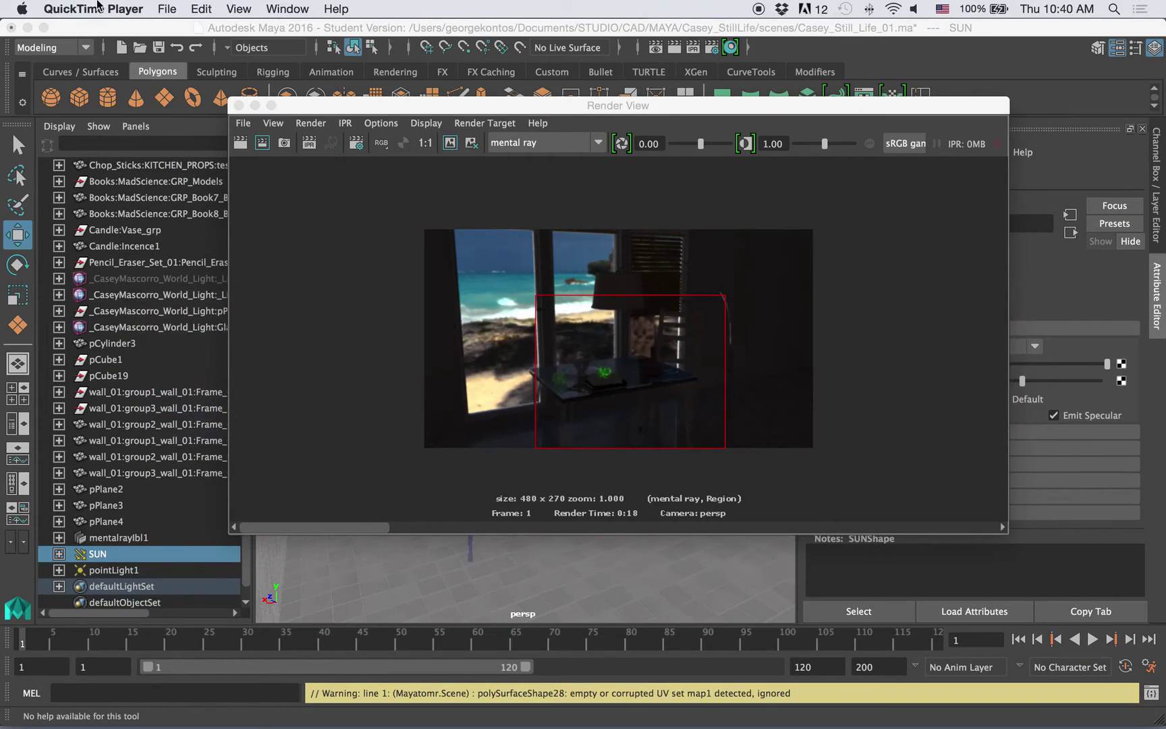
{"action": "left_click", "coordinate": [173, 8]}
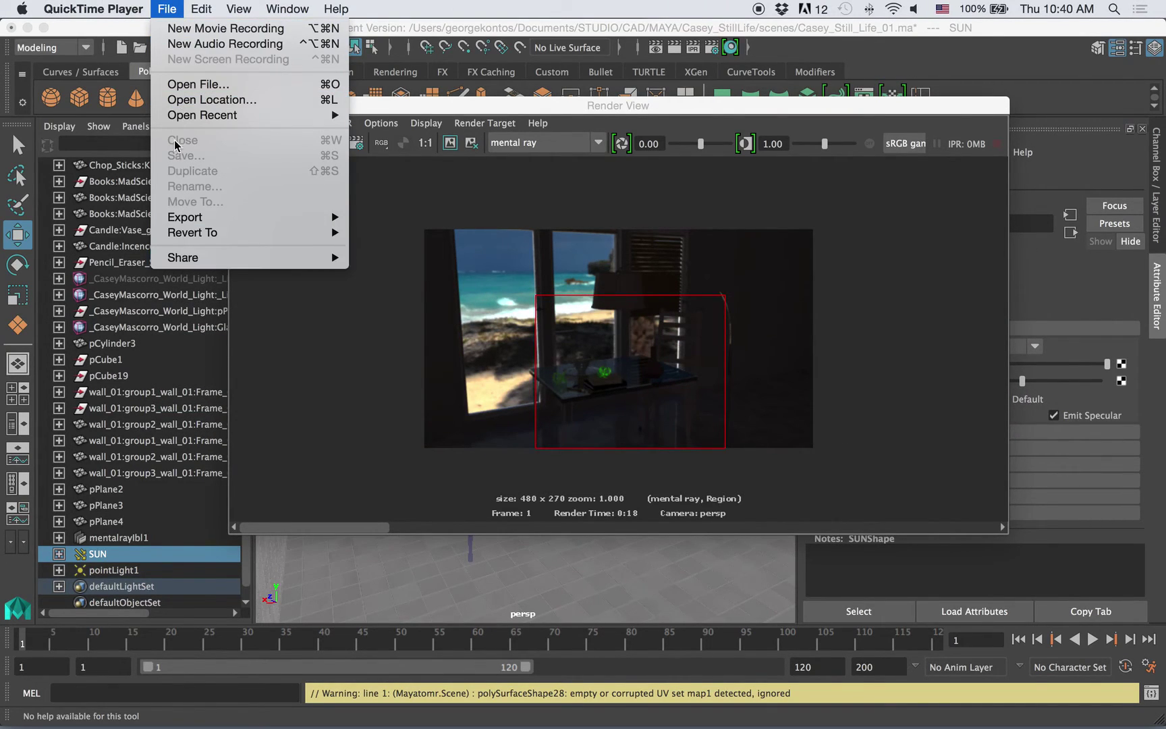
{"action": "left_click", "coordinate": [126, 6]}
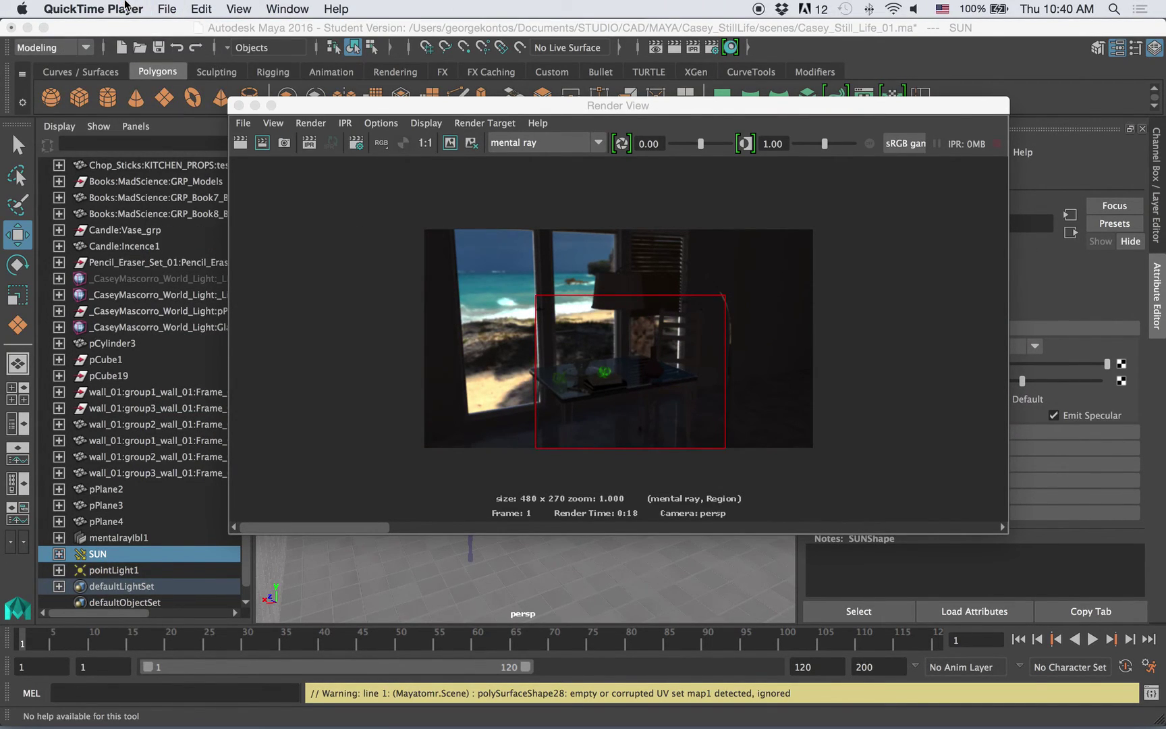